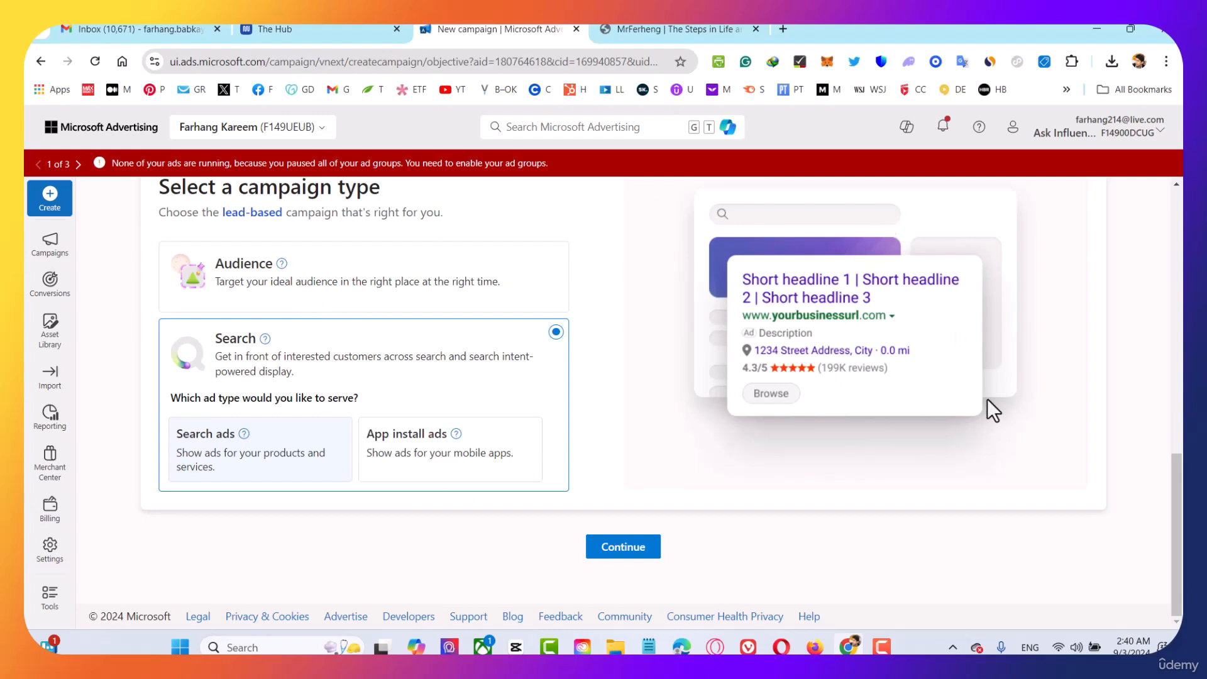
Confirm the Search campaign type with search ads and continue to the campaign settings
scroll(987, 400, "up", 1)
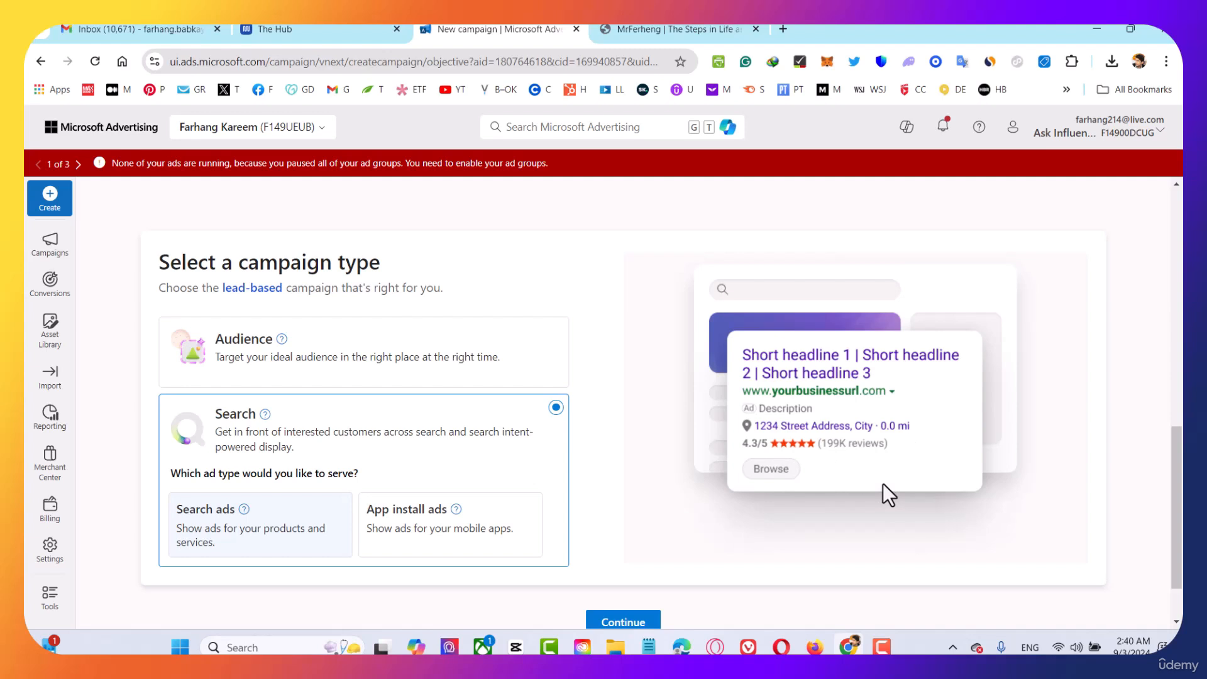
scroll(703, 478, "down", 2)
left_click(648, 550)
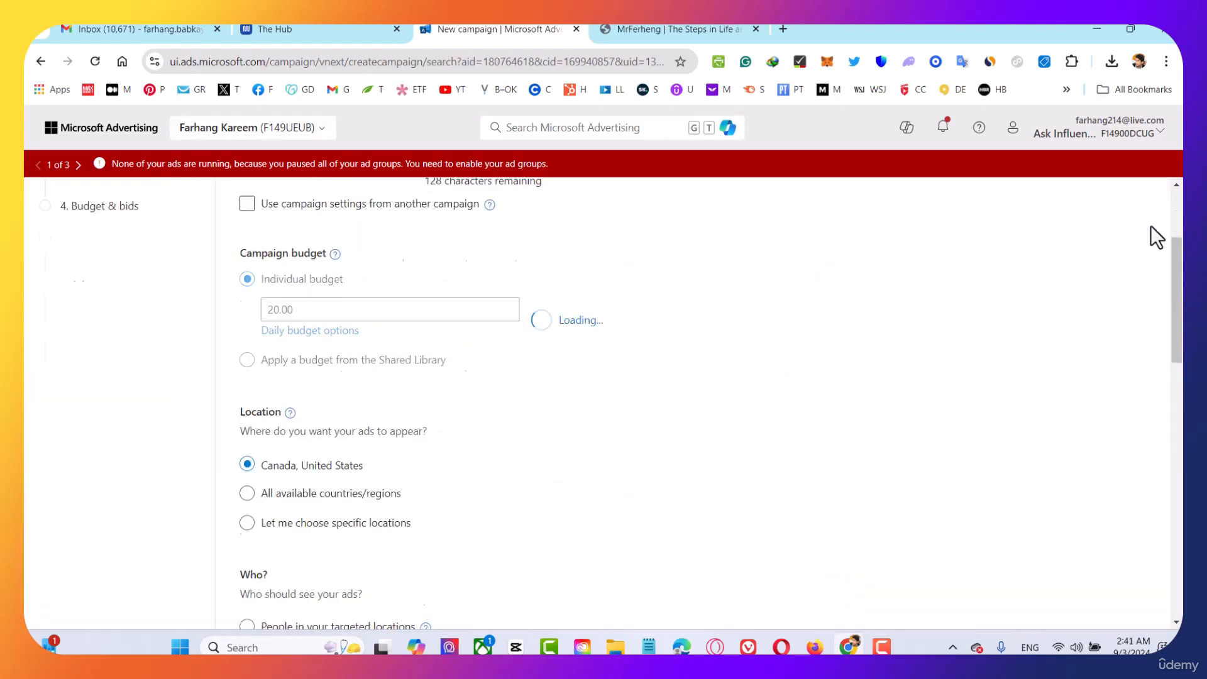
Name the campaign "Aflora Search"
left_click(351, 329)
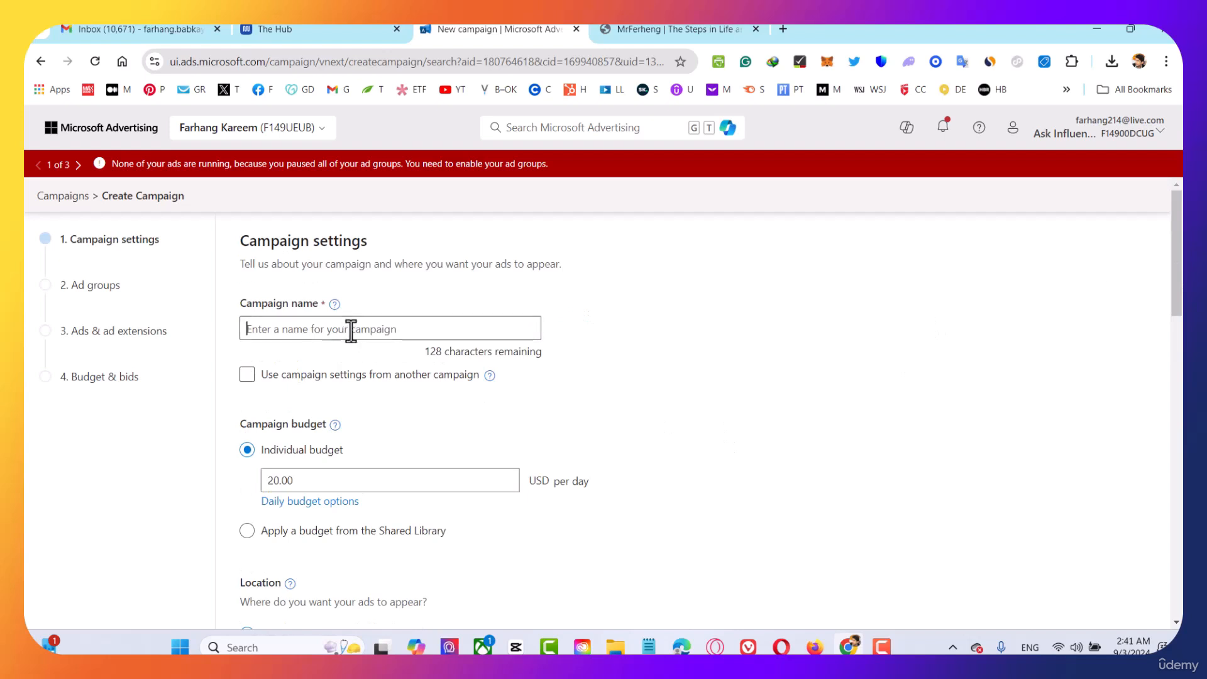
type("Aflora Seac")
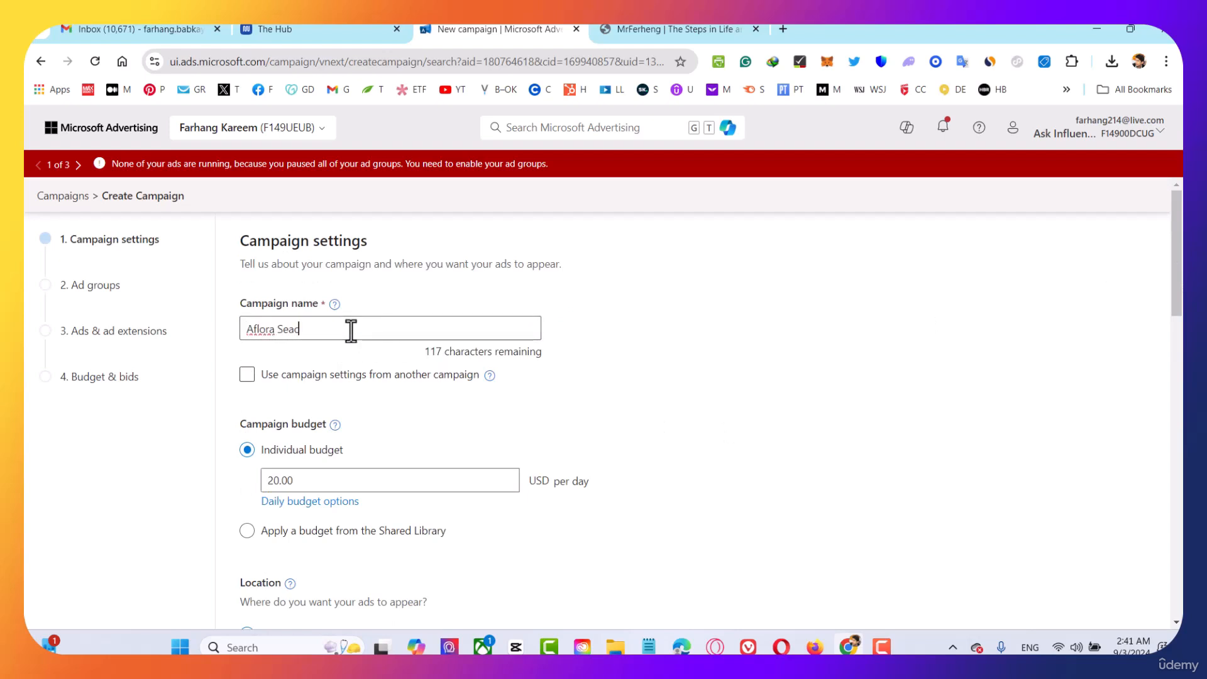
key("BackSpace")
type("rch")
scroll(534, 327, "down", 1)
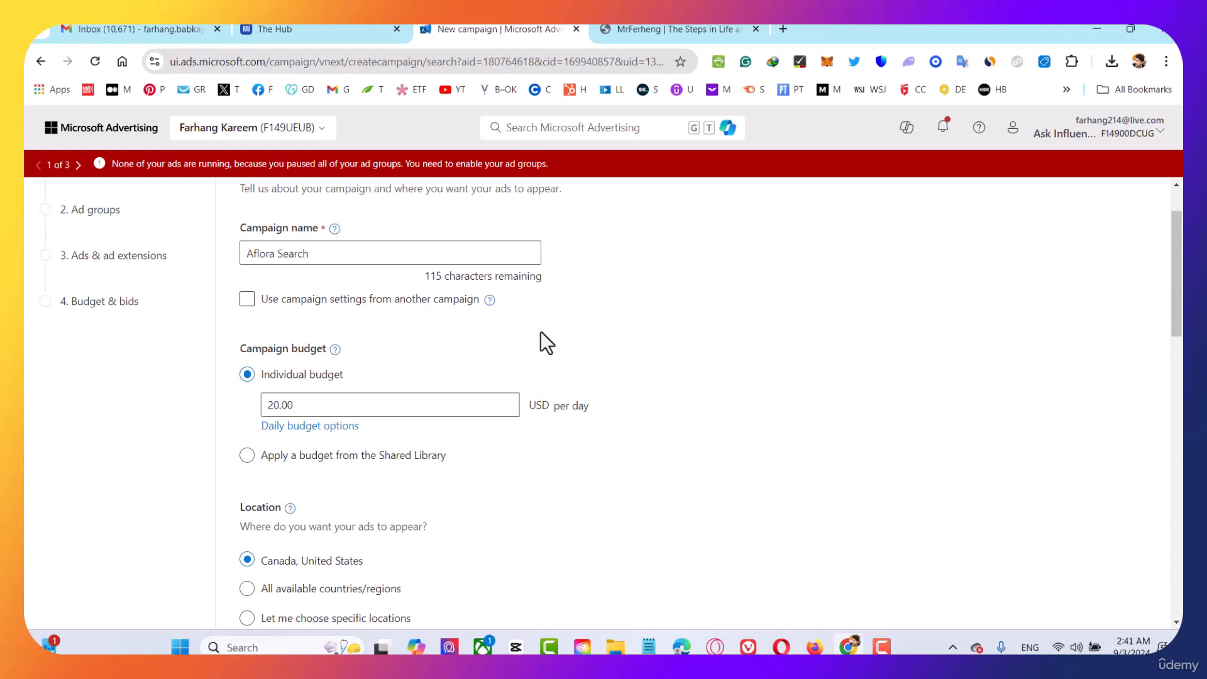
Set the individual campaign budget to 10 USD per day and expand the daily budget options
scroll(544, 339, "down", 2)
double_click(308, 254)
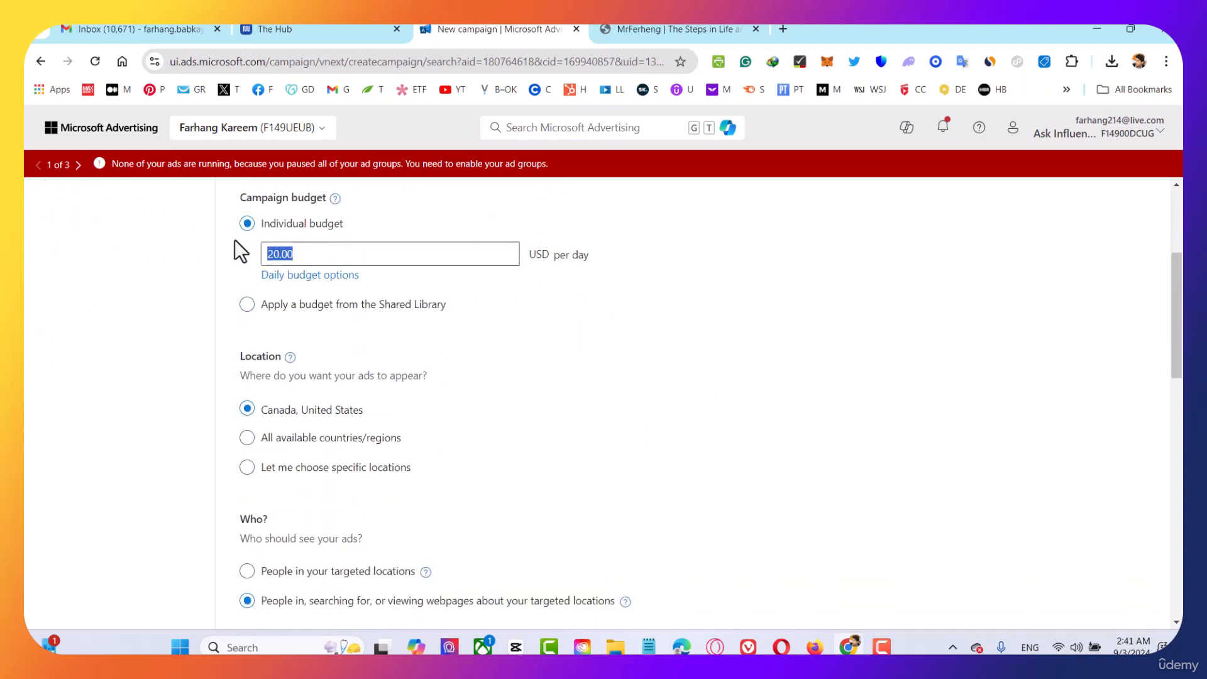
type("10")
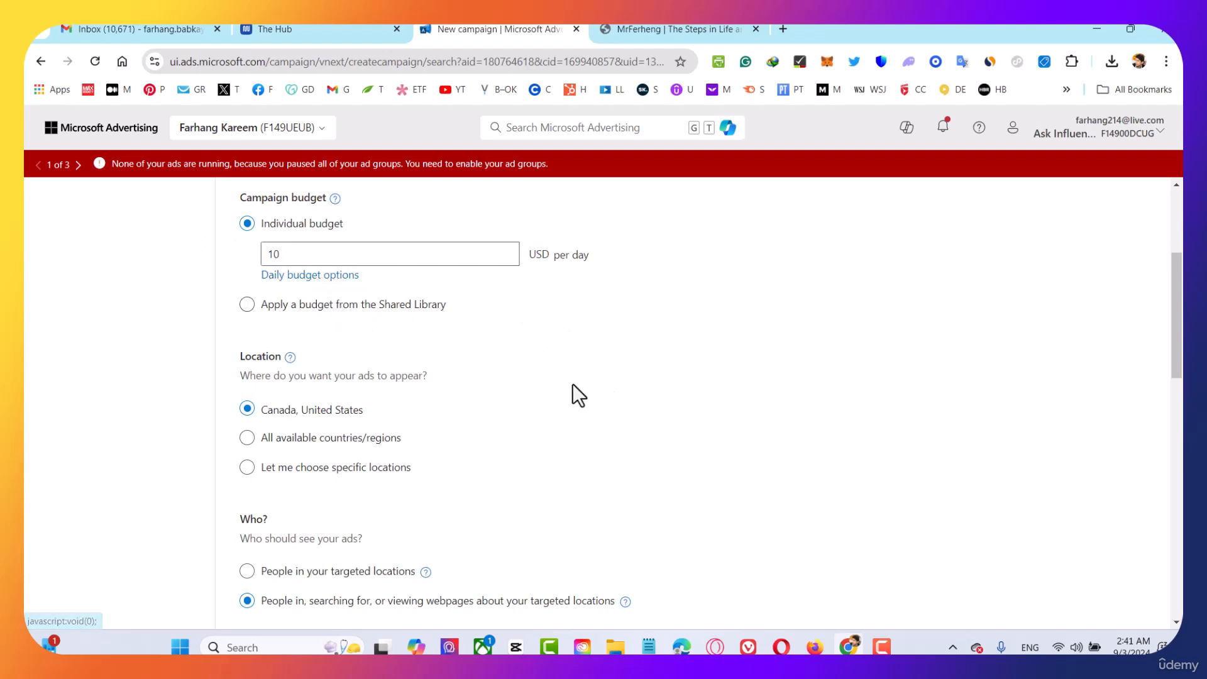
left_click(337, 280)
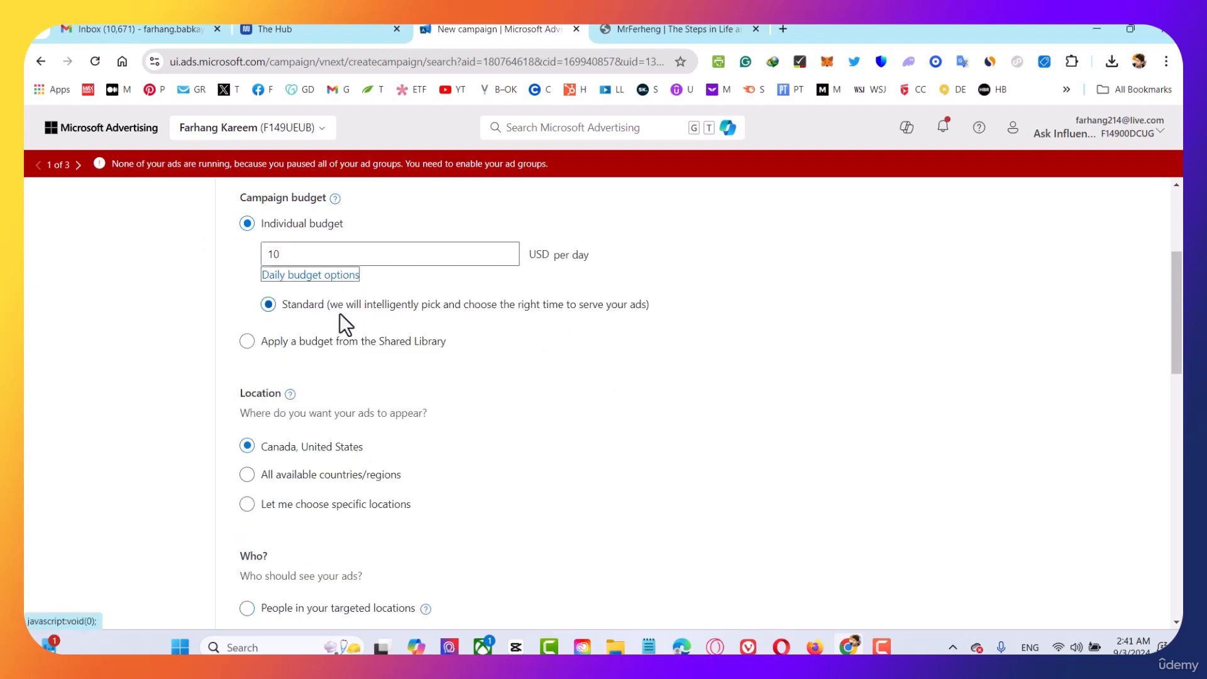
Choose specific locations for the ads and target the countries Canada and United States
scroll(544, 356, "down", 1)
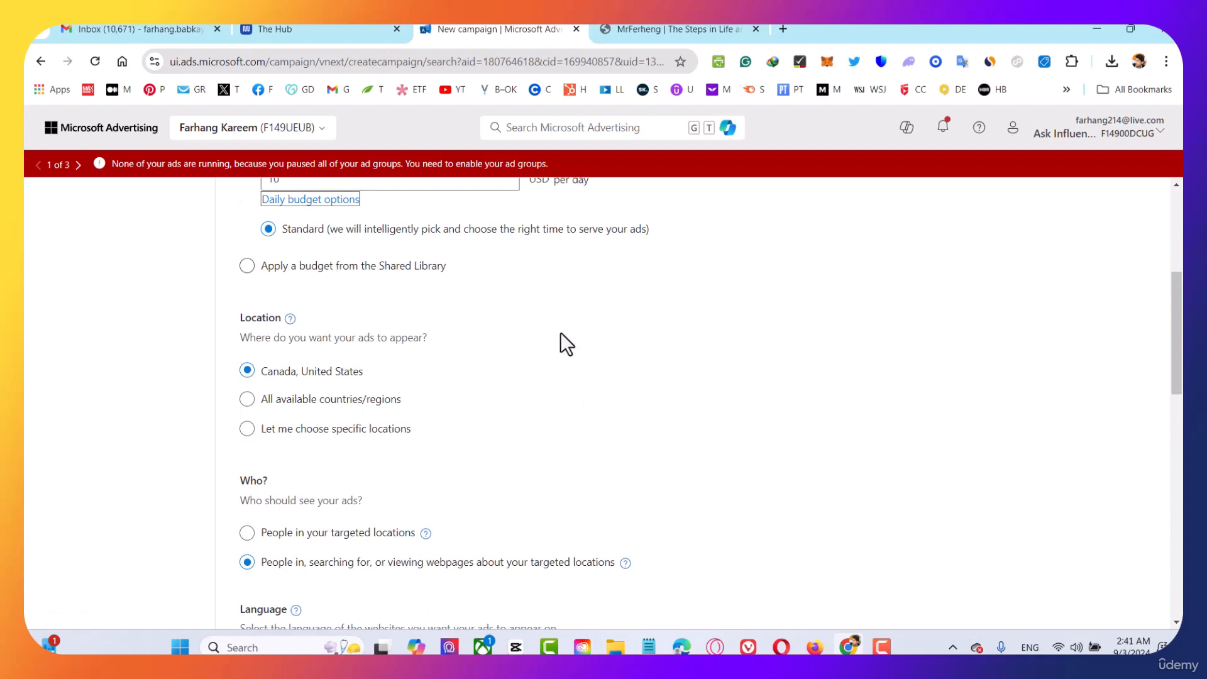
scroll(560, 344, "down", 1)
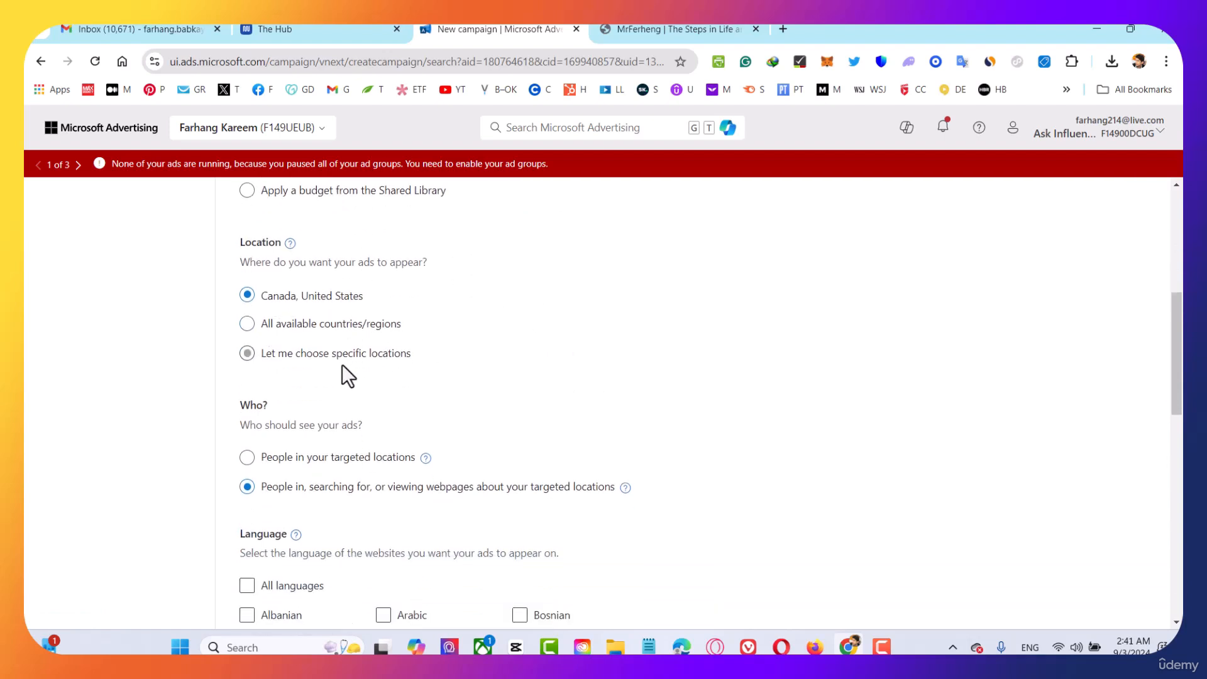
left_click(303, 357)
scroll(591, 327, "down", 2)
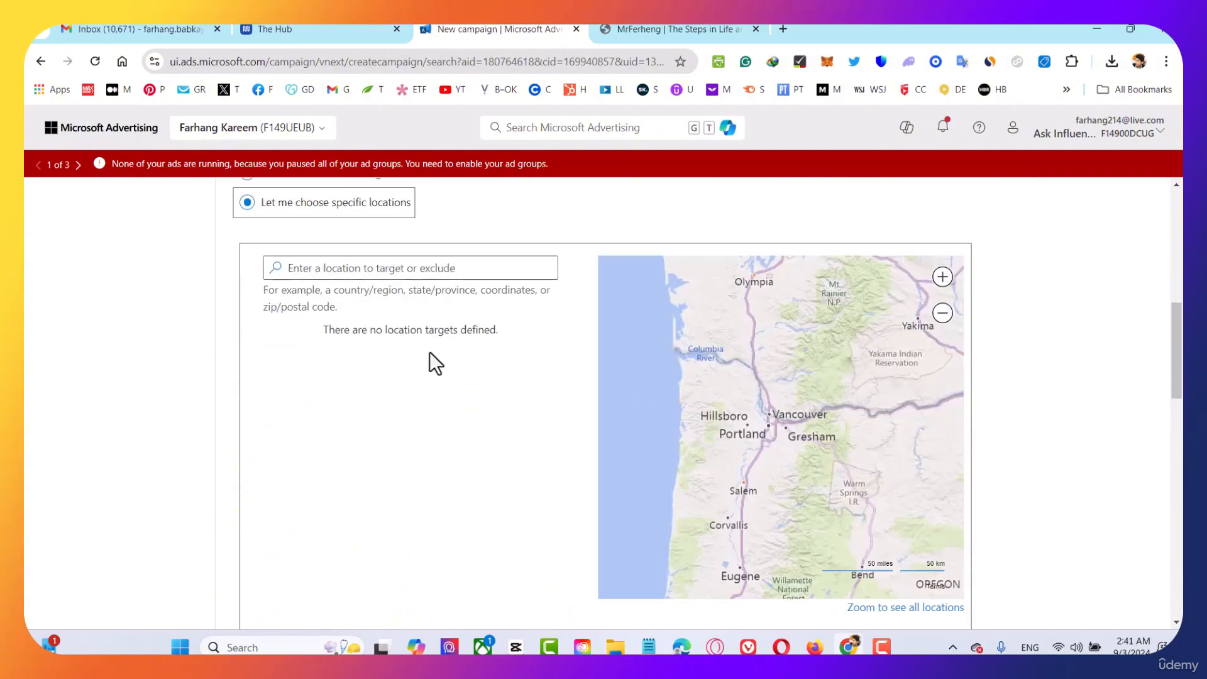
left_click(418, 267)
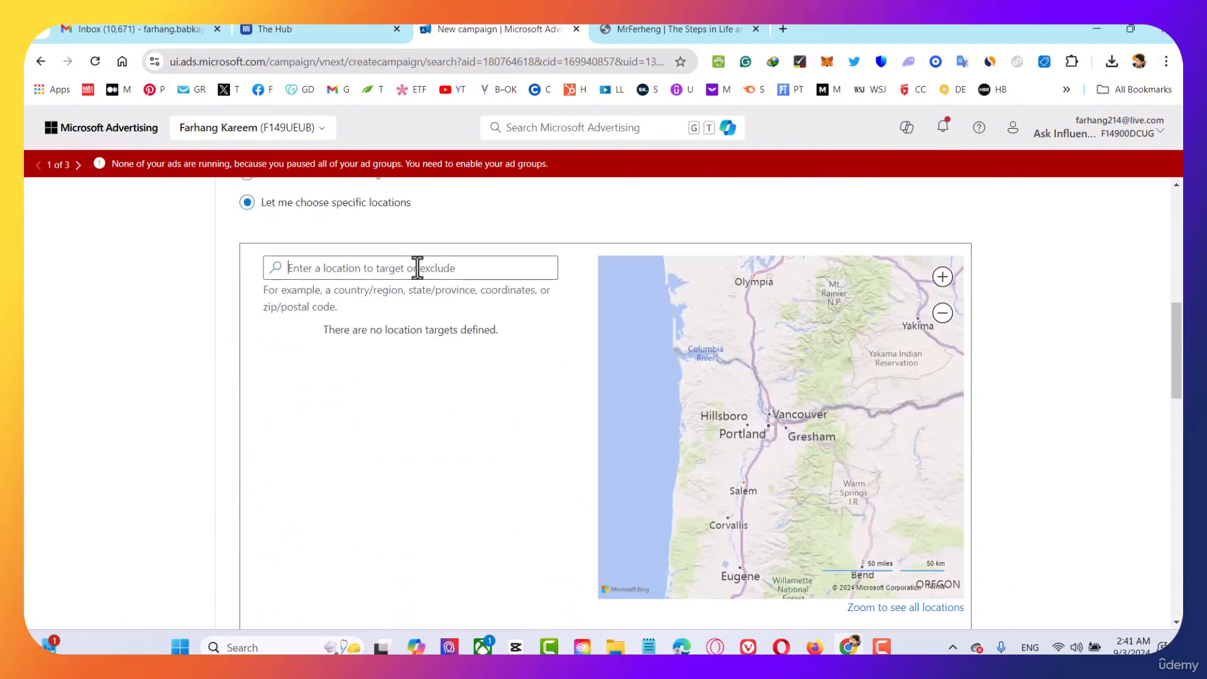
type("canada")
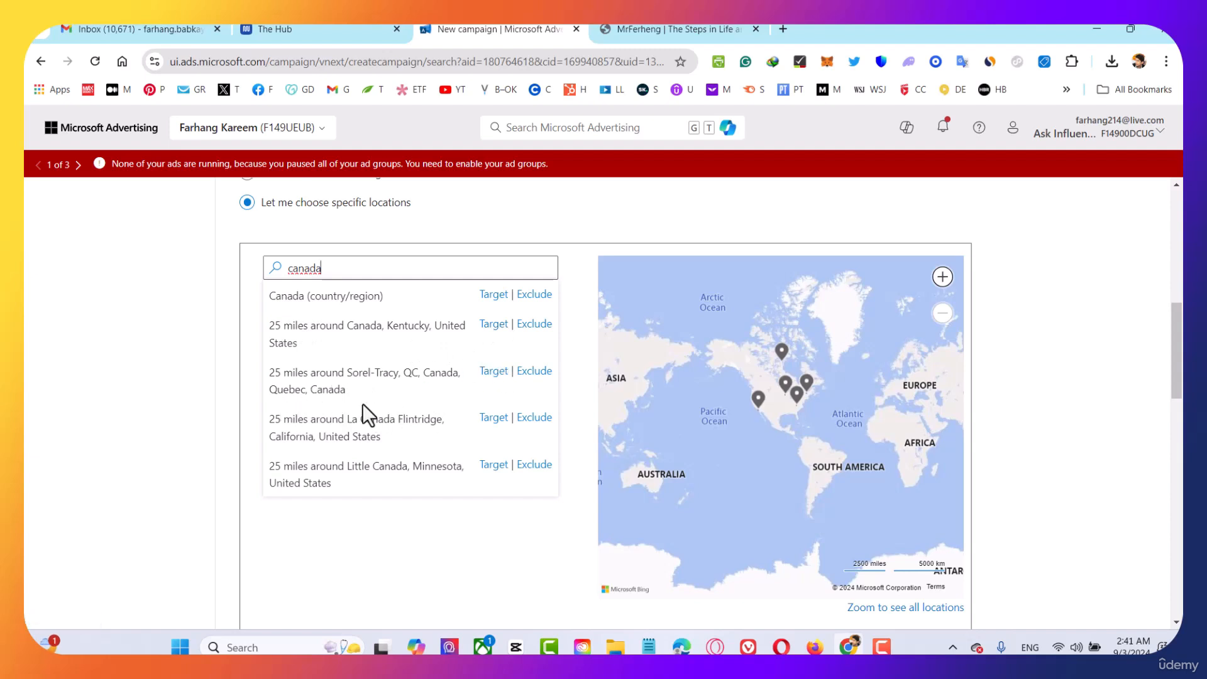
left_click(492, 295)
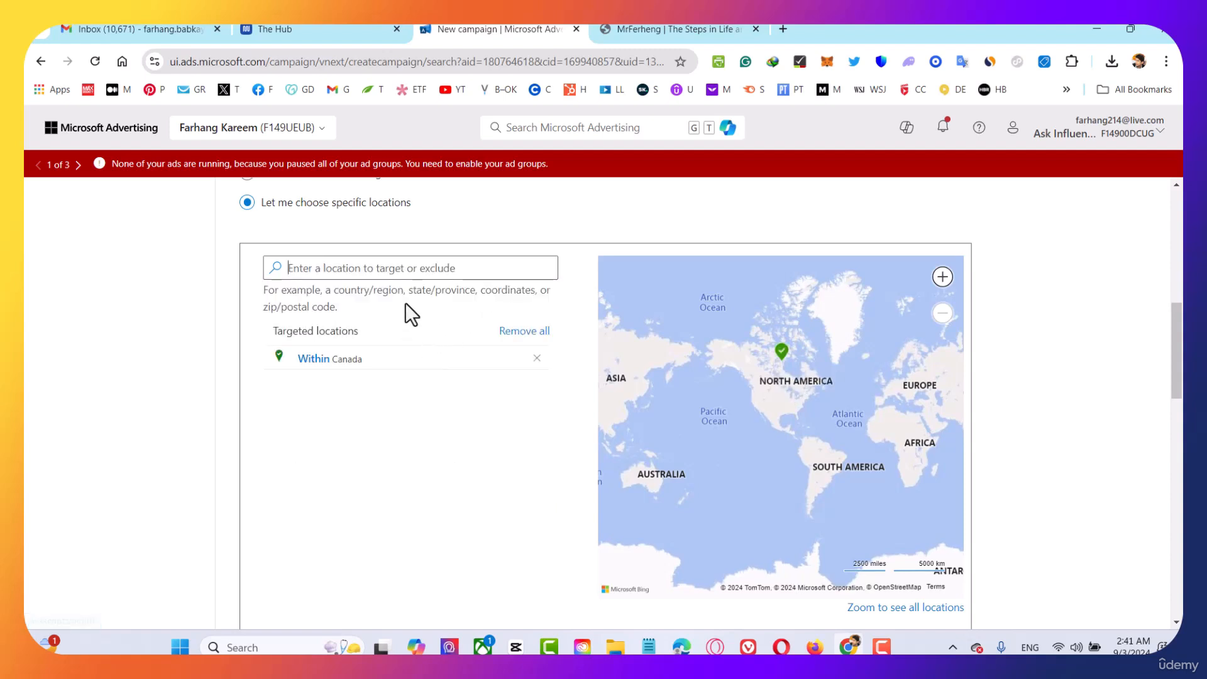
left_click(419, 273)
type("united states")
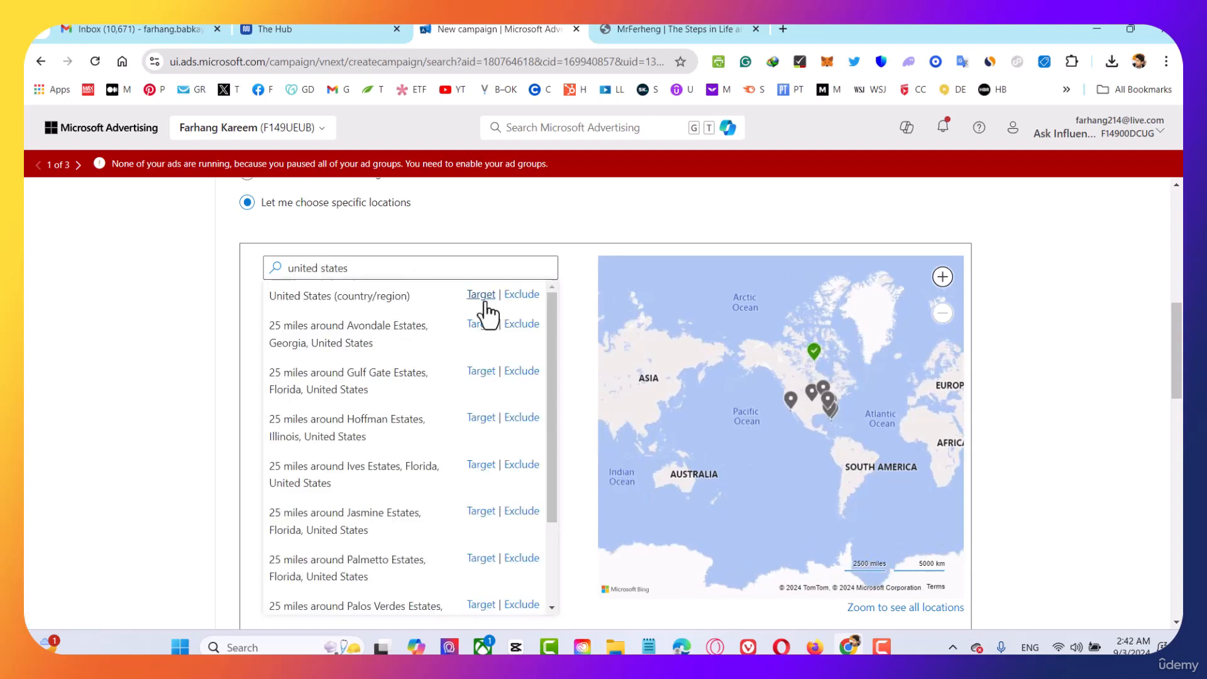
left_click(484, 298)
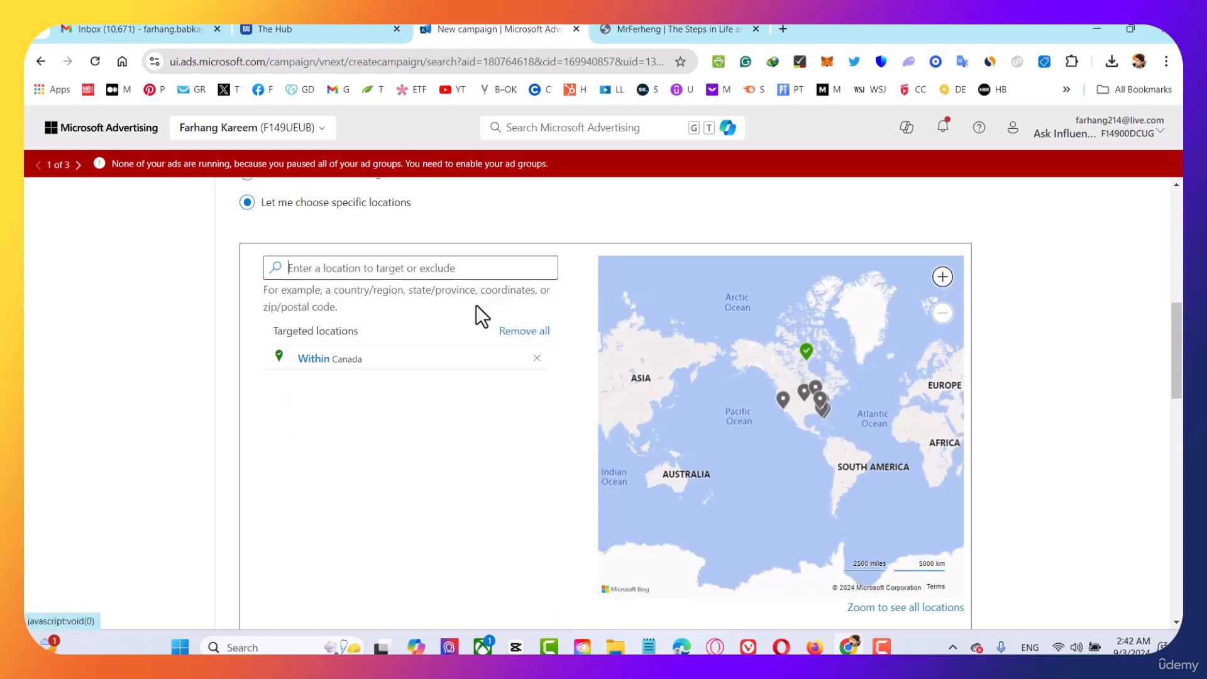
Add the countries Qatar and Australia to the campaign's targeted locations
left_click(379, 271)
type("qatar")
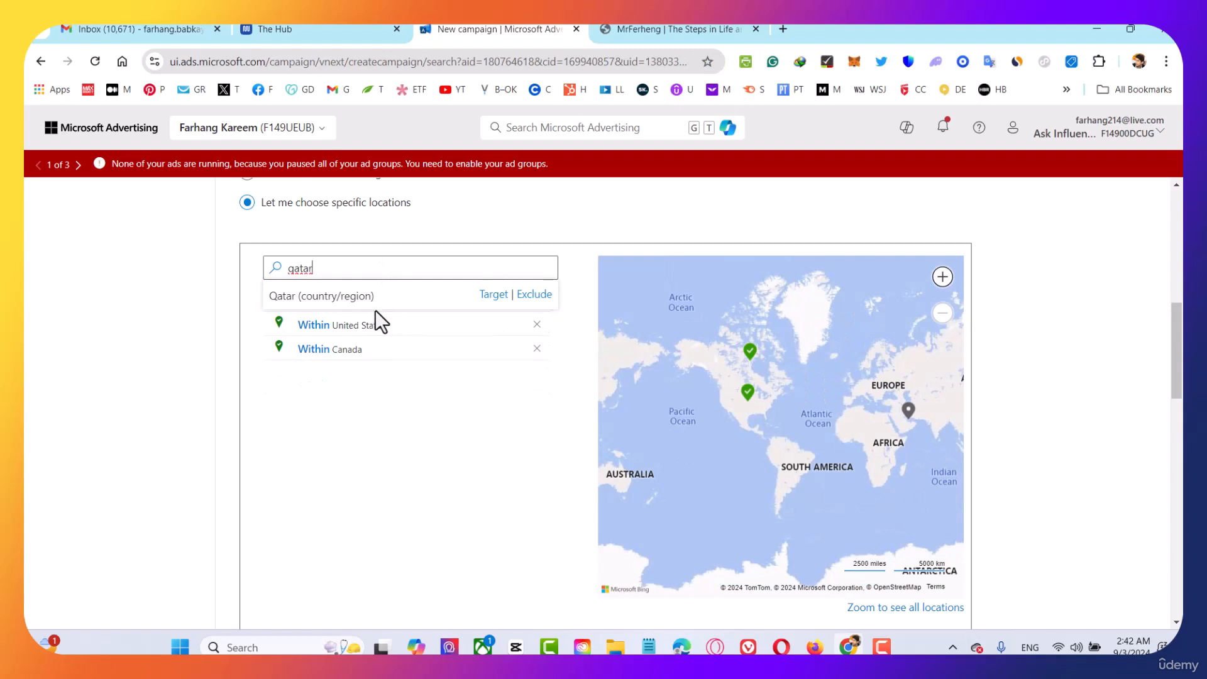
left_click(493, 298)
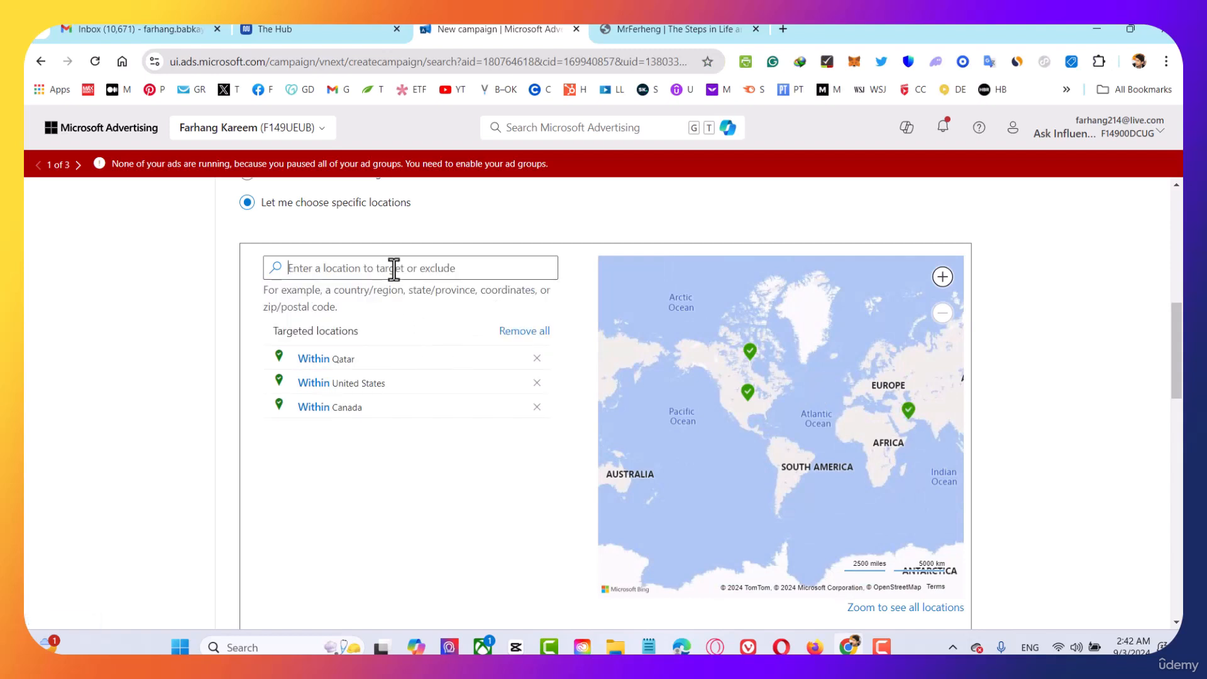
type("aus")
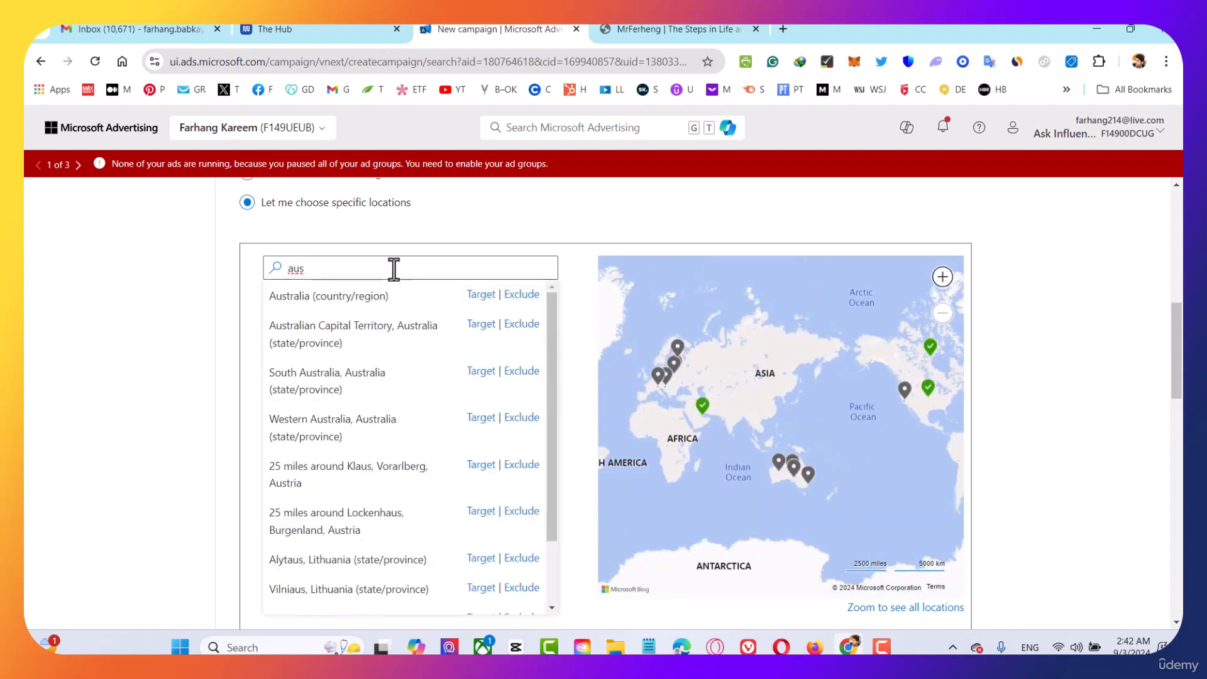
left_click(488, 298)
Restrict who sees the ads to people in your targeted locations
scroll(999, 375, "down", 5)
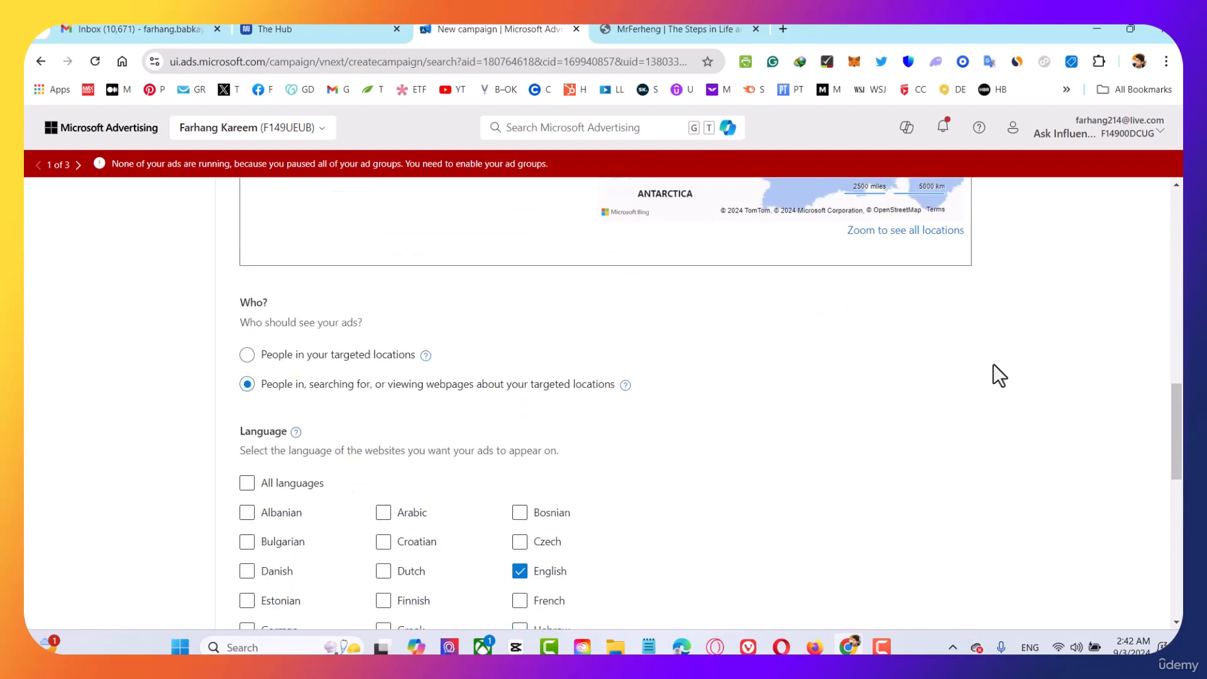
scroll(993, 364, "down", 1)
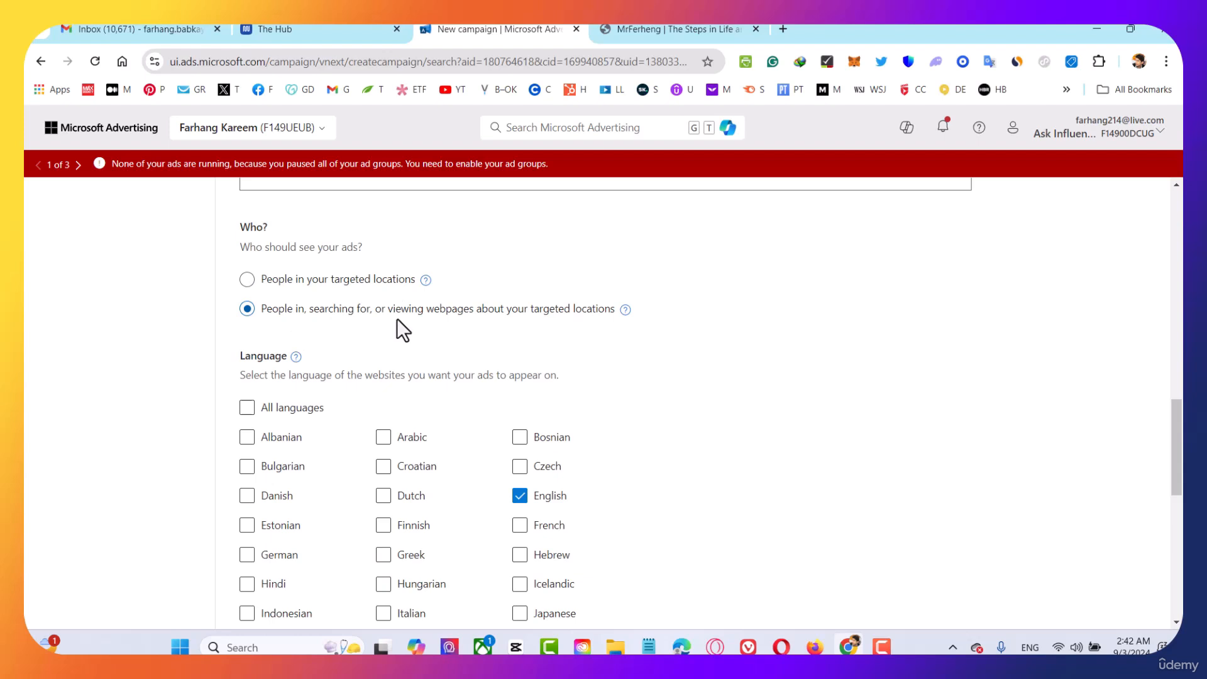
left_click(342, 282)
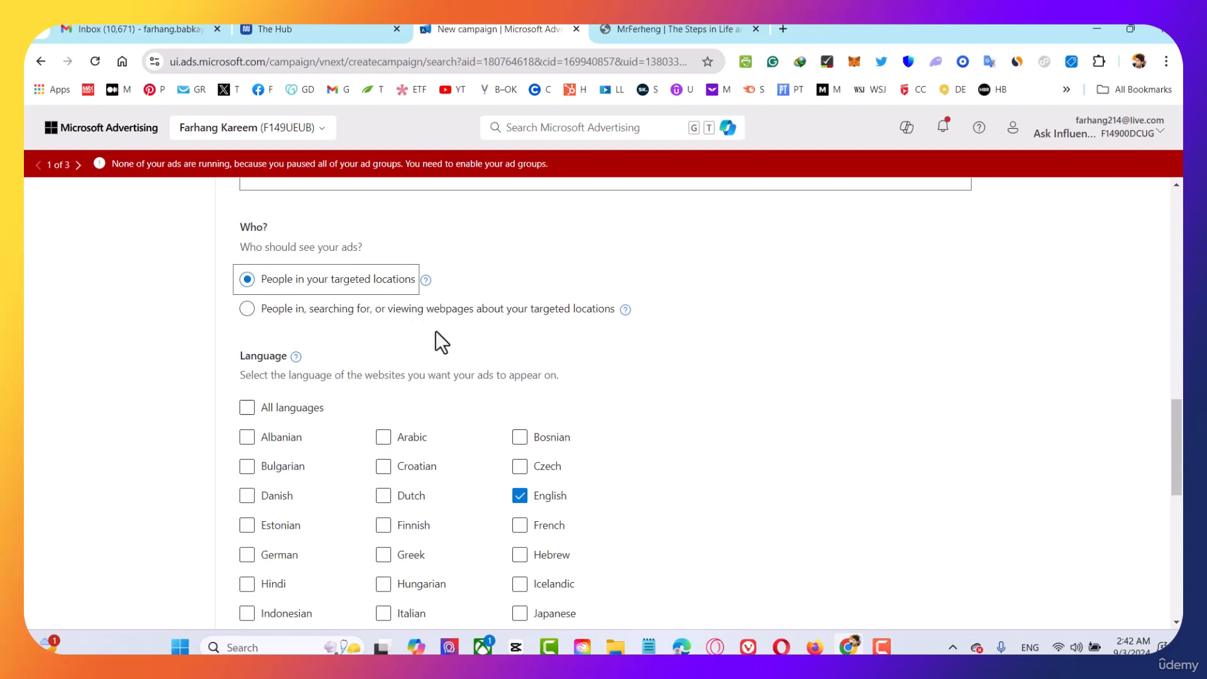
Keep English as the ad language, enable dynamic search ads, and save the settings to go on to the ad groups
scroll(488, 350, "down", 2)
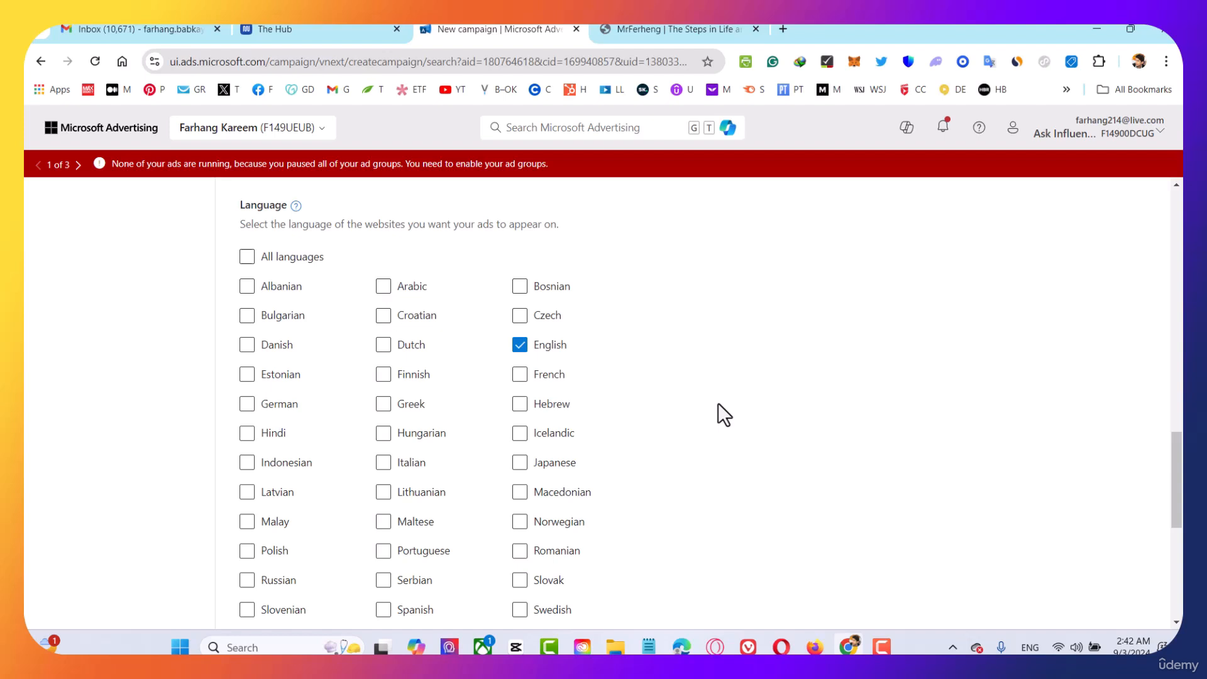
scroll(615, 342, "down", 3)
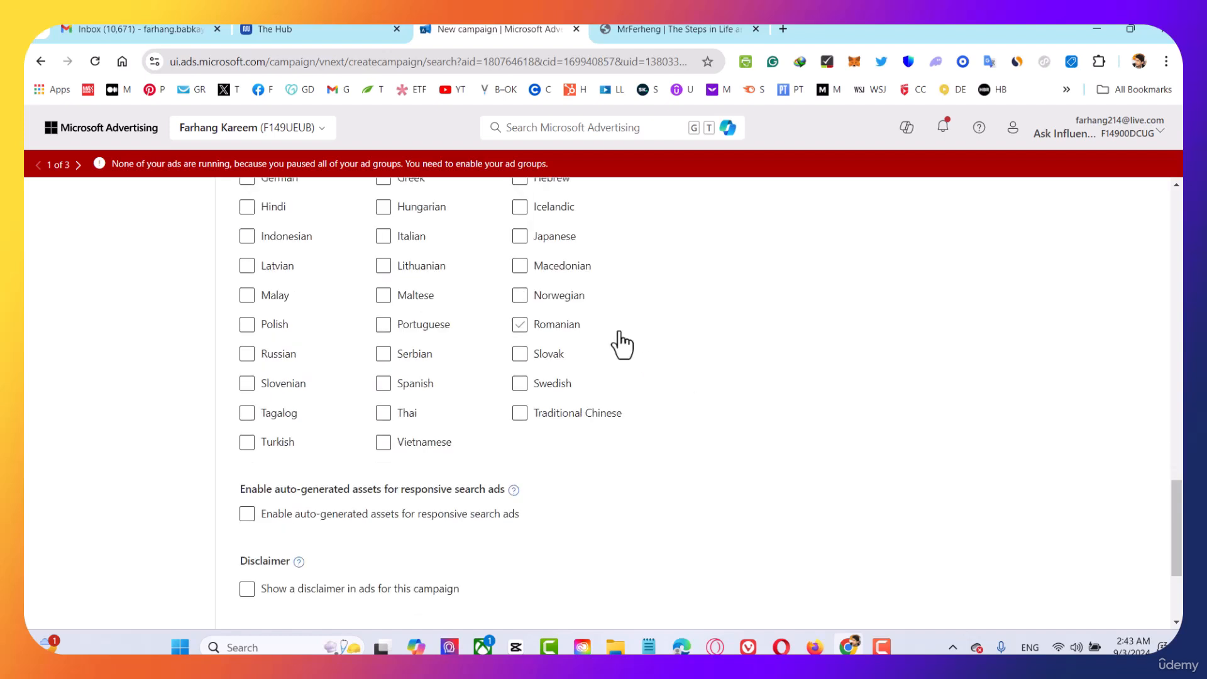
scroll(641, 345, "up", 1)
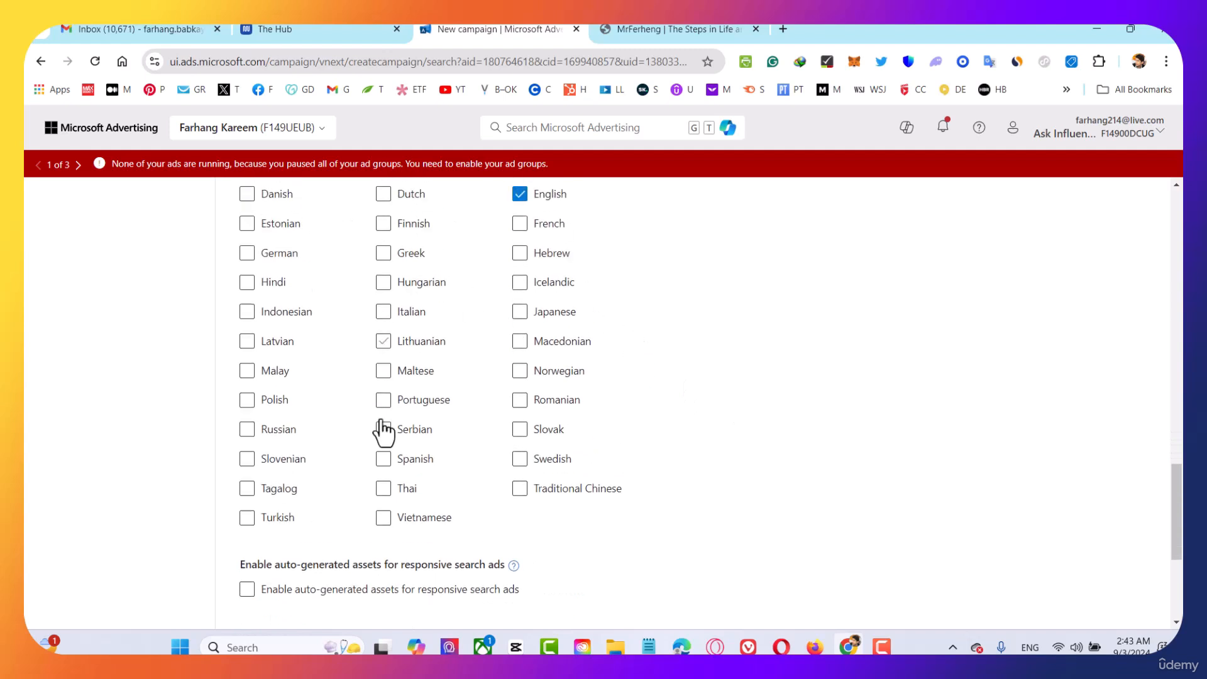
scroll(673, 352, "up", 1)
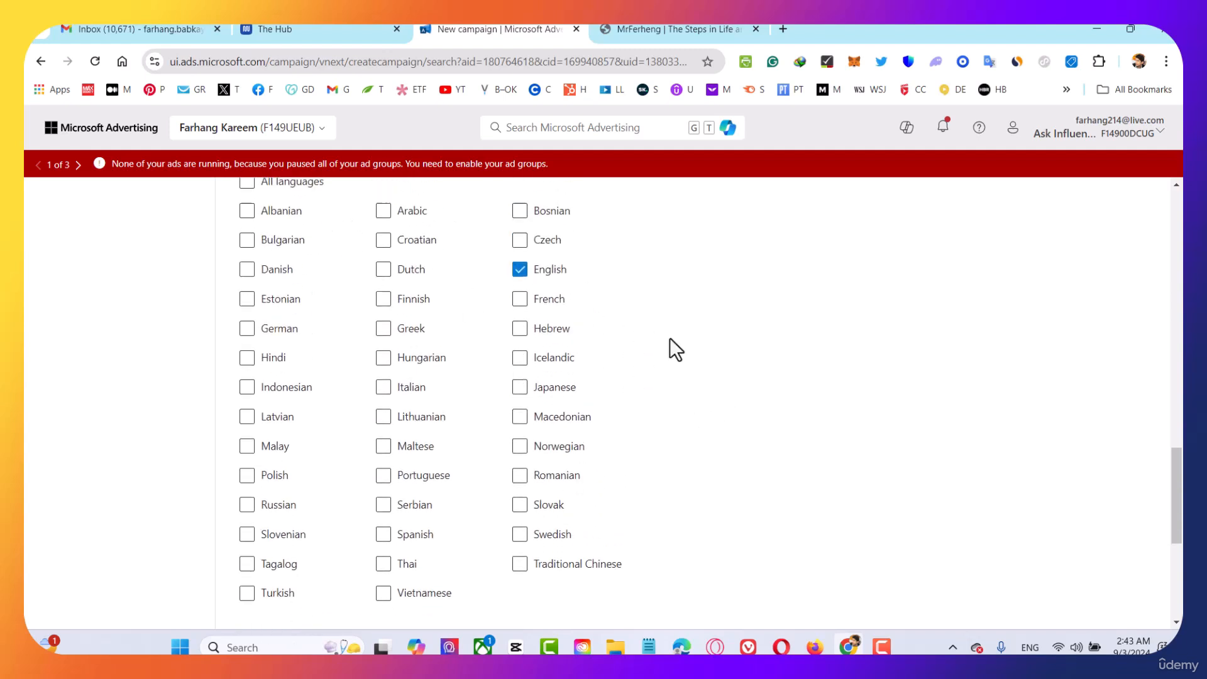
scroll(765, 327, "down", 4)
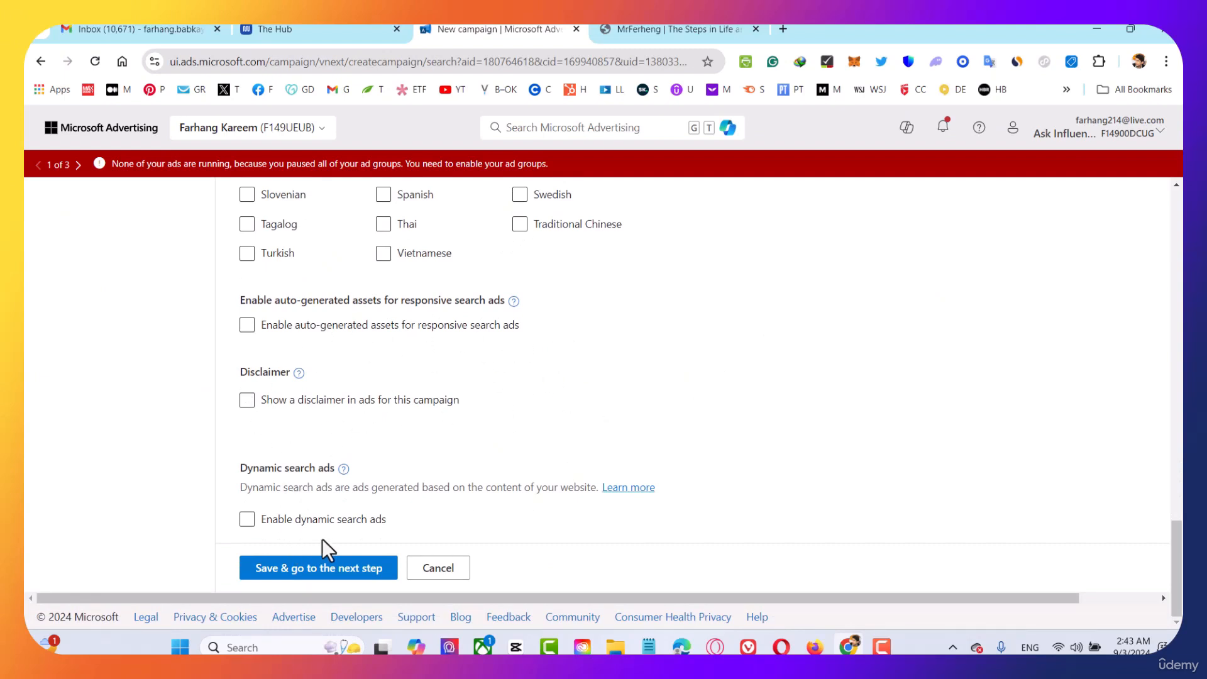
left_click(286, 521)
left_click(418, 521)
left_click(320, 569)
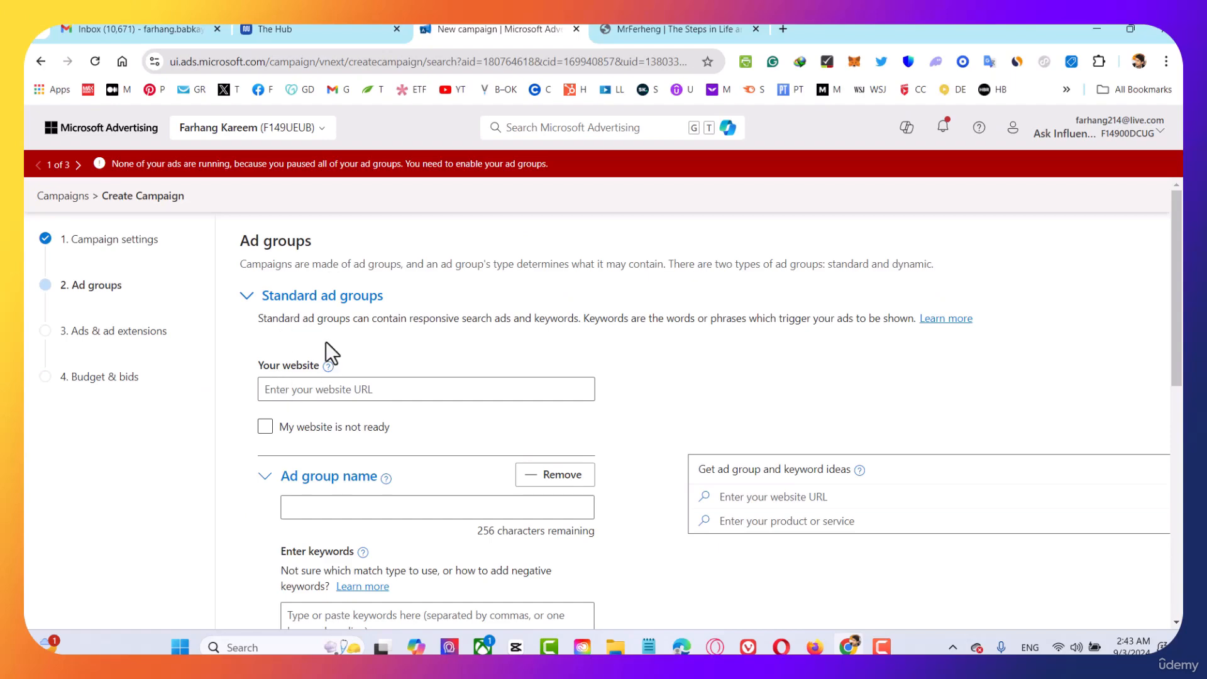
Look through the ad group setup, from the website and keyword fields to the dynamic ad groups section
scroll(647, 347, "down", 6)
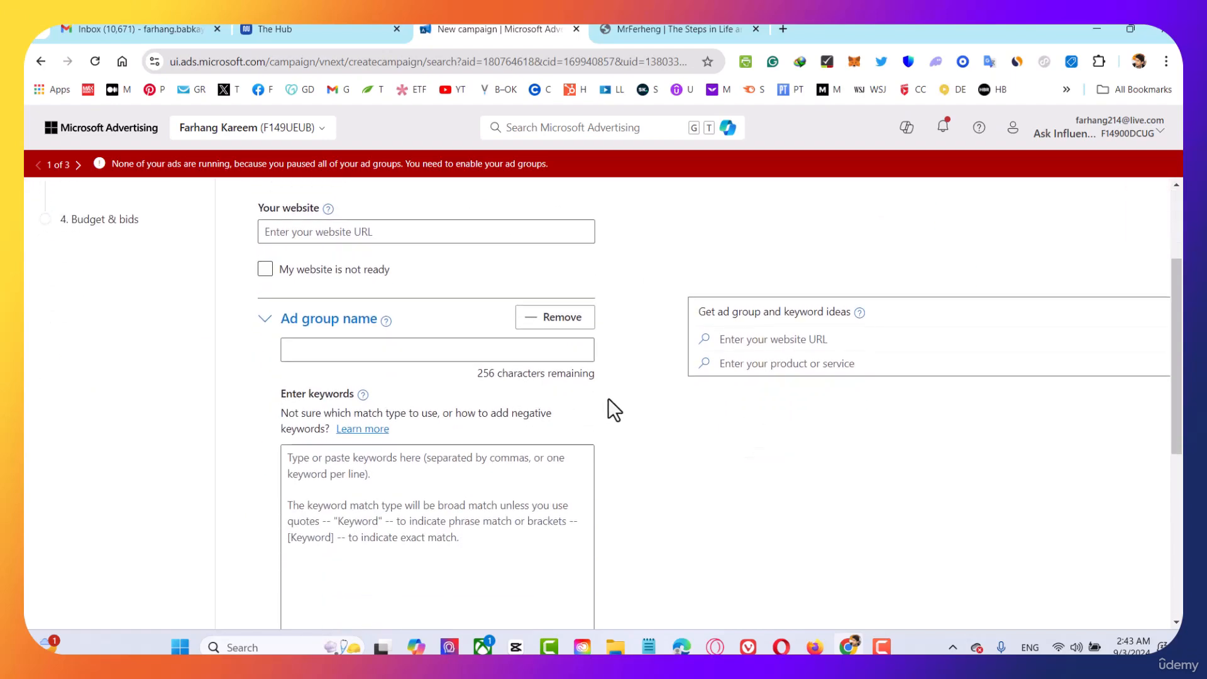
scroll(672, 425, "up", 3)
scroll(671, 425, "down", 3)
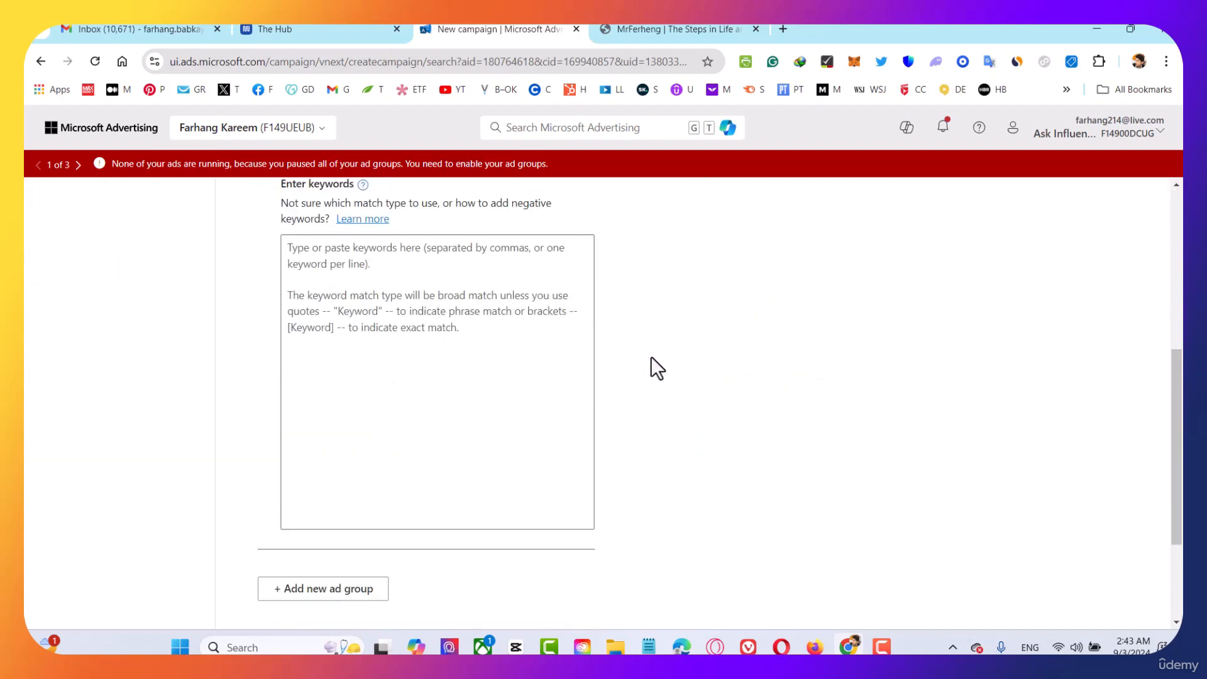
scroll(651, 365, "up", 5)
scroll(635, 389, "down", 10)
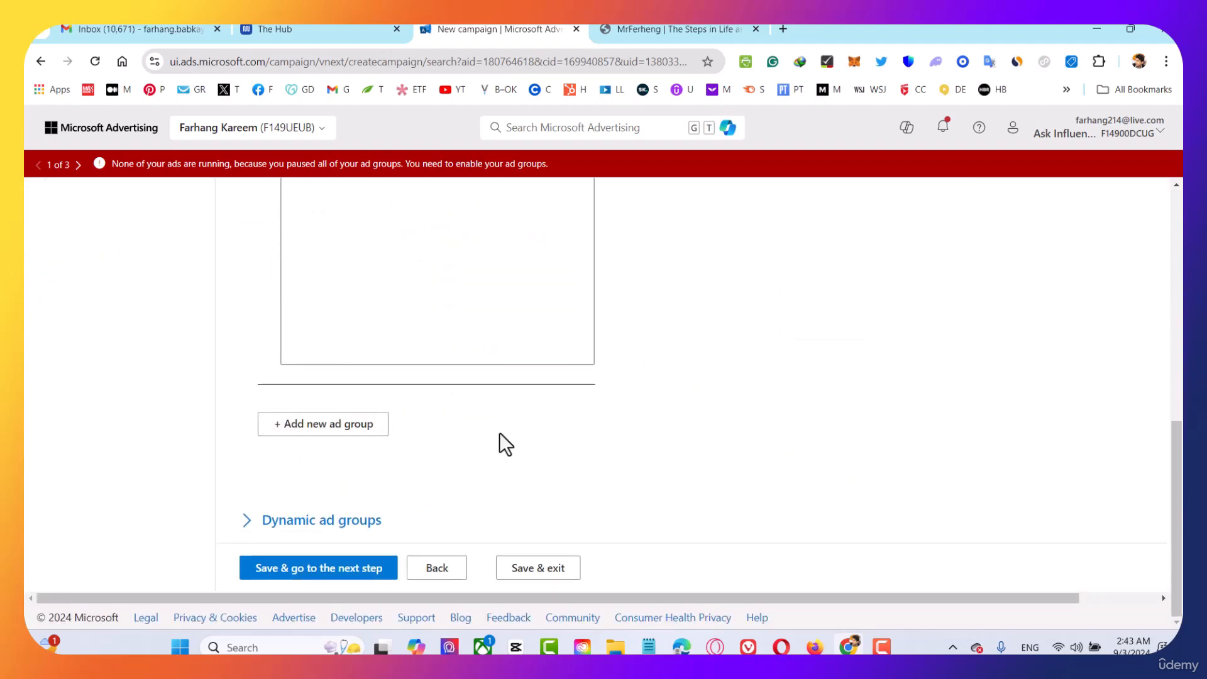
scroll(501, 434, "up", 6)
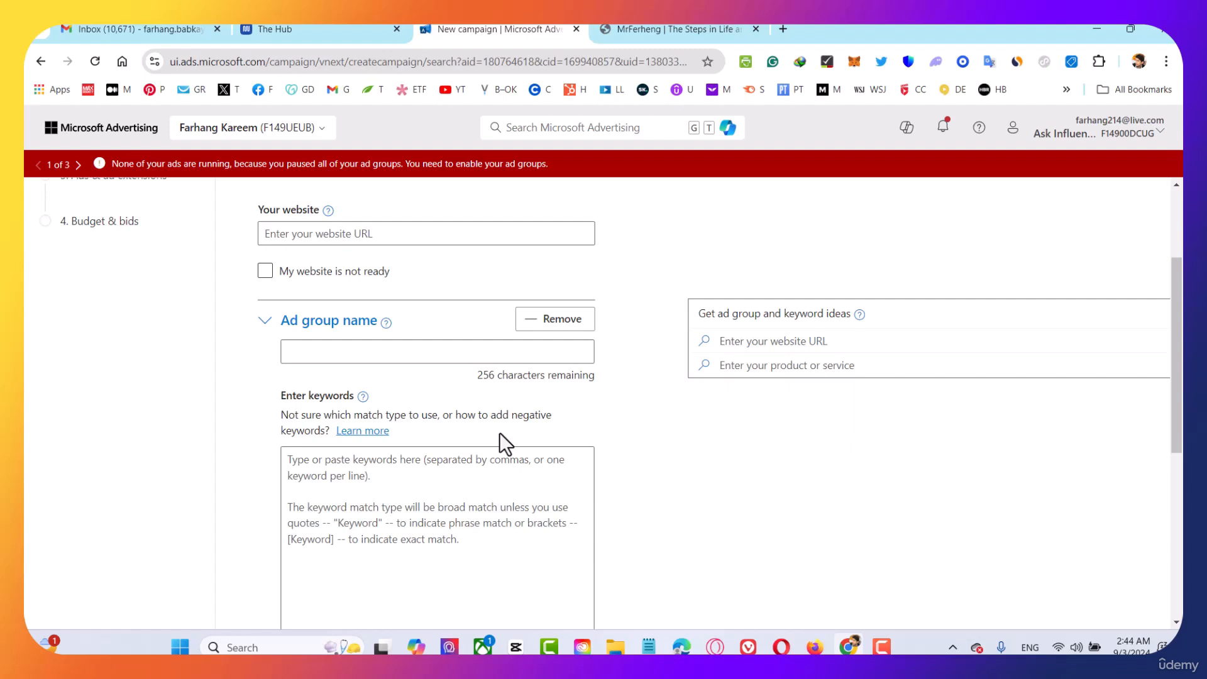
scroll(499, 433, "up", 3)
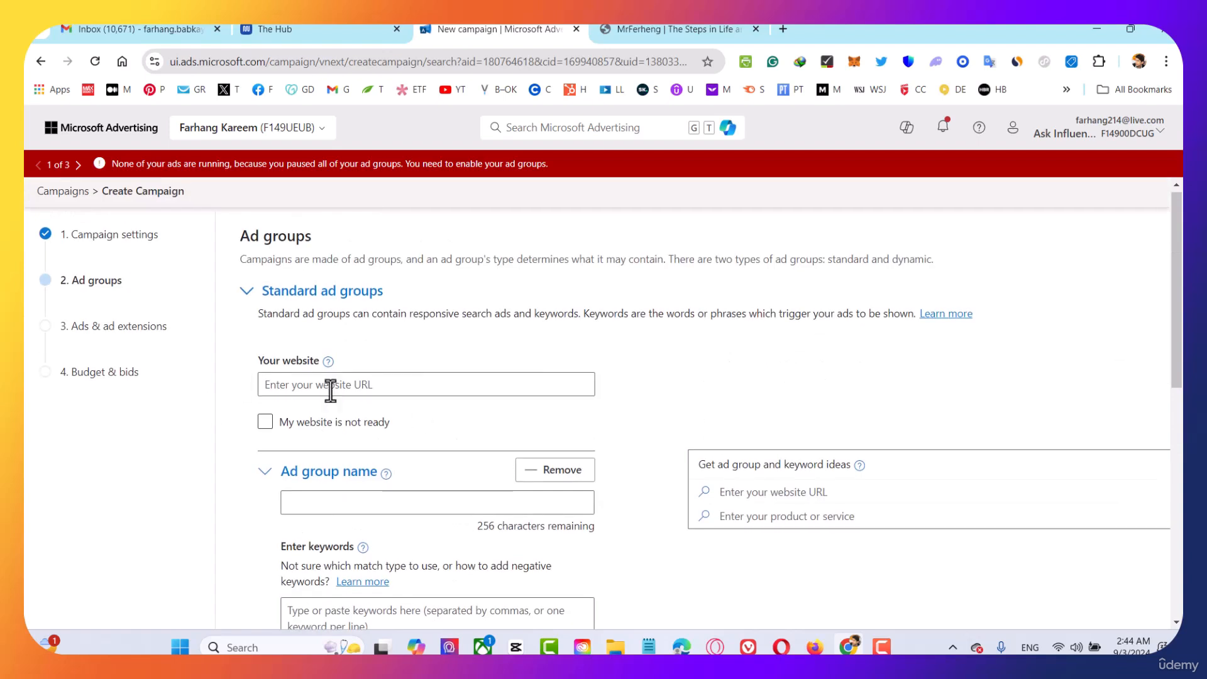
left_click(390, 382)
scroll(692, 613, "down", 1)
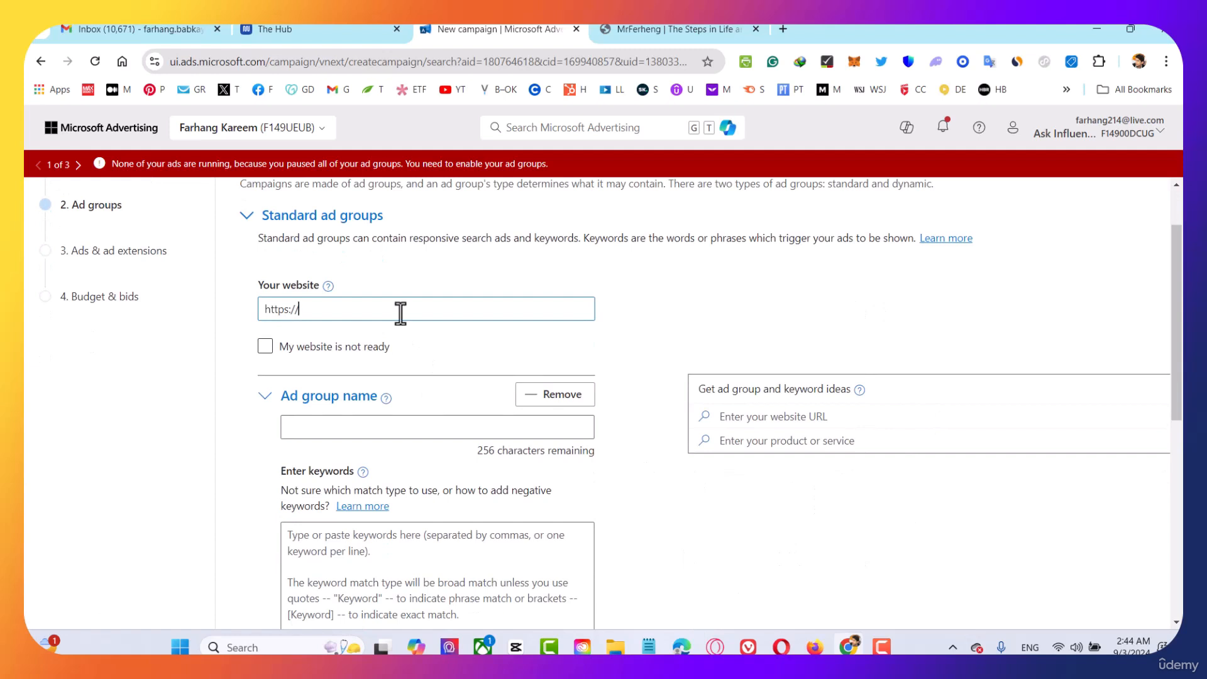
type("aflora")
type("group.com")
key("ctrl+a")
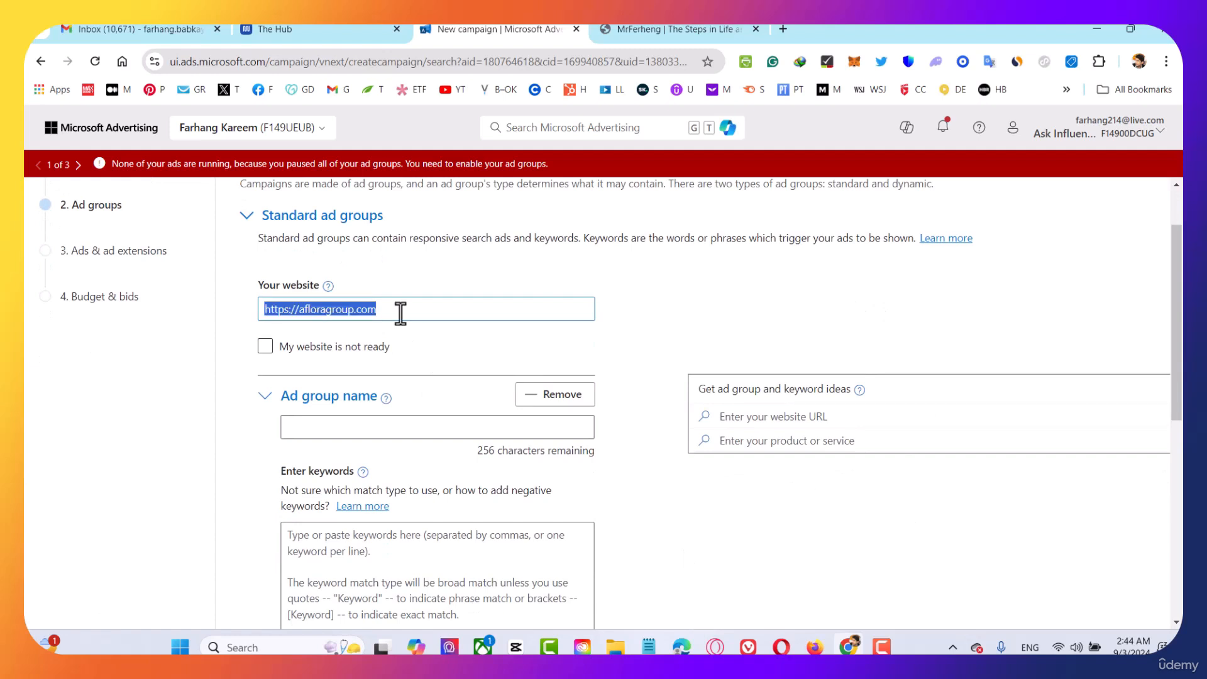
left_click(560, 341)
Name the standard ad group Aflora Group
scroll(560, 340, "down", 2)
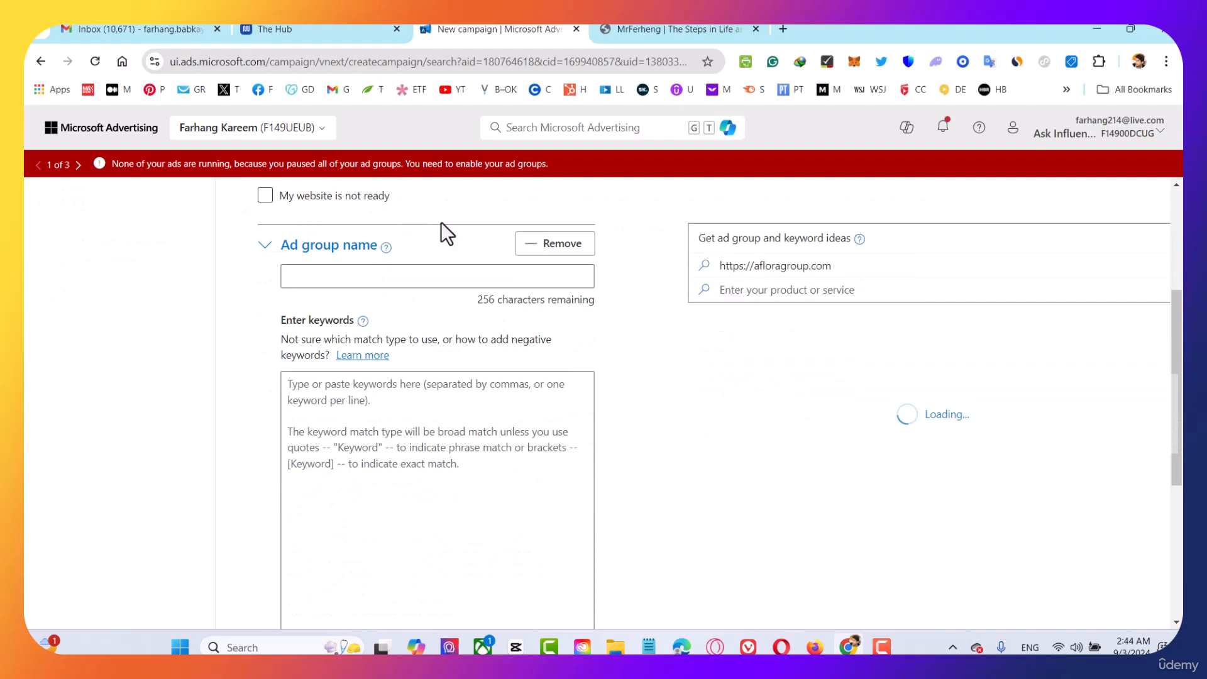
left_click(369, 283)
type("Aflora Group")
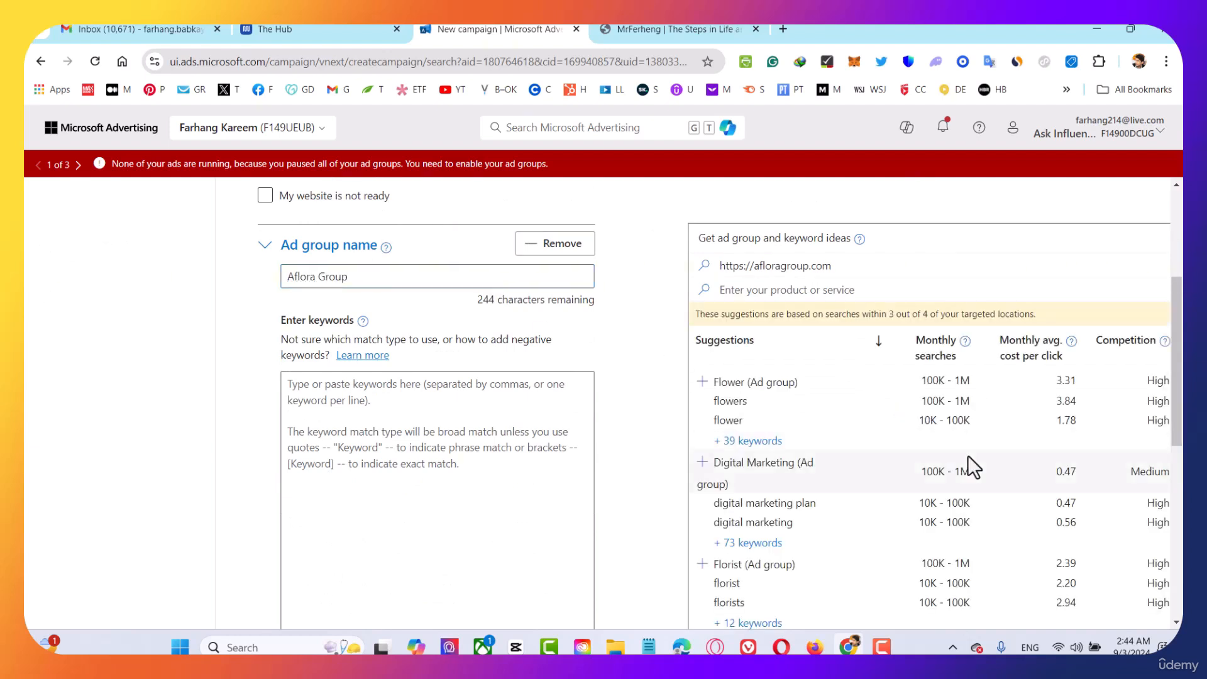
Review the ad group and keyword suggestions for the website, including the full keyword list of the Flower idea
scroll(945, 424, "down", 1)
scroll(945, 424, "down", 1)
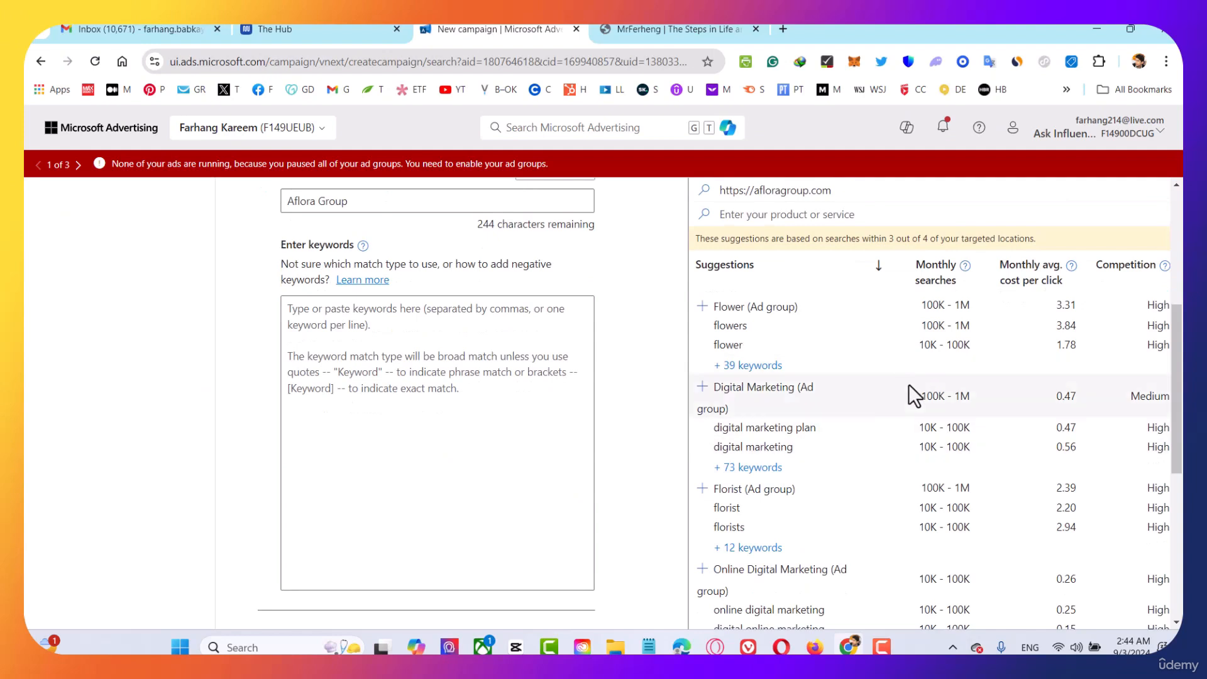
scroll(909, 386, "up", 1)
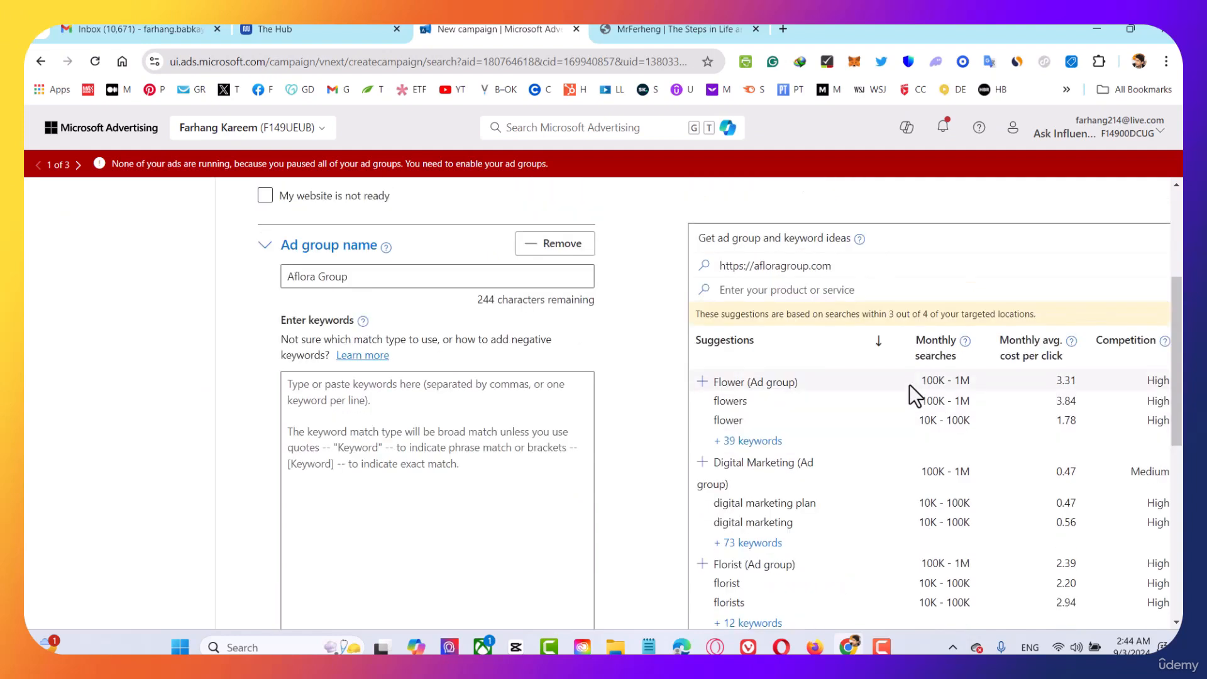
scroll(909, 384, "down", 1)
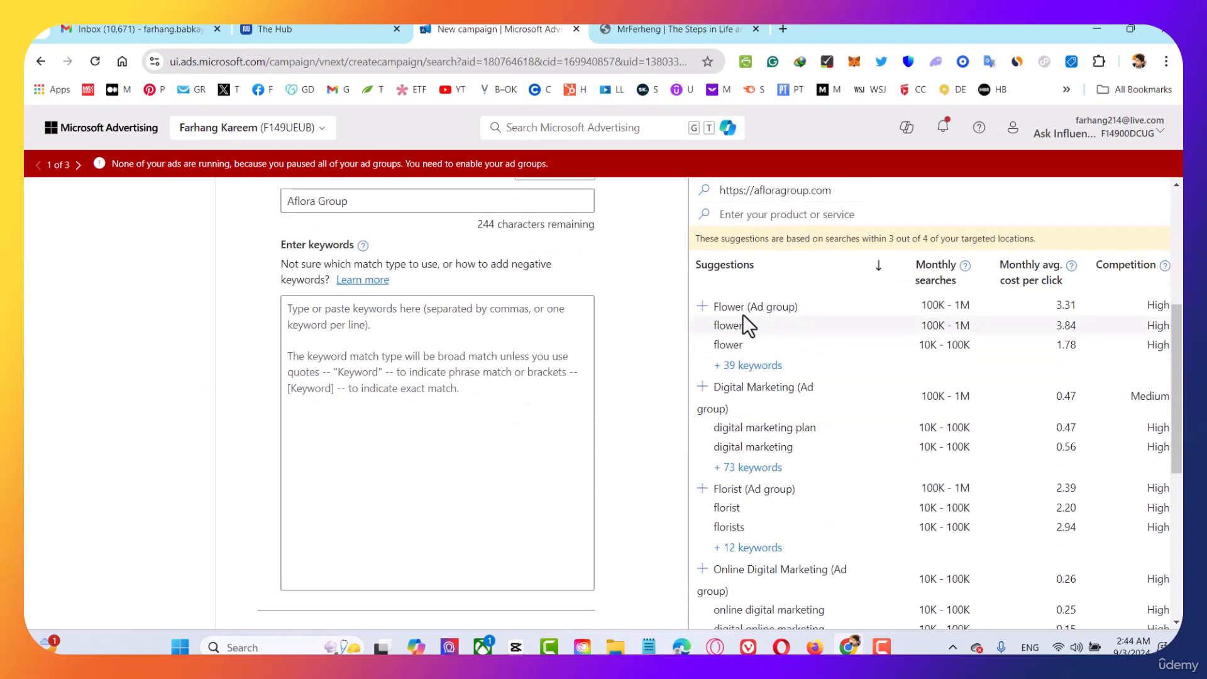
left_click(755, 366)
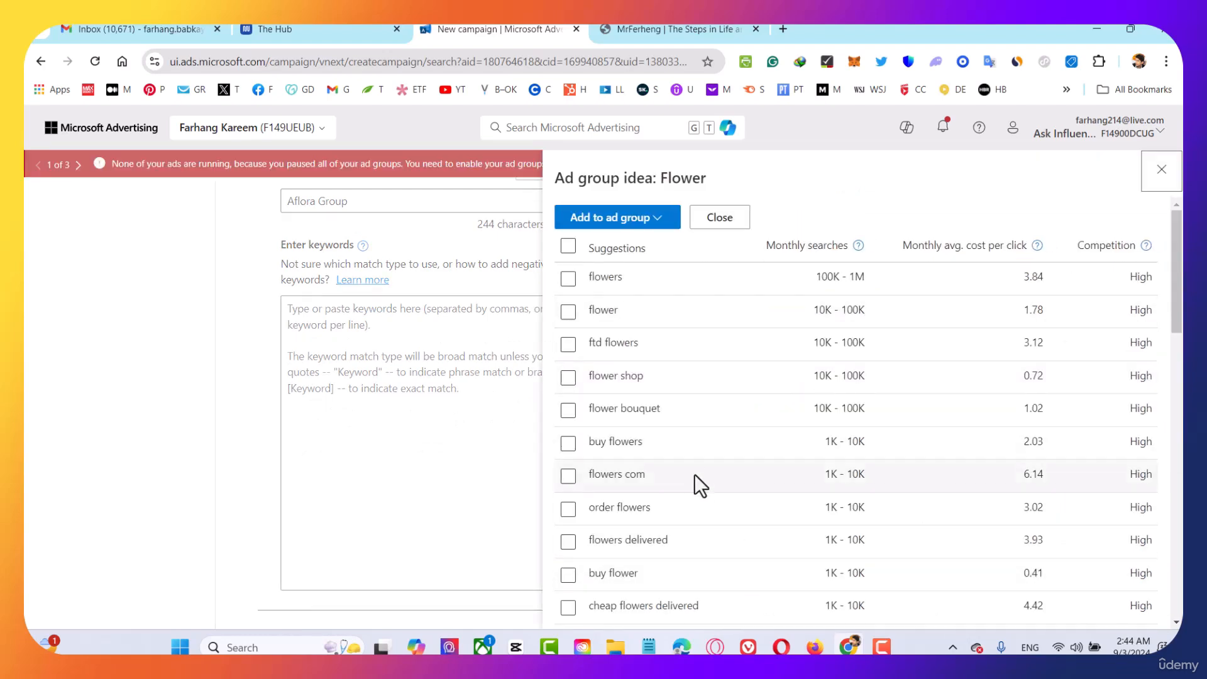
scroll(695, 479, "down", 3)
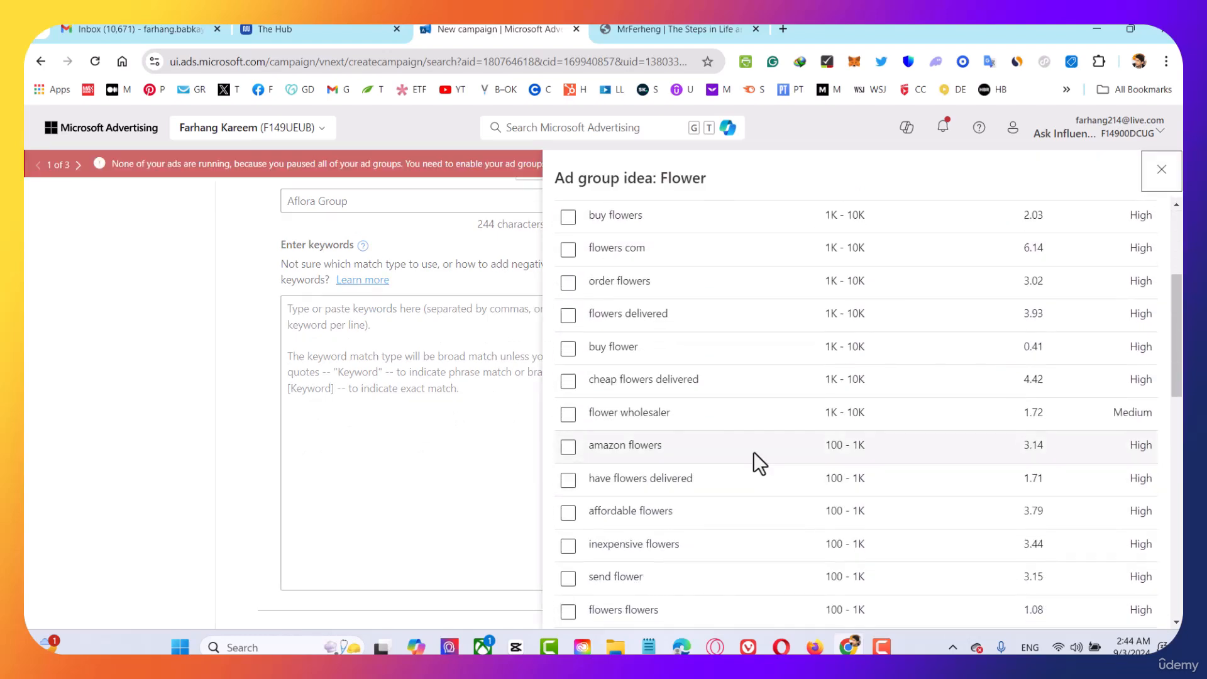
scroll(753, 456, "up", 3)
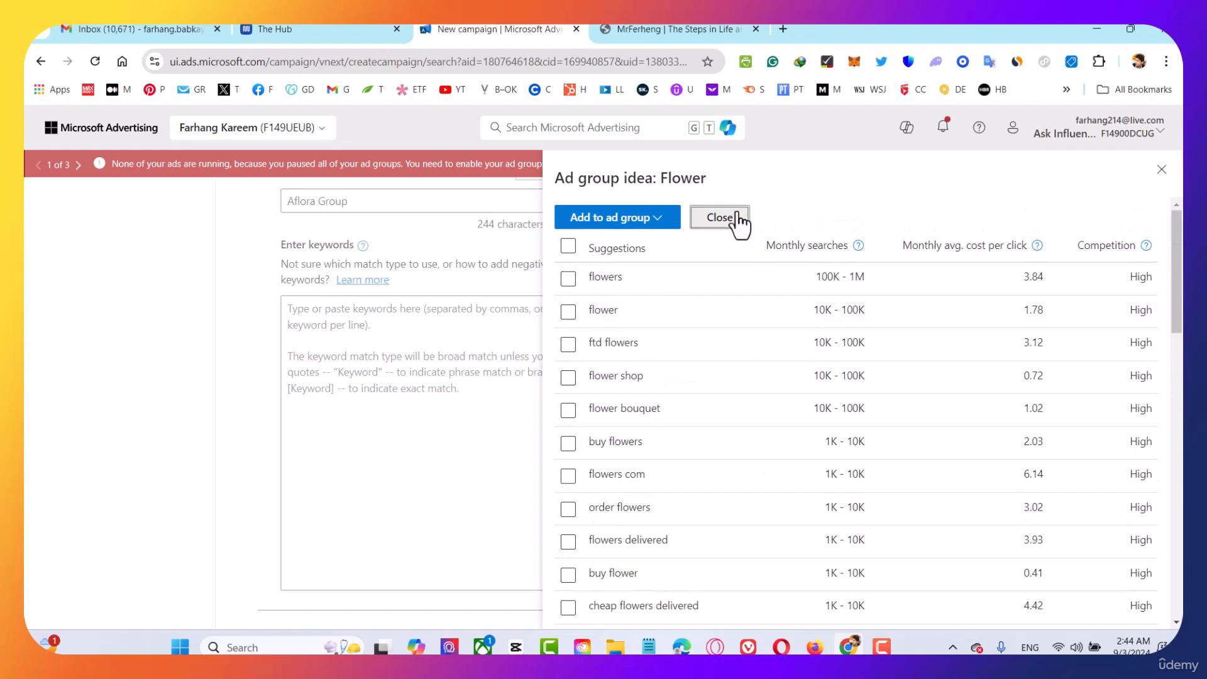
left_click(720, 217)
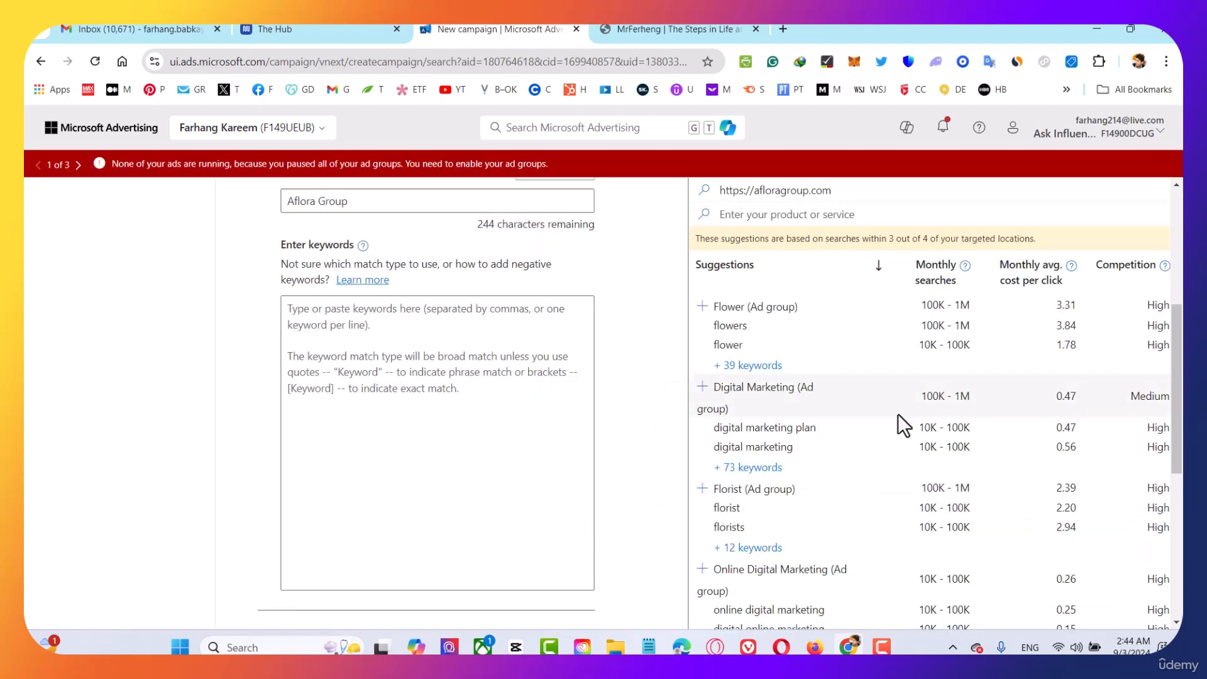
scroll(899, 420, "down", 1)
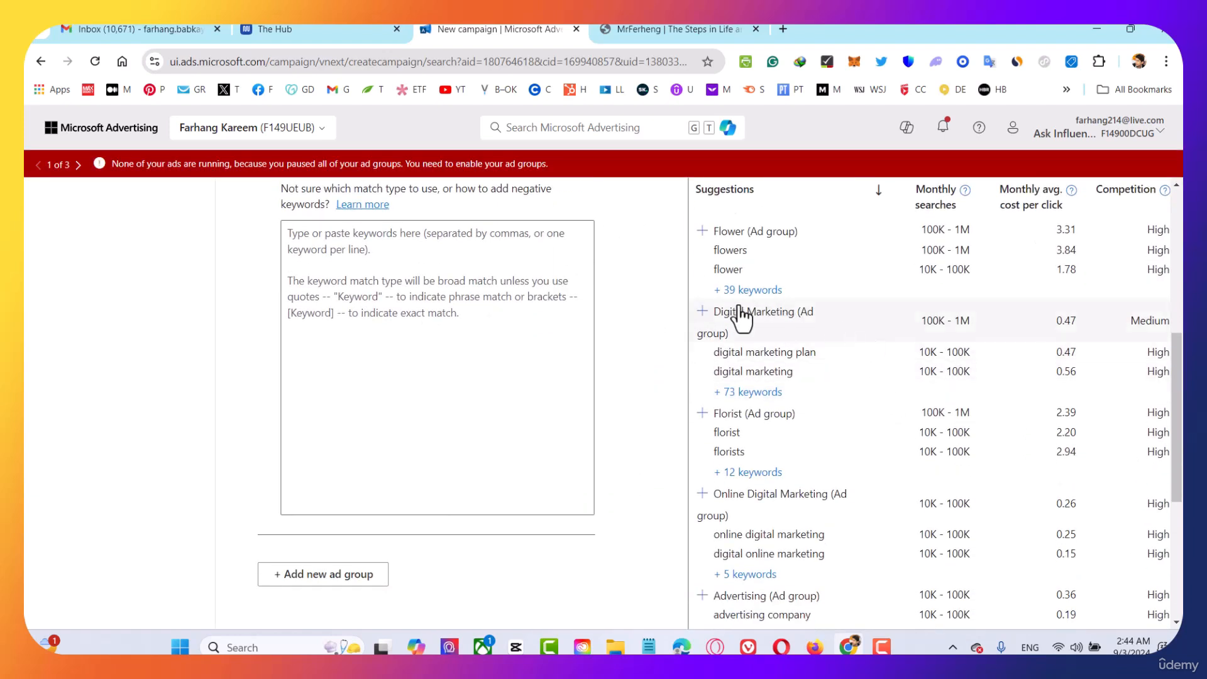
left_click(764, 392)
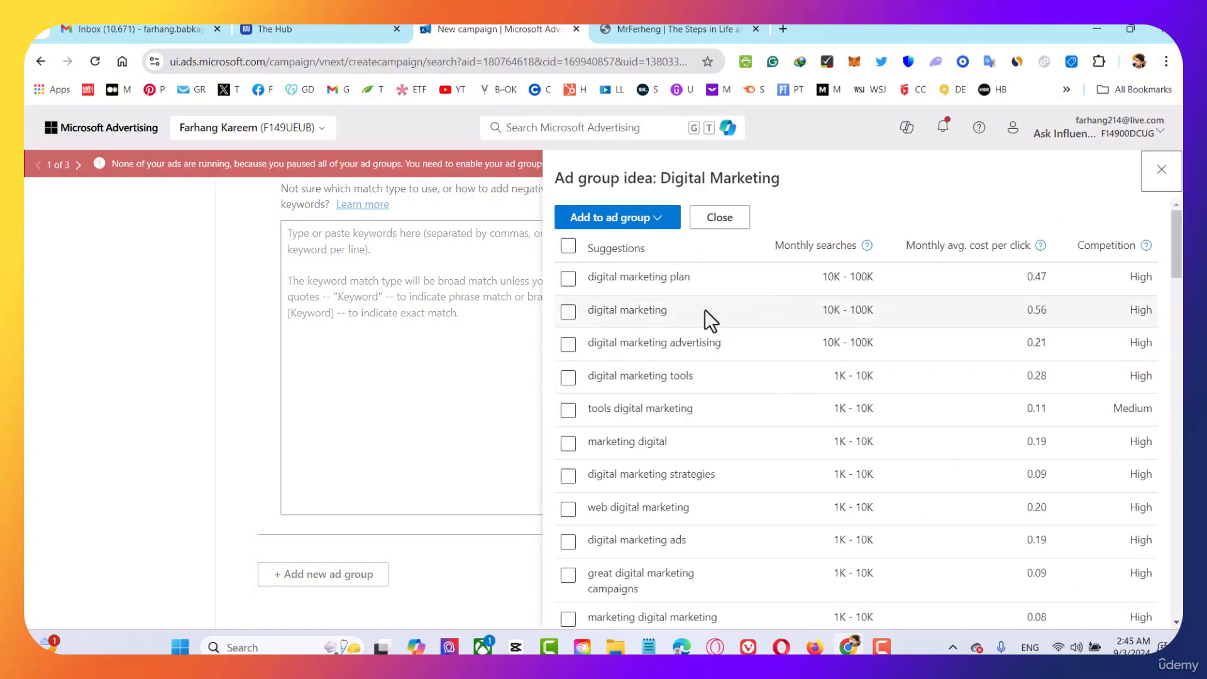
left_click(568, 344)
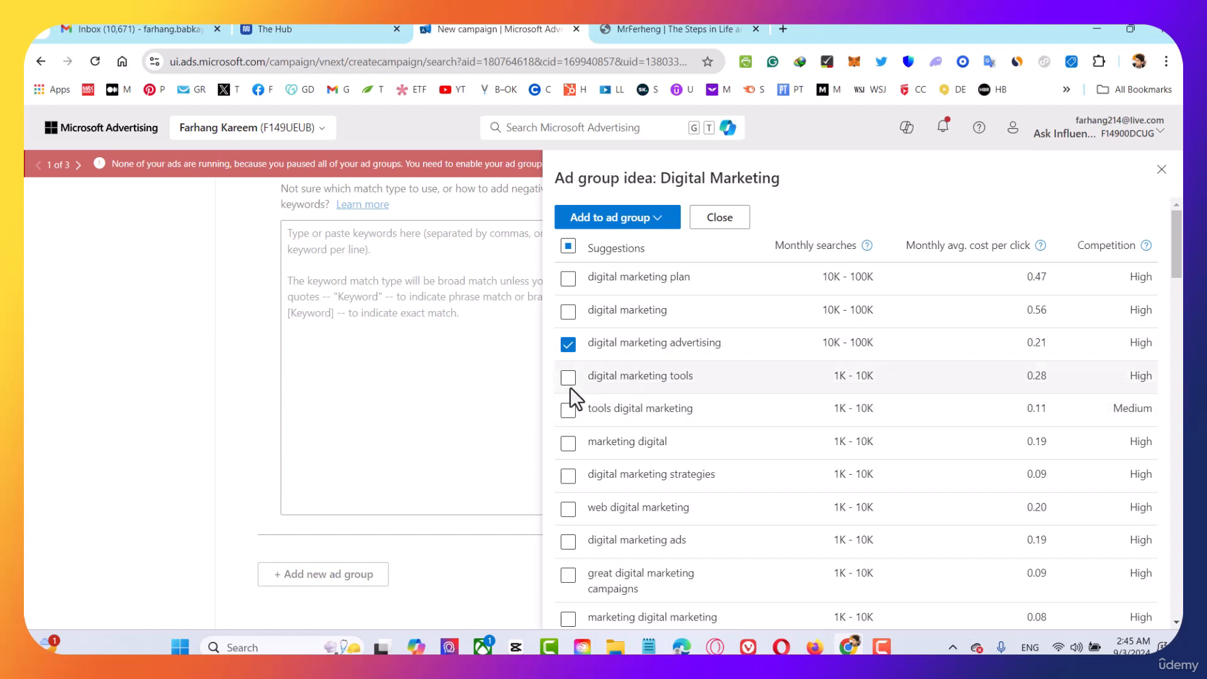
scroll(657, 443, "down", 1)
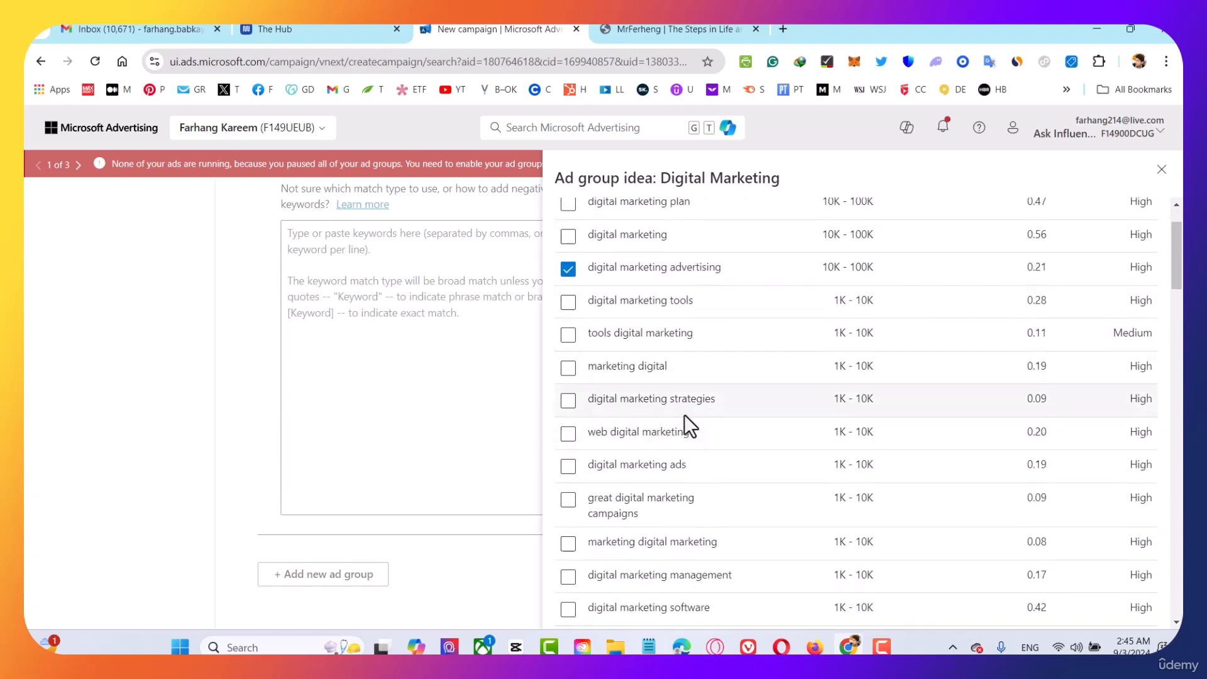
scroll(778, 404, "down", 1)
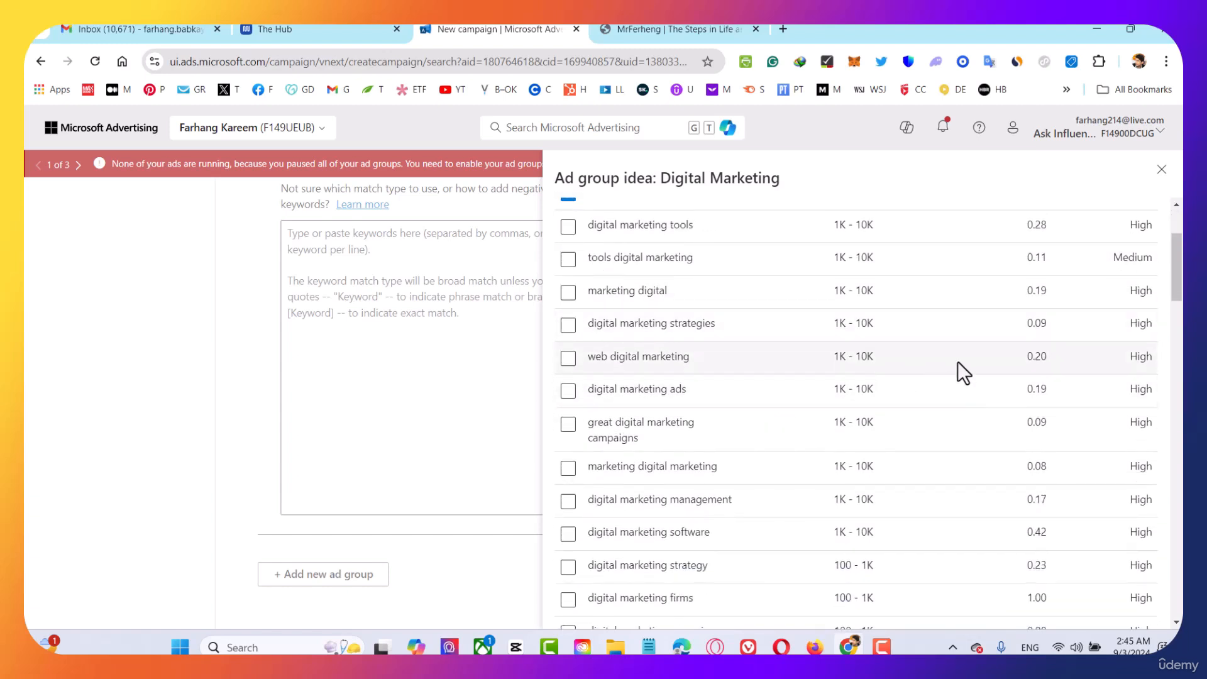
scroll(919, 390, "up", 2)
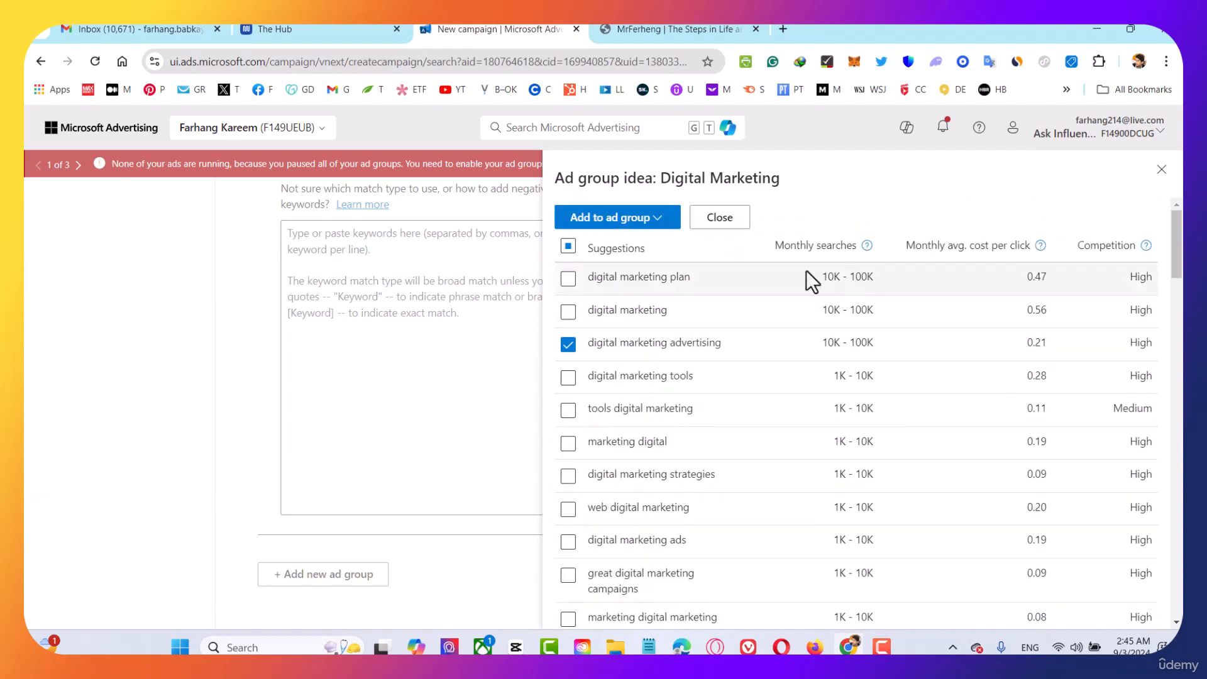
left_click(565, 284)
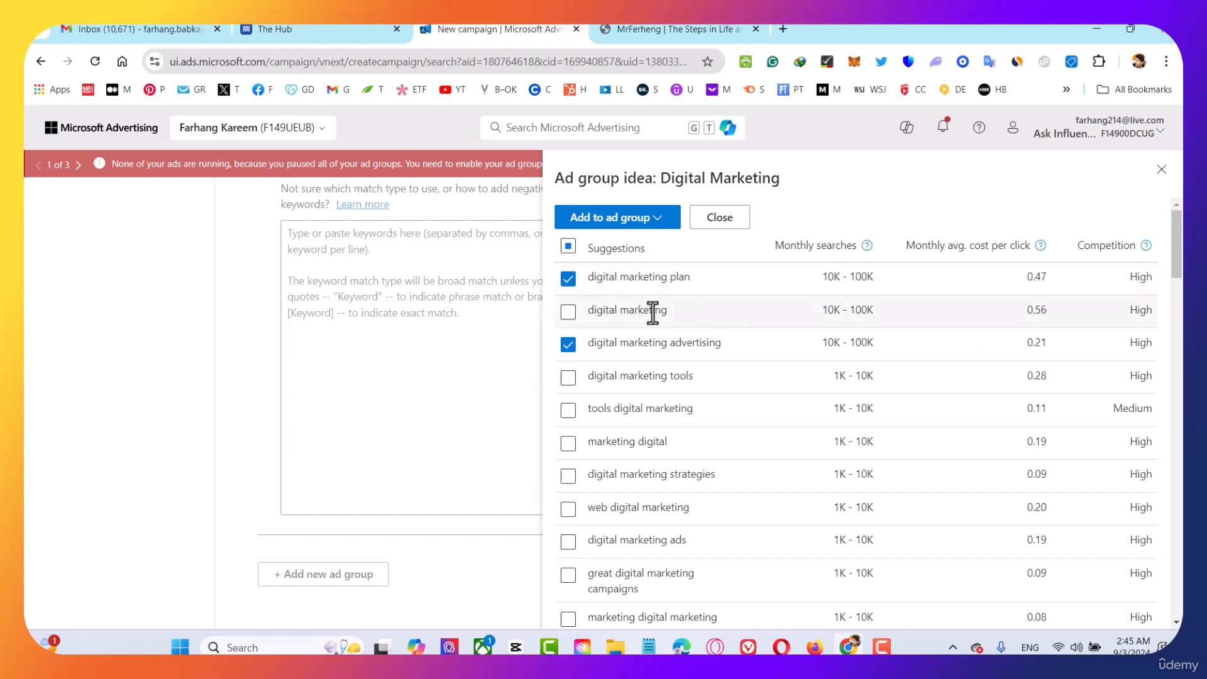
left_click(568, 312)
key("Escape")
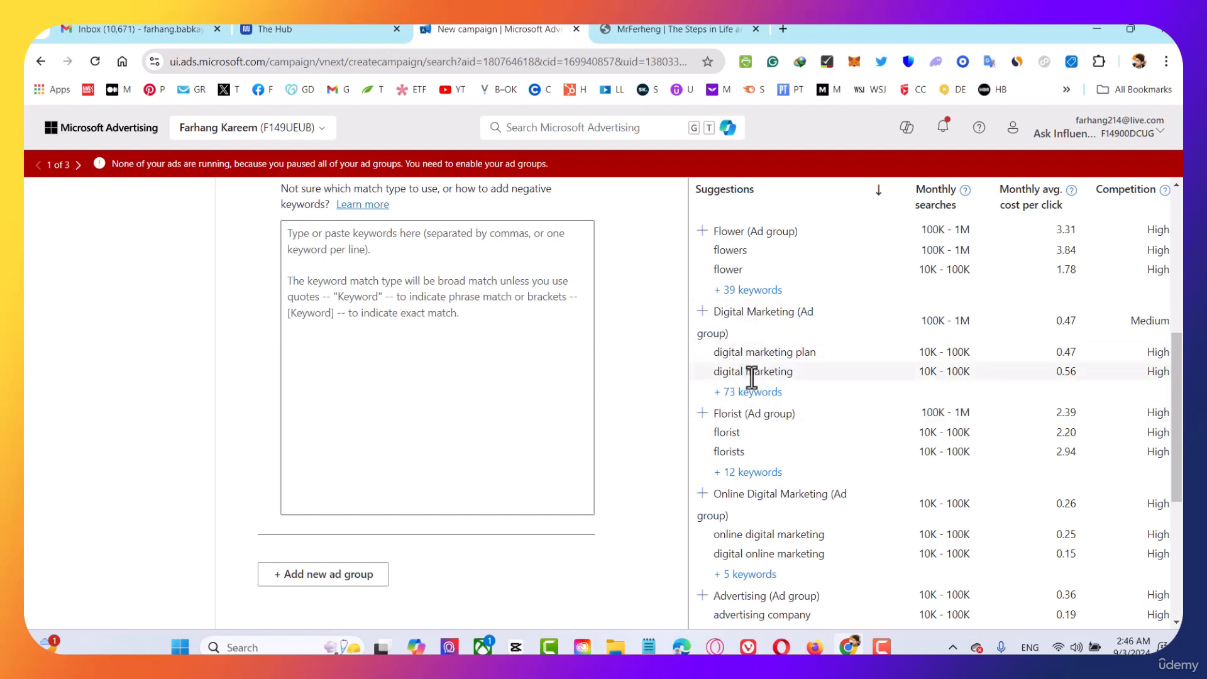
Open the full keyword list of the Digital Marketing idea and examine its suggestions, monthly searches, cost per click and competition
left_click(753, 392)
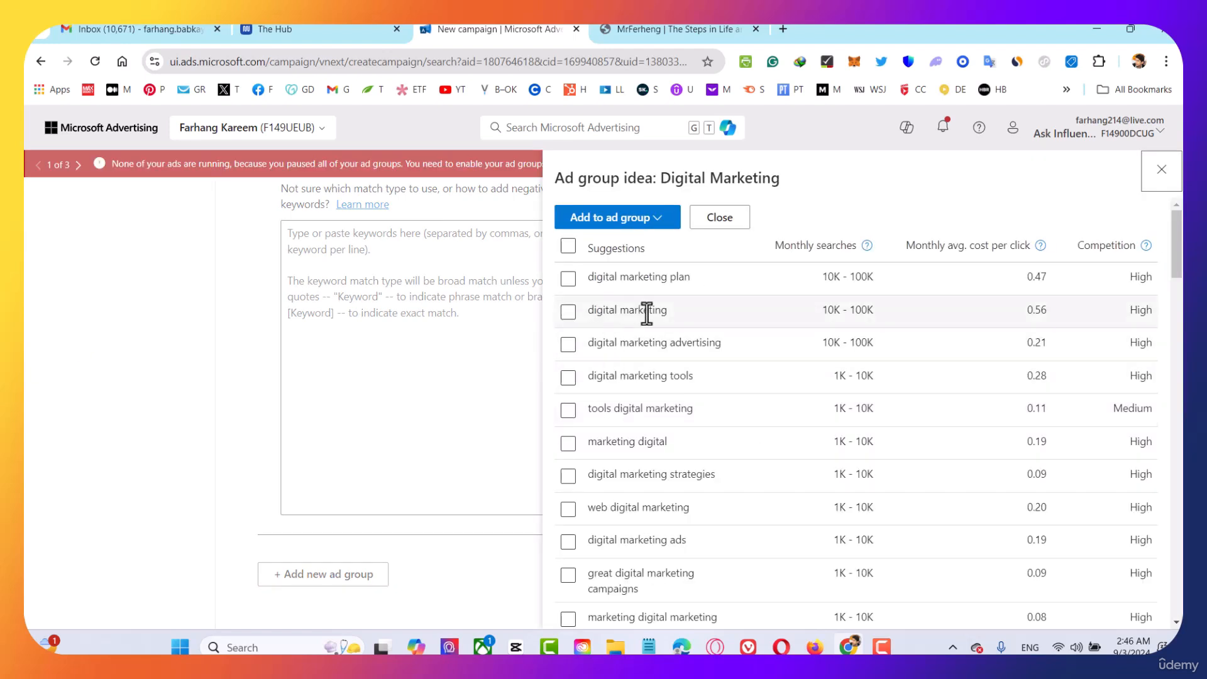
left_click_drag(667, 311, 583, 314)
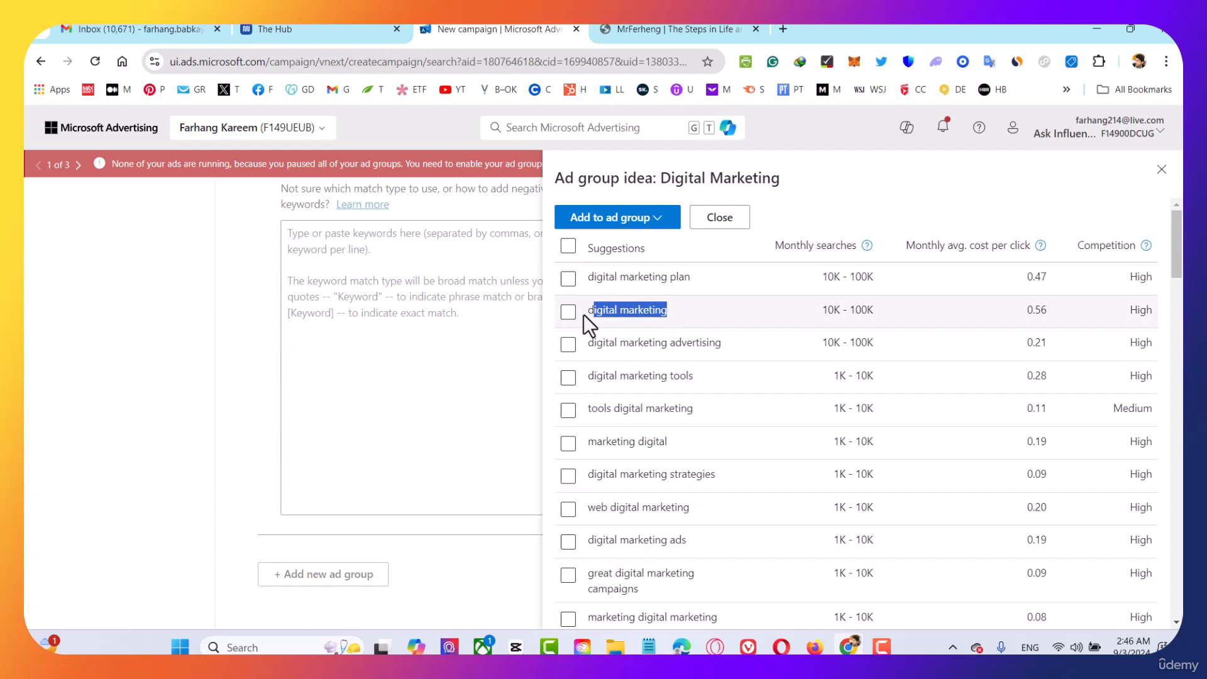
left_click(631, 316)
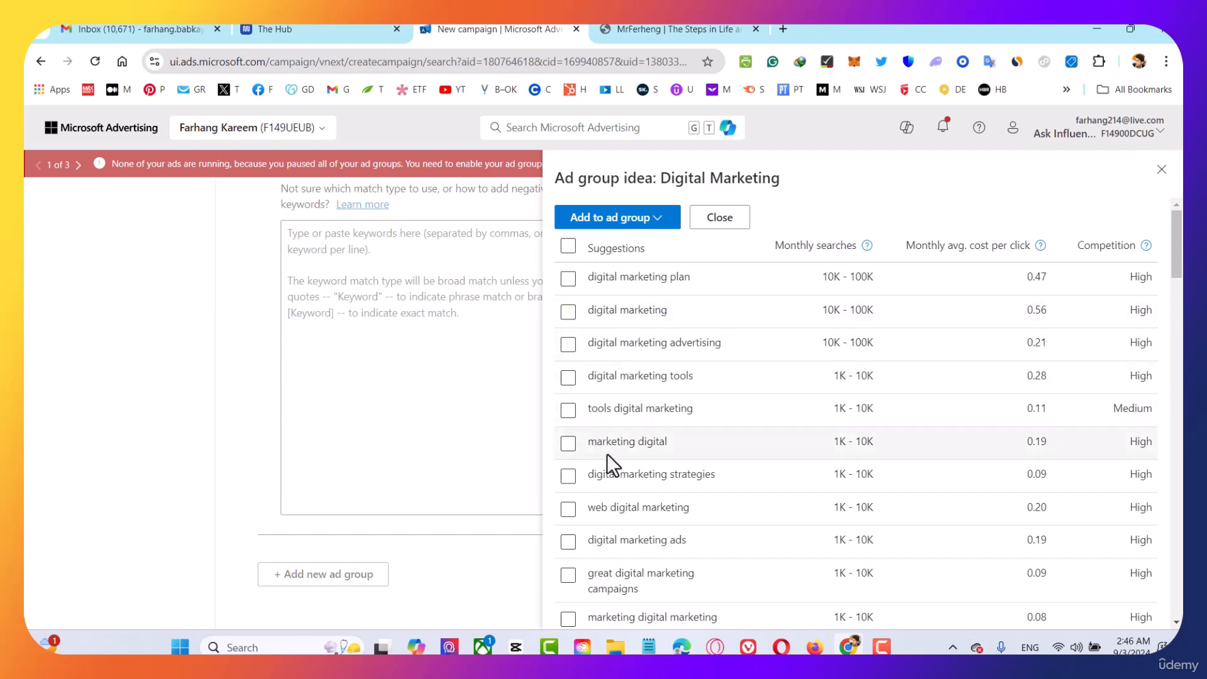
left_click_drag(602, 446, 672, 447)
left_click(673, 447)
scroll(680, 447, "down", 1)
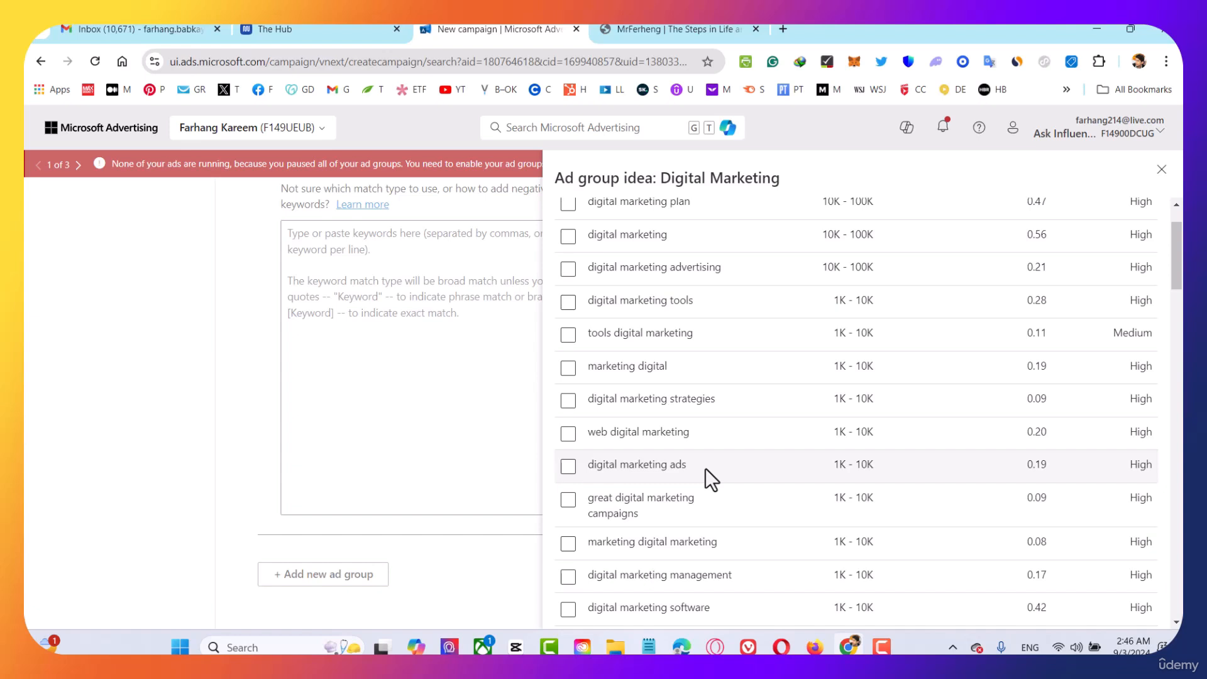
scroll(705, 469, "up", 1)
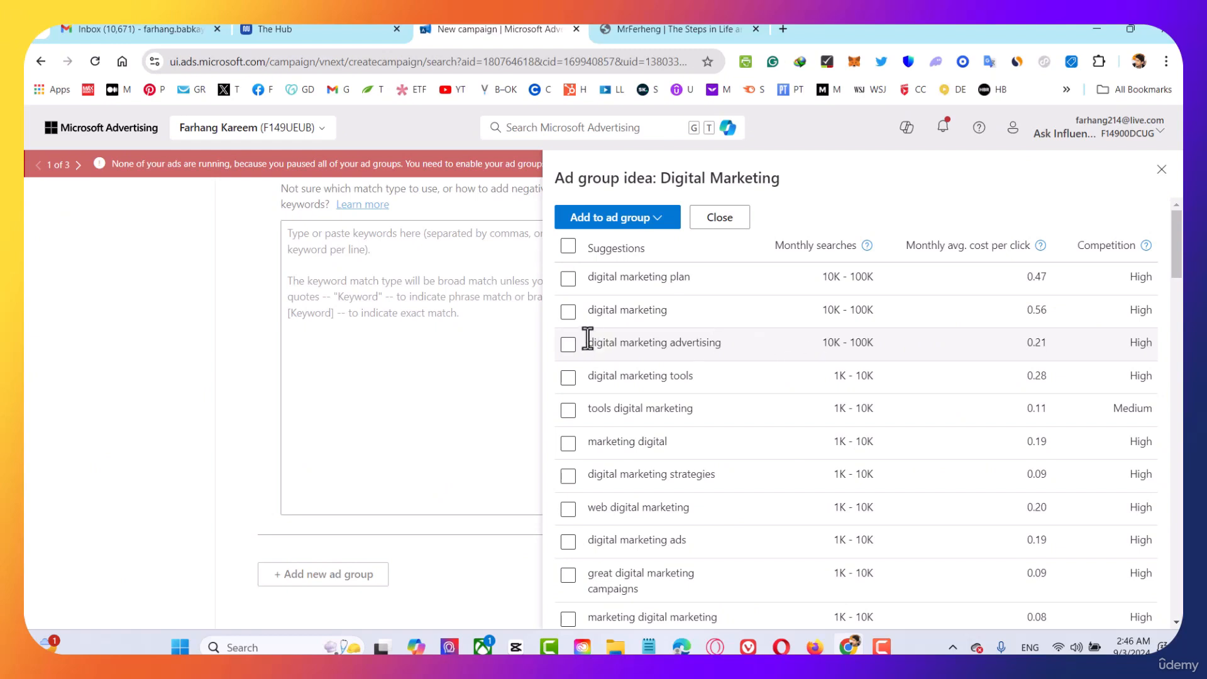
left_click_drag(587, 342, 727, 353)
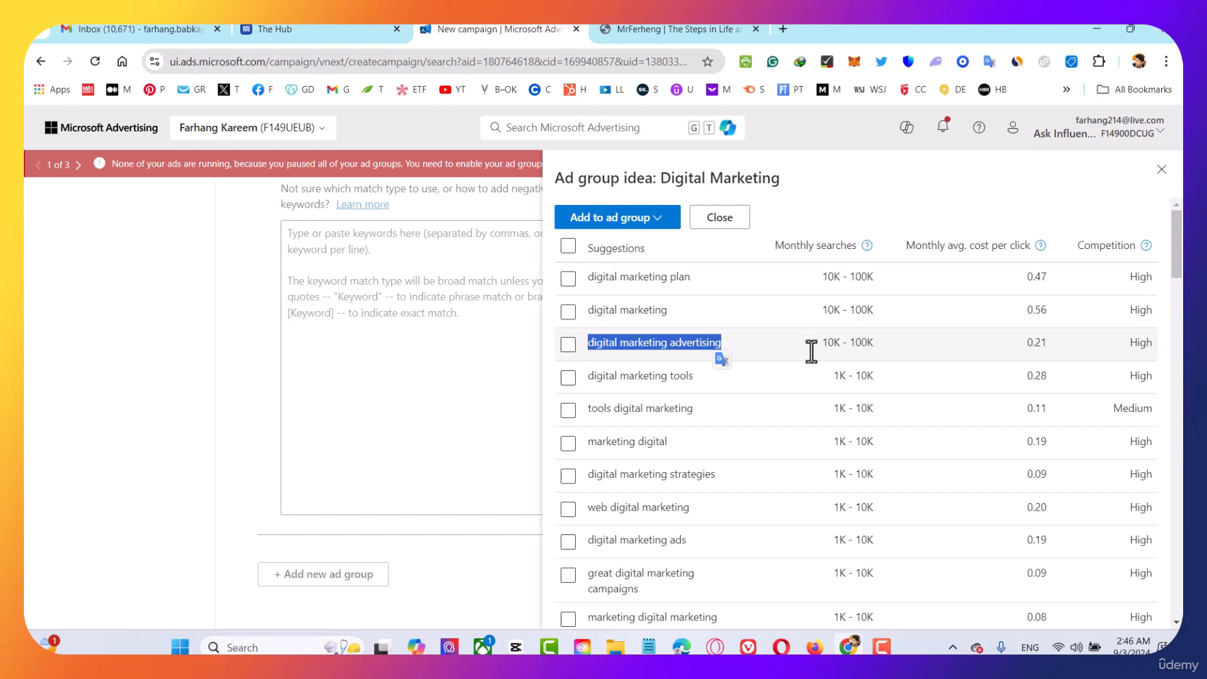
left_click(480, 361)
scroll(702, 323, "down", 3)
scroll(702, 322, "up", 3)
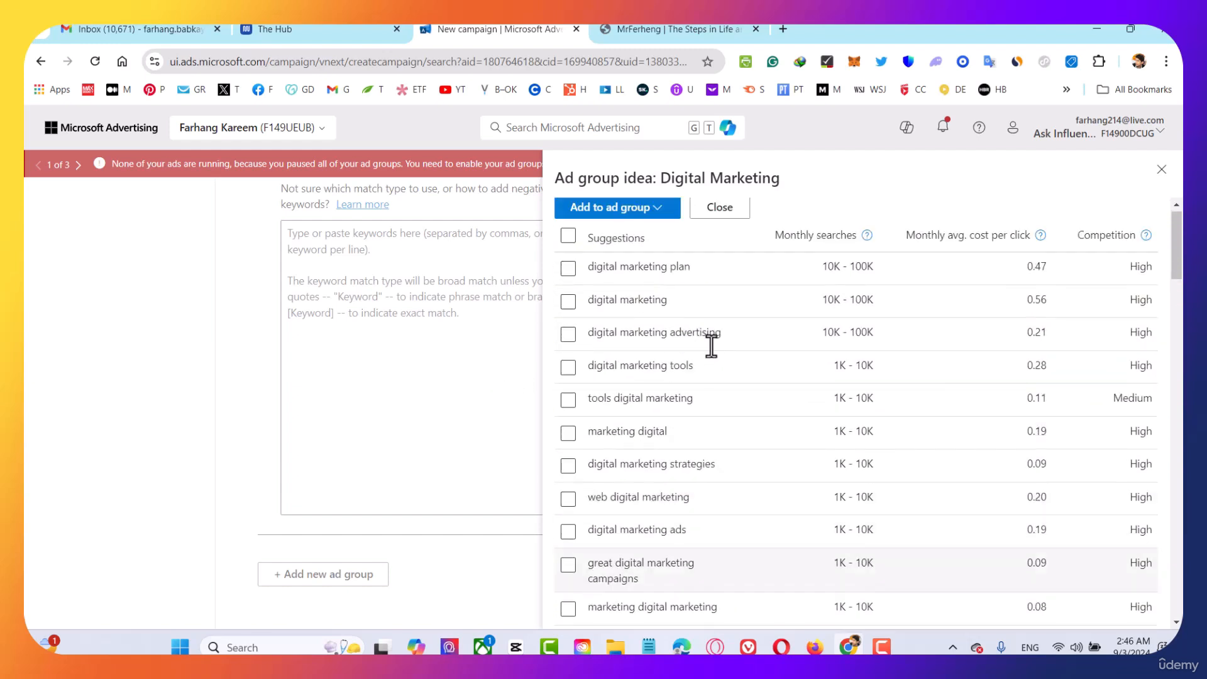
Add the keywords digital marketing plan, digital marketing, digital marketing advertising, digital marketing tools and tools digital marketing to all ad groups
left_click(567, 311)
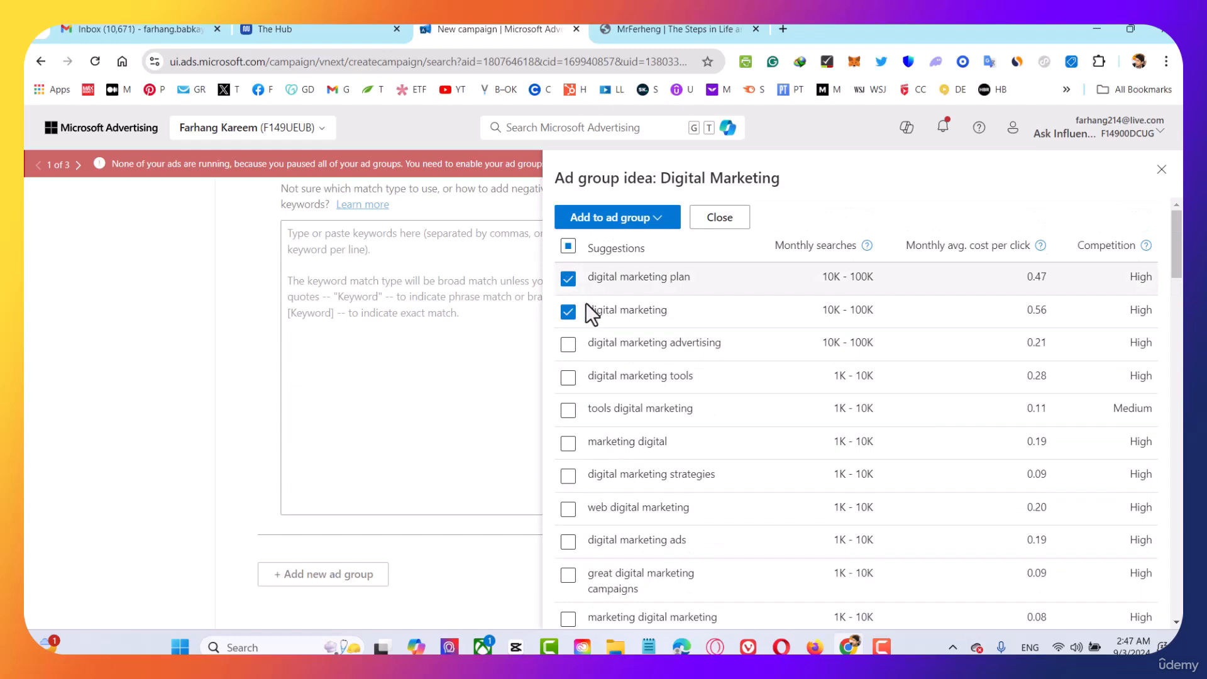
left_click(567, 343)
left_click(568, 377)
left_click(567, 410)
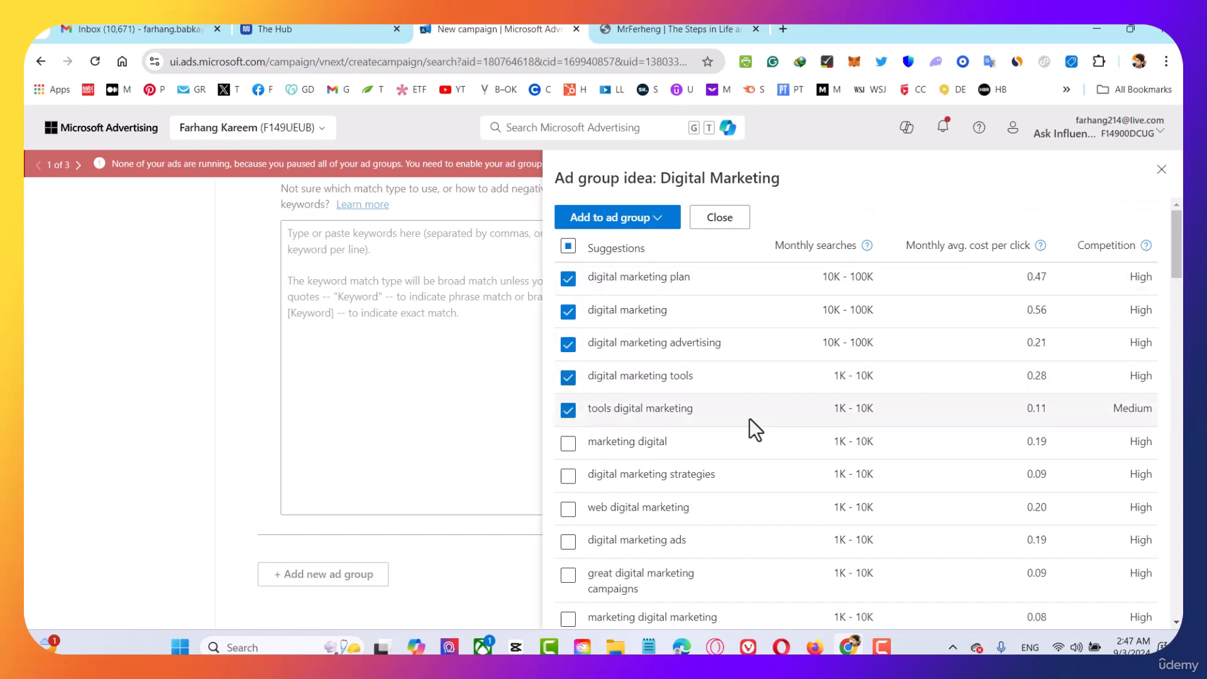
scroll(752, 431, "down", 5)
scroll(674, 291, "up", 5)
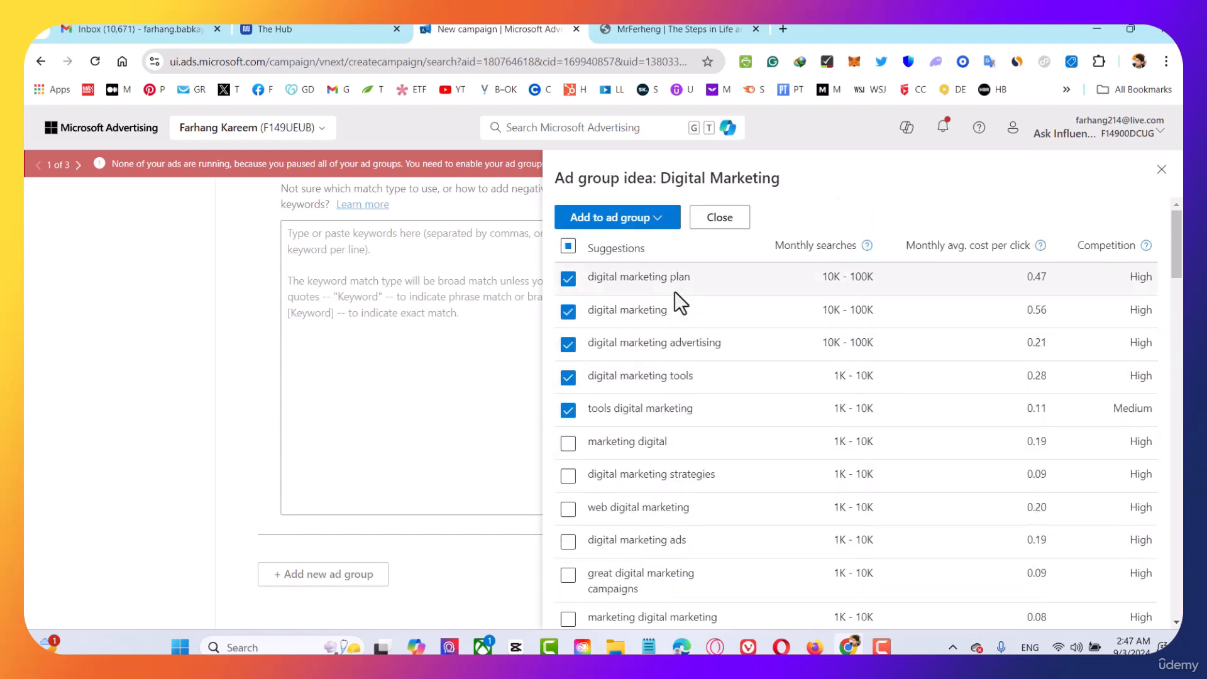
left_click(636, 220)
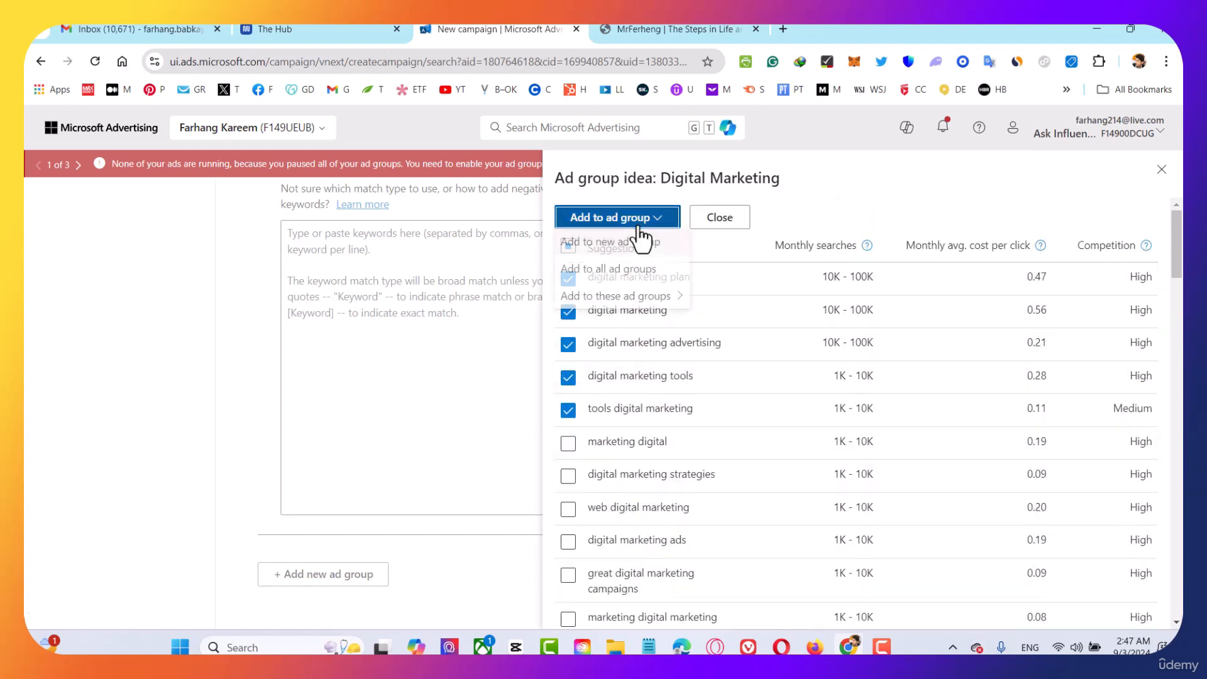
left_click(625, 271)
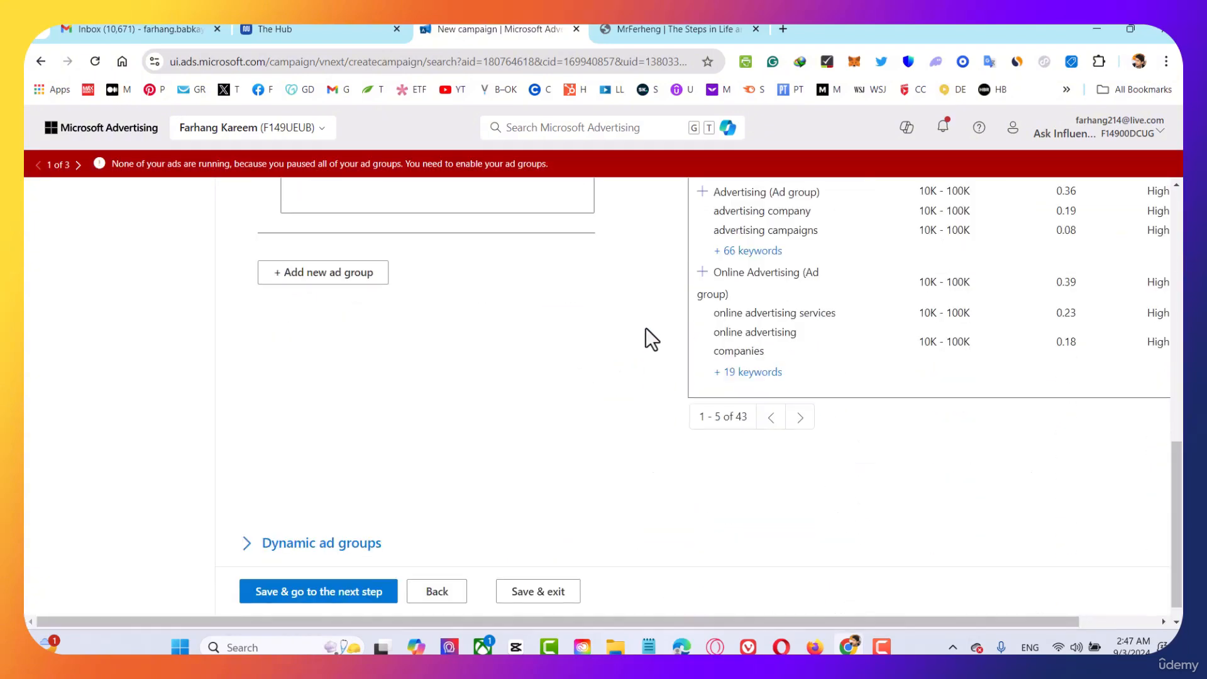
Expand the dynamic ad groups section and review its website, language, targeting source and dynamic ad text options
scroll(647, 328, "down", 8)
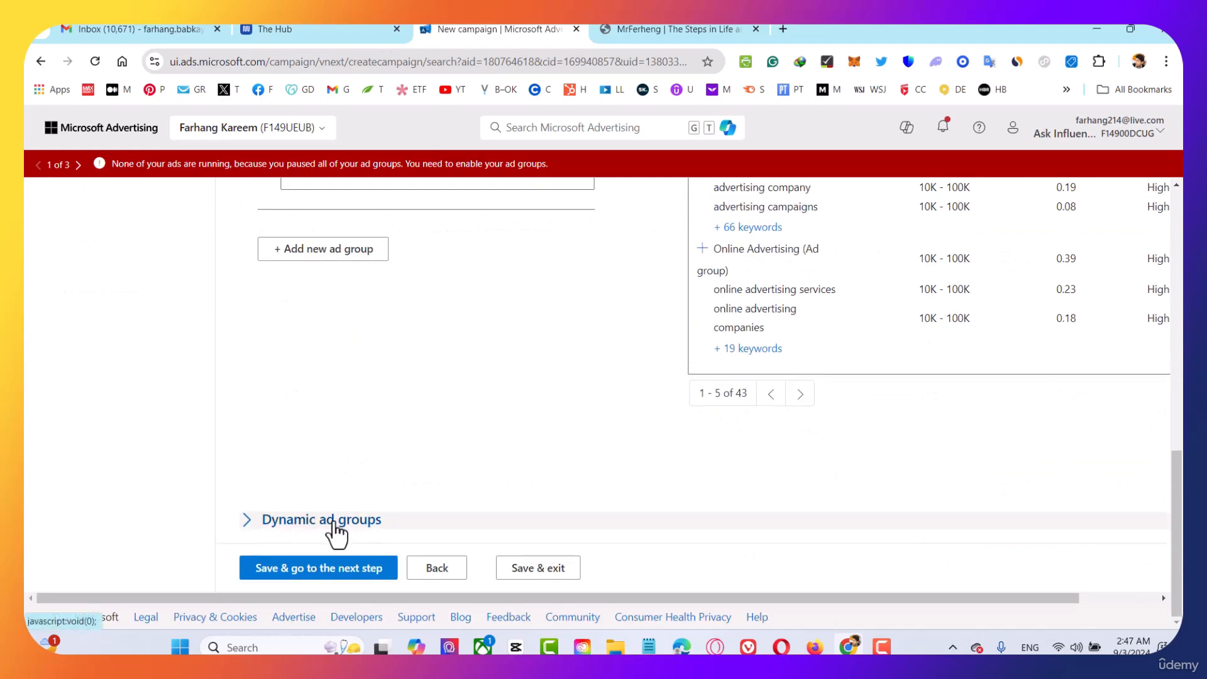
left_click(365, 529)
scroll(544, 342, "down", 5)
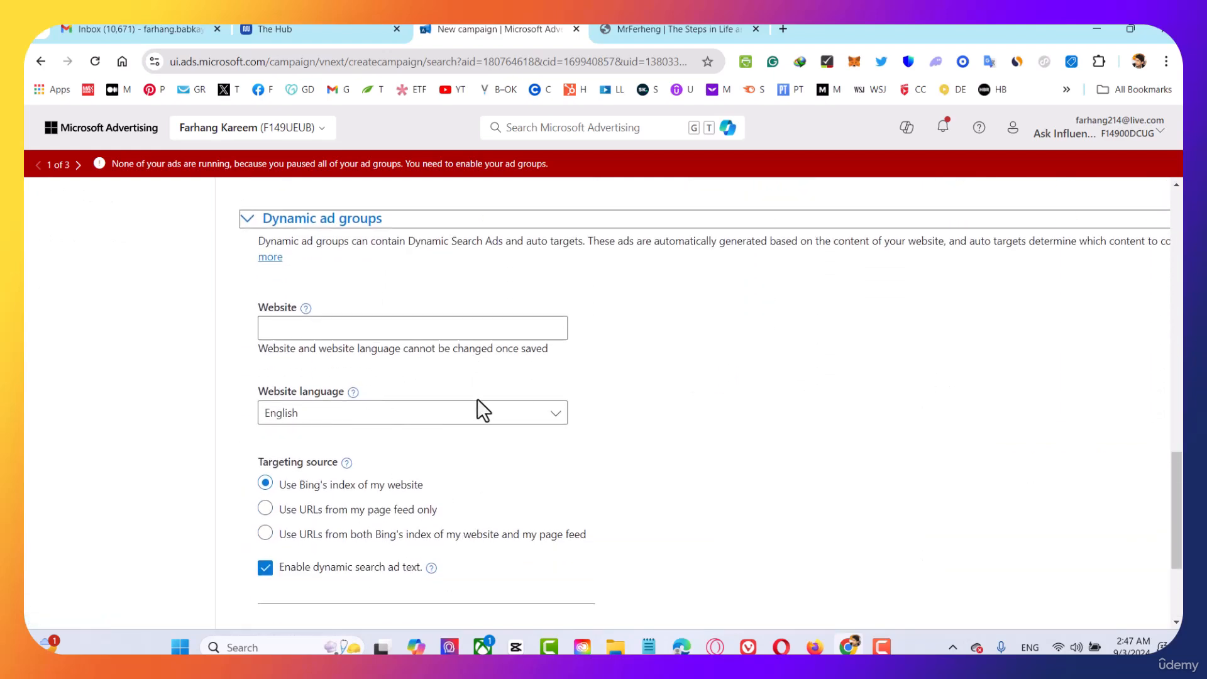
scroll(579, 377, "down", 3)
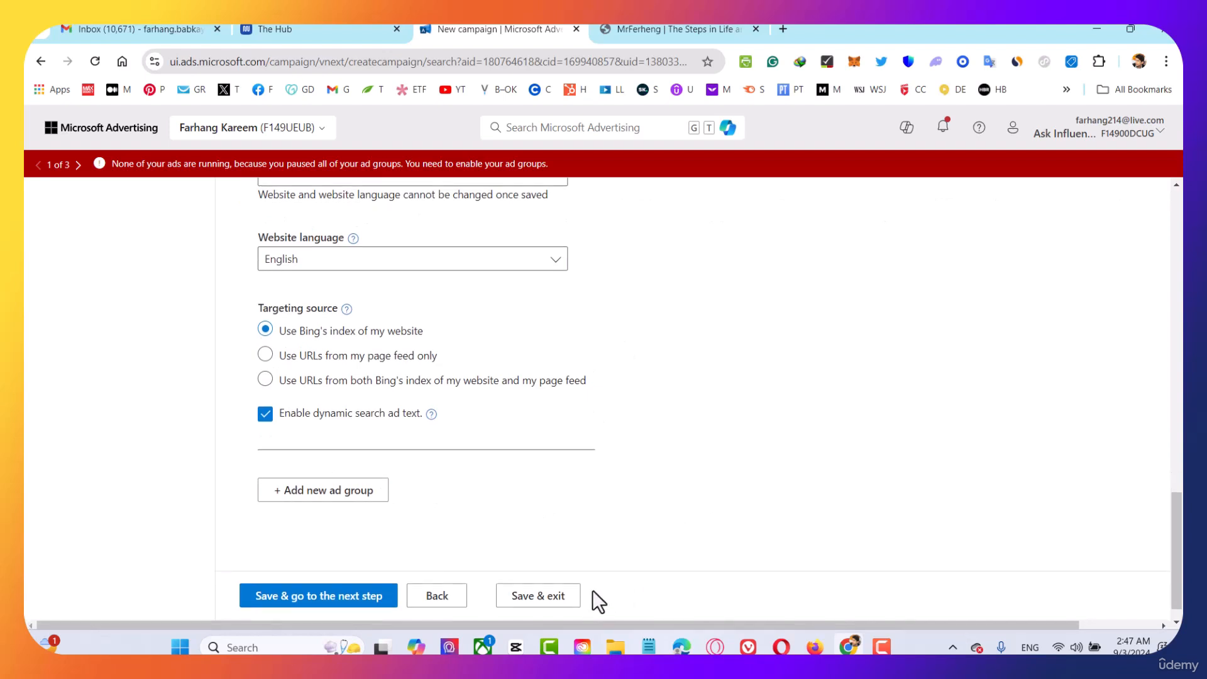
Save the ad groups and continue to the ads and ad extensions stage, looking over its ad creation and sitelink sections
scroll(478, 588, "down", 1)
left_click(349, 573)
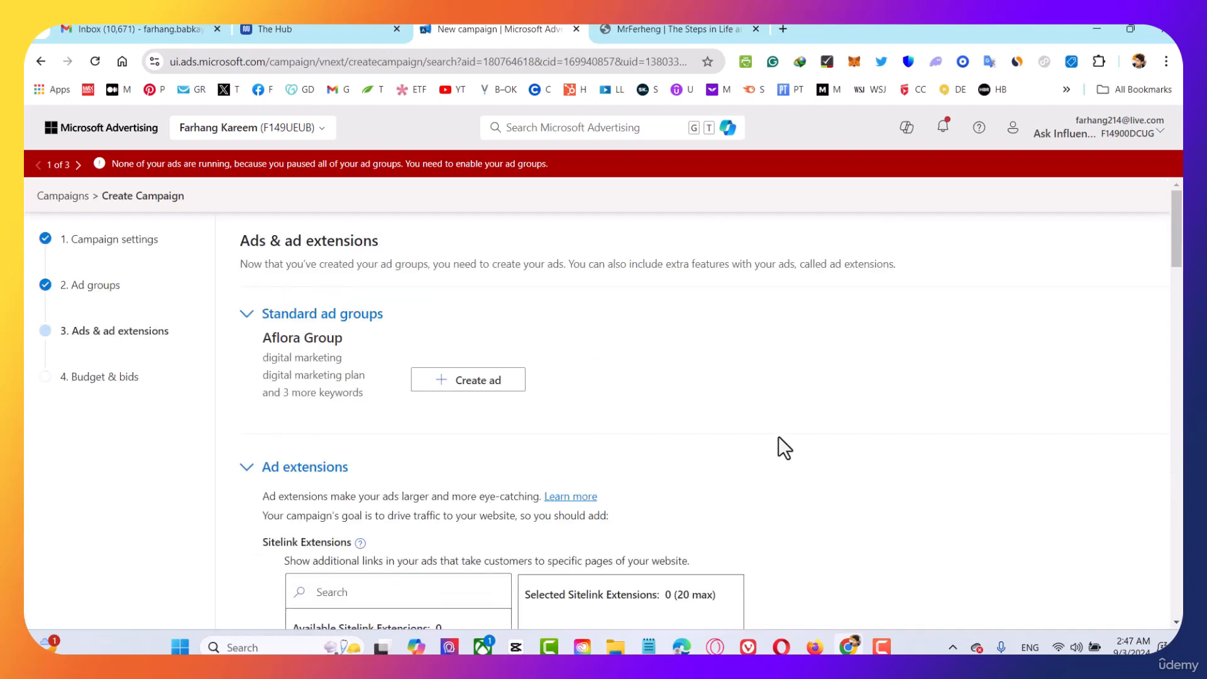
scroll(779, 402, "down", 1)
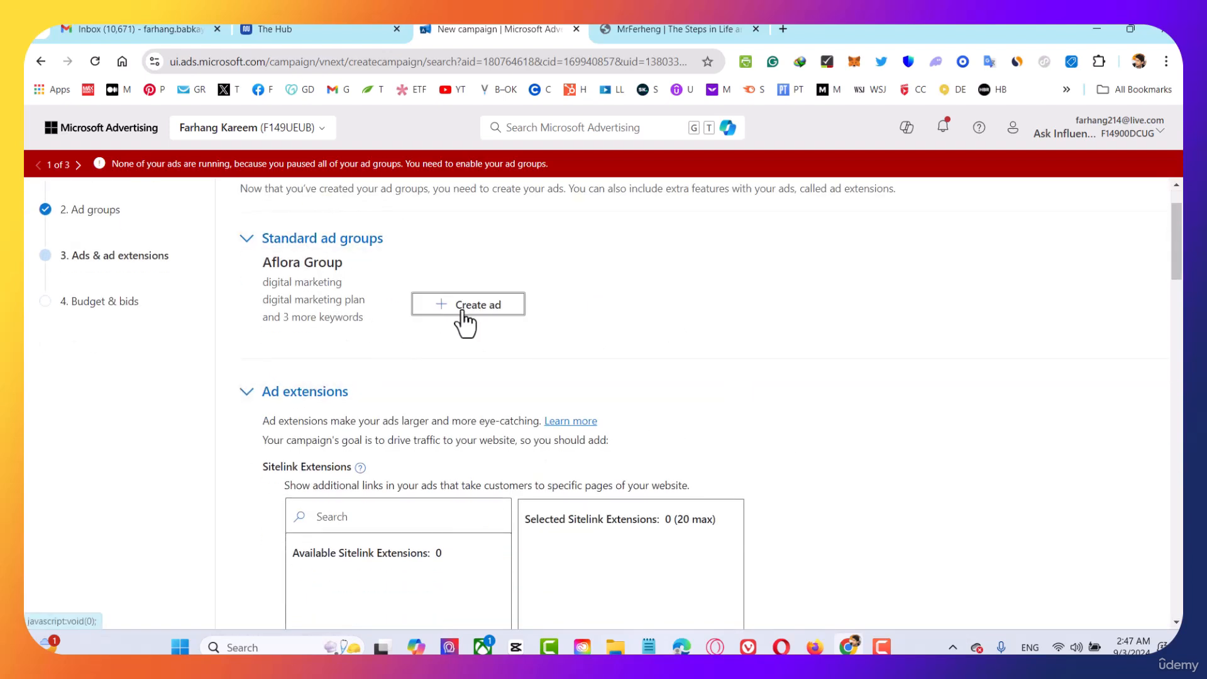
scroll(718, 303, "down", 3)
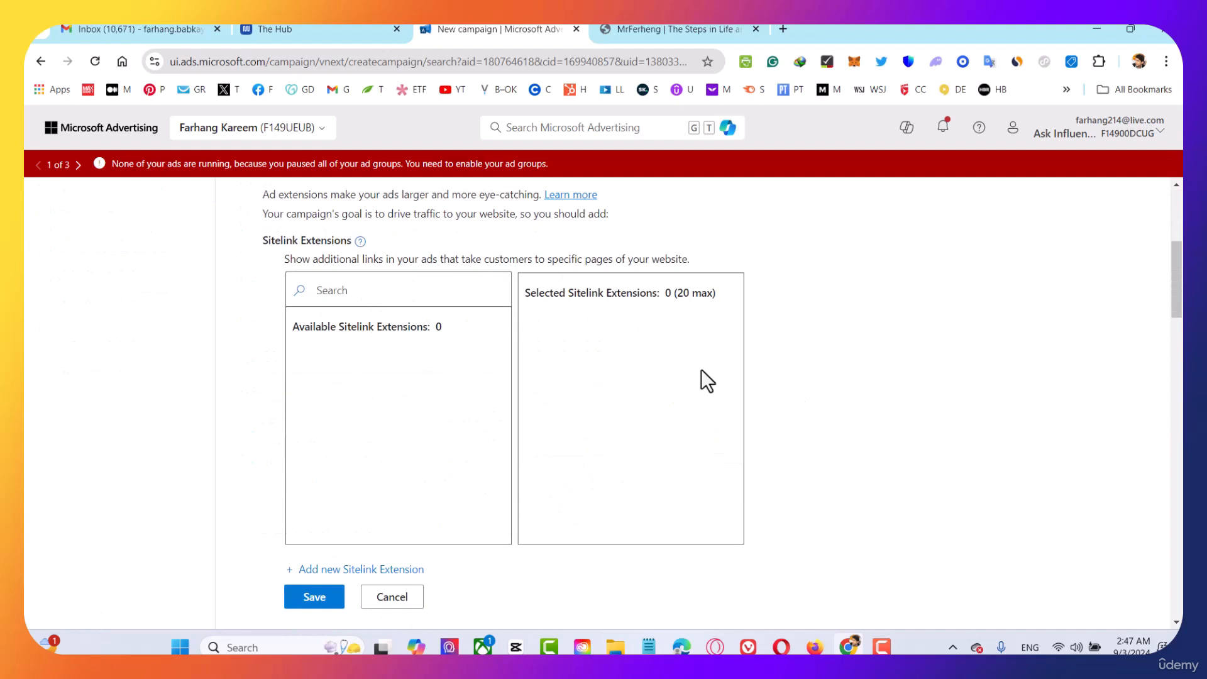
scroll(700, 371, "up", 3)
scroll(881, 385, "down", 4)
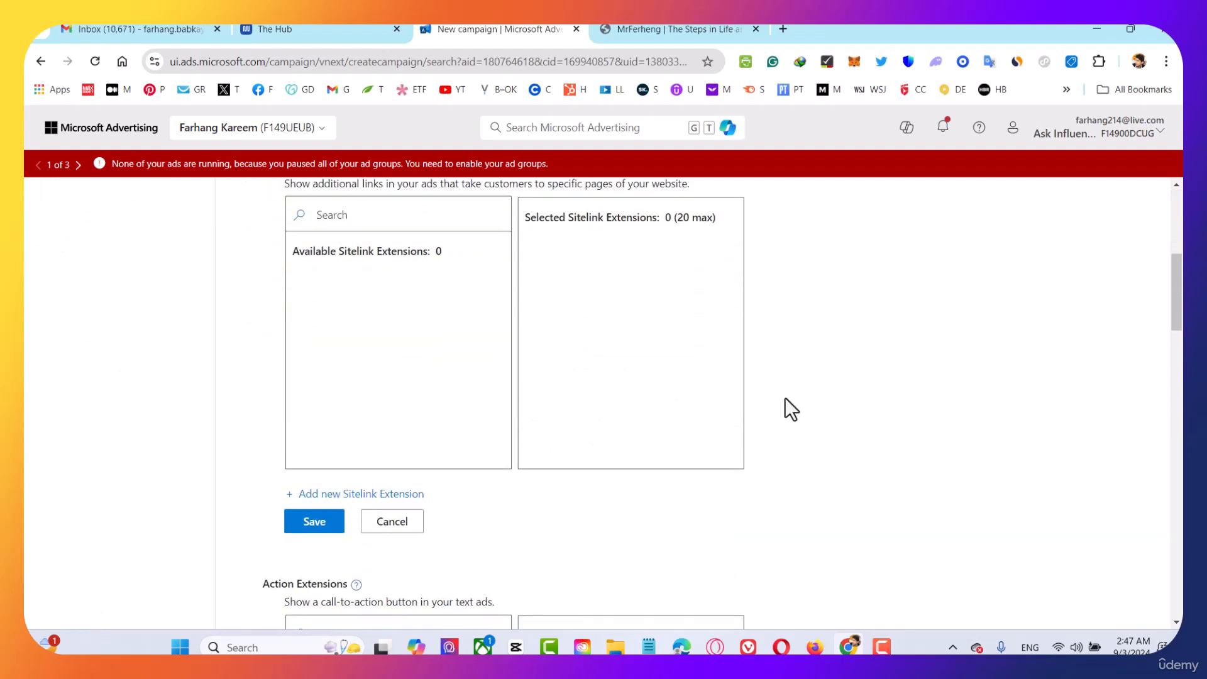
Start a new sitelink extension with the link text Pricing, leaving the mobile device preference off
left_click(378, 496)
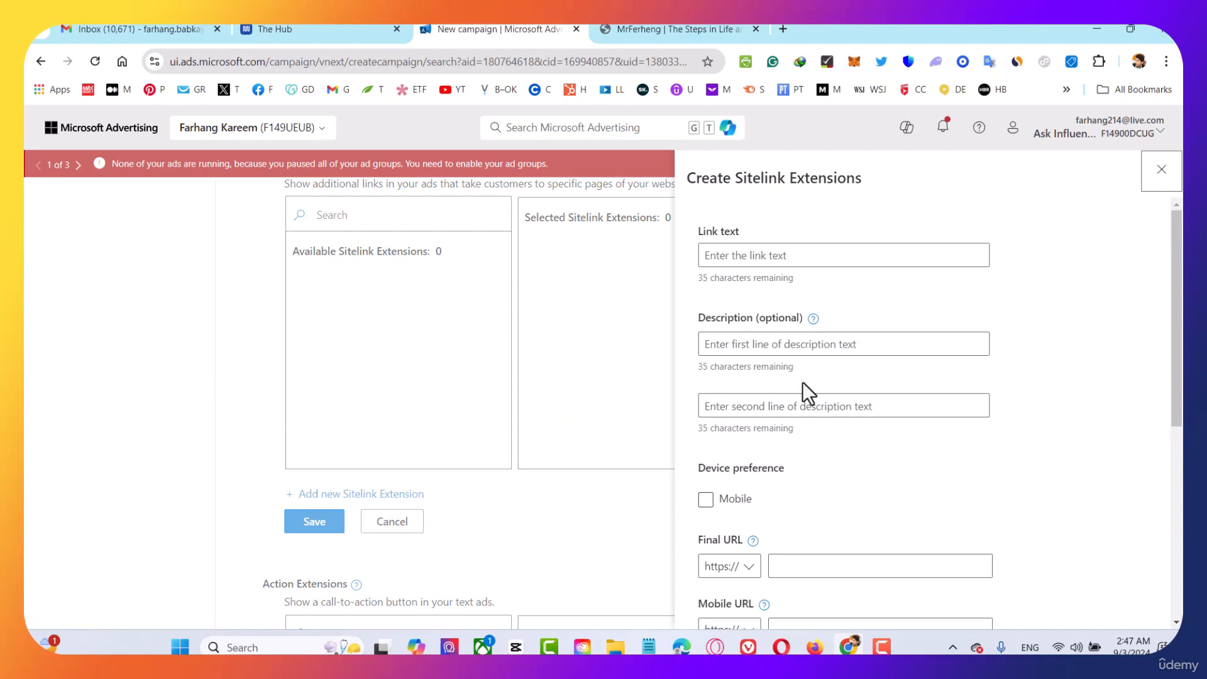
left_click(782, 255)
type("Pr")
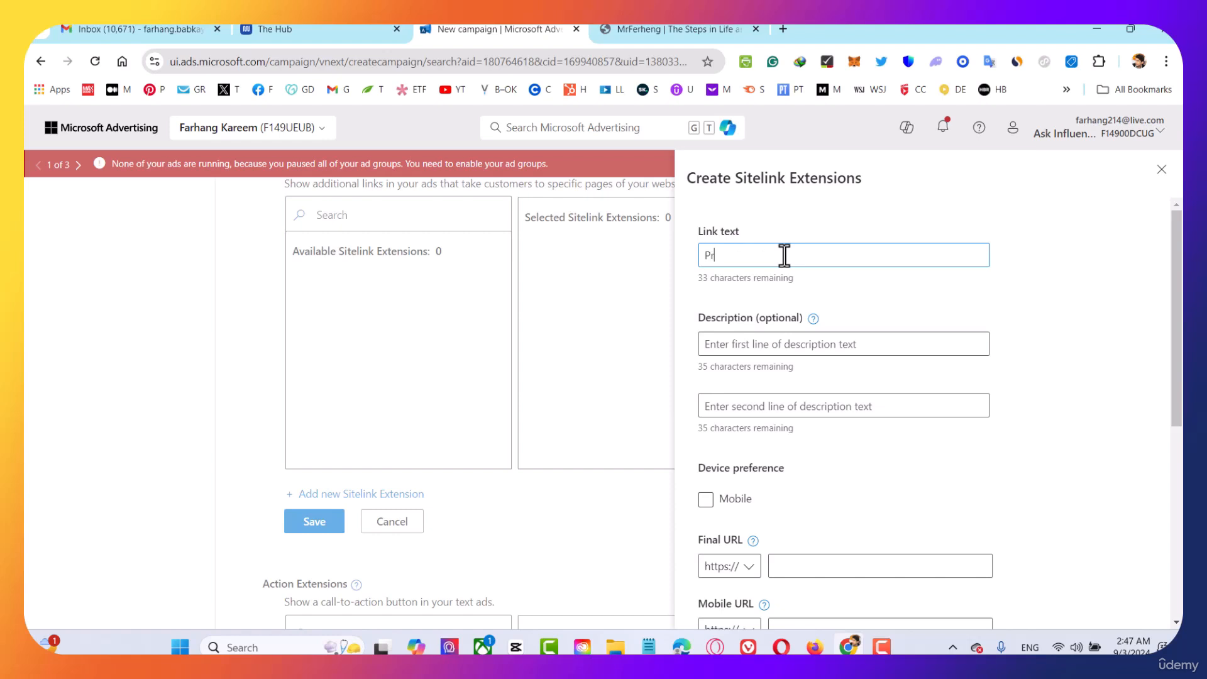
type("icing")
scroll(784, 254, "down", 1)
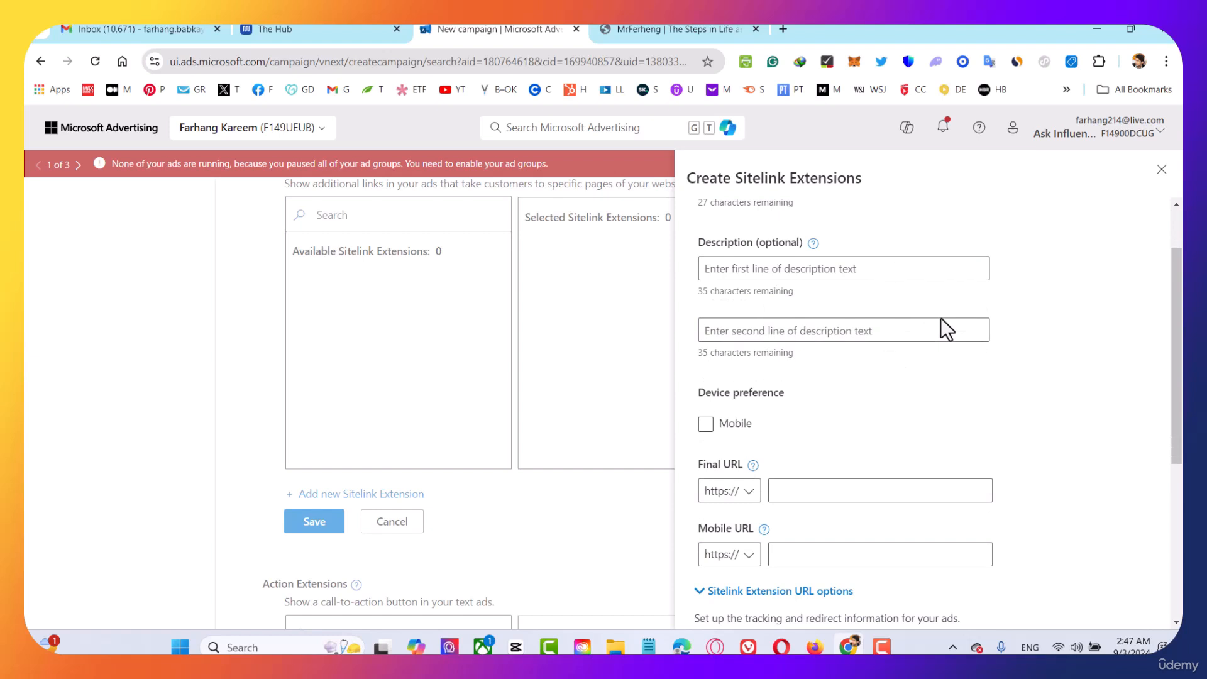
scroll(940, 317, "down", 1)
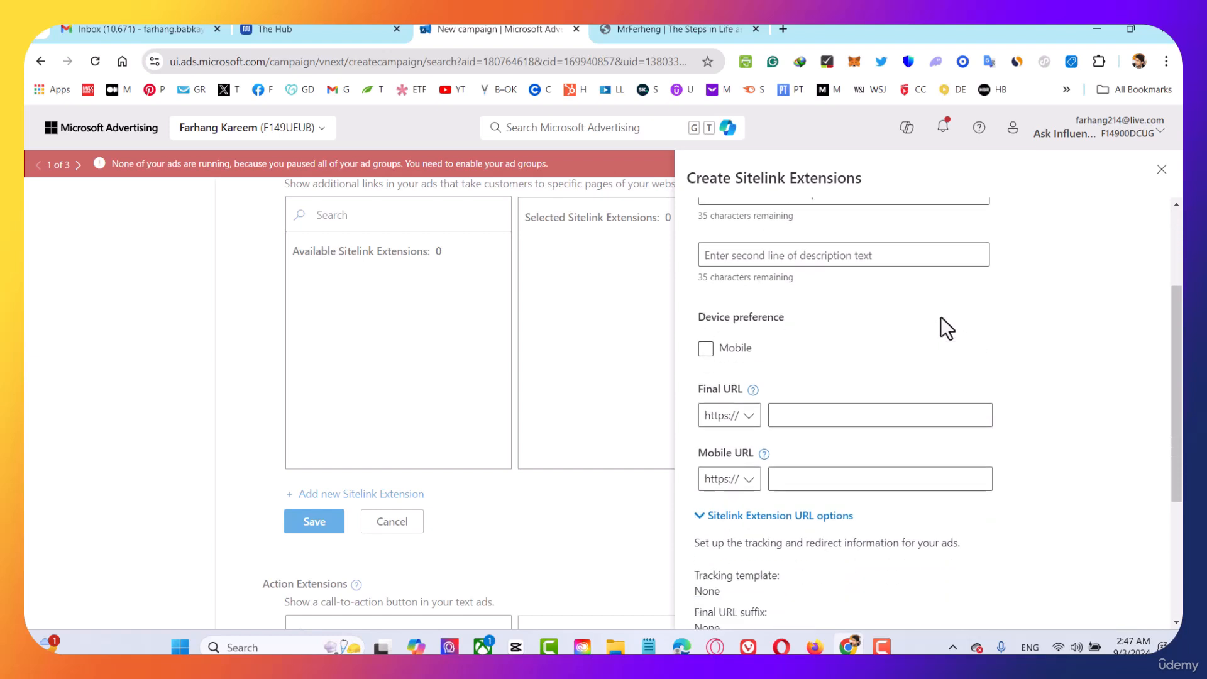
scroll(891, 318, "down", 1)
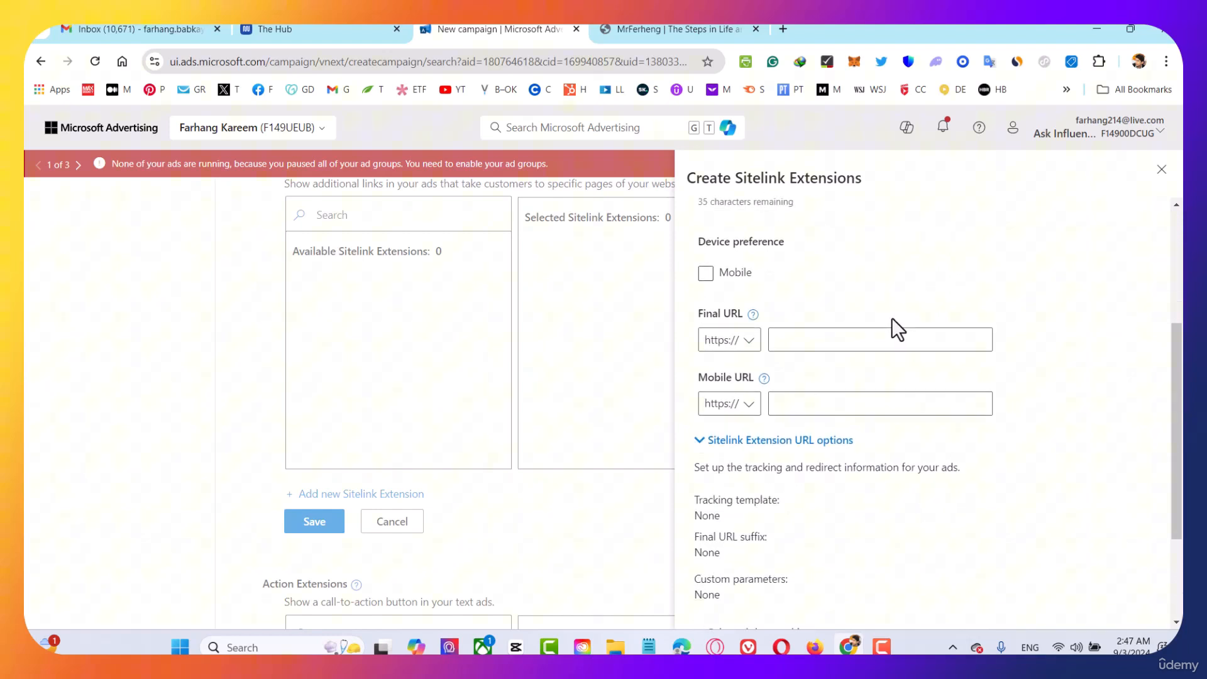
left_click(705, 275)
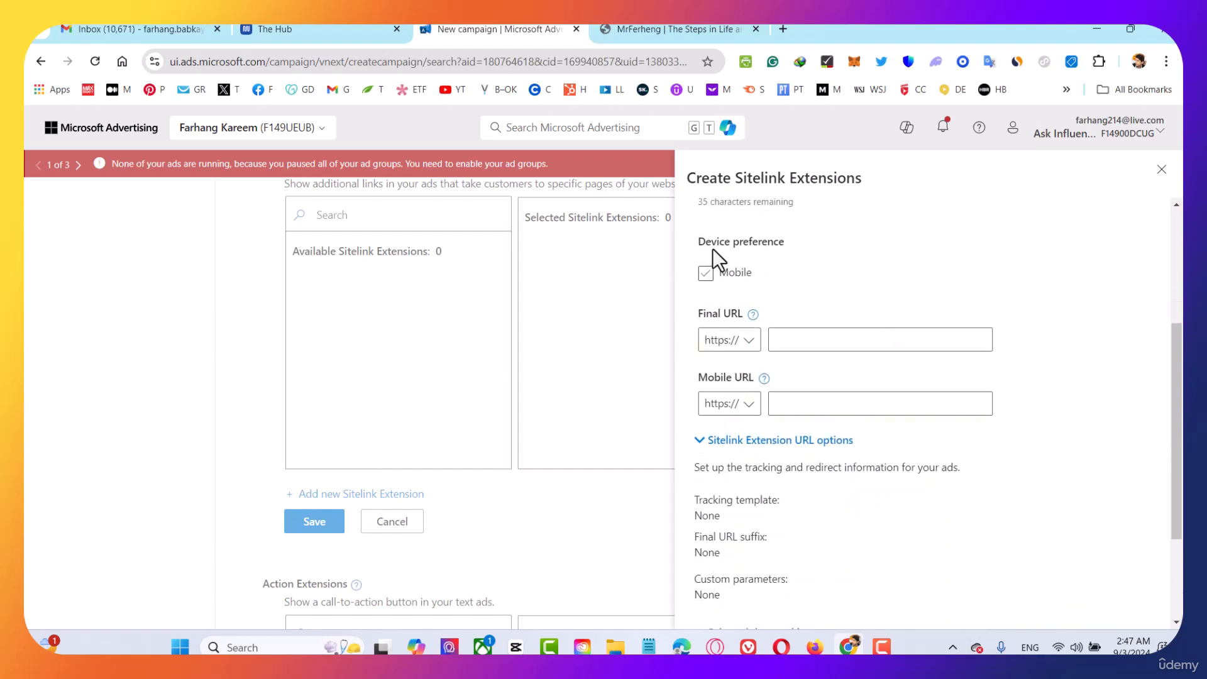
left_click(753, 280)
Set the sitelink's final URL to the website's blog page address, mrferheng.com/blog-2/
left_click(806, 345)
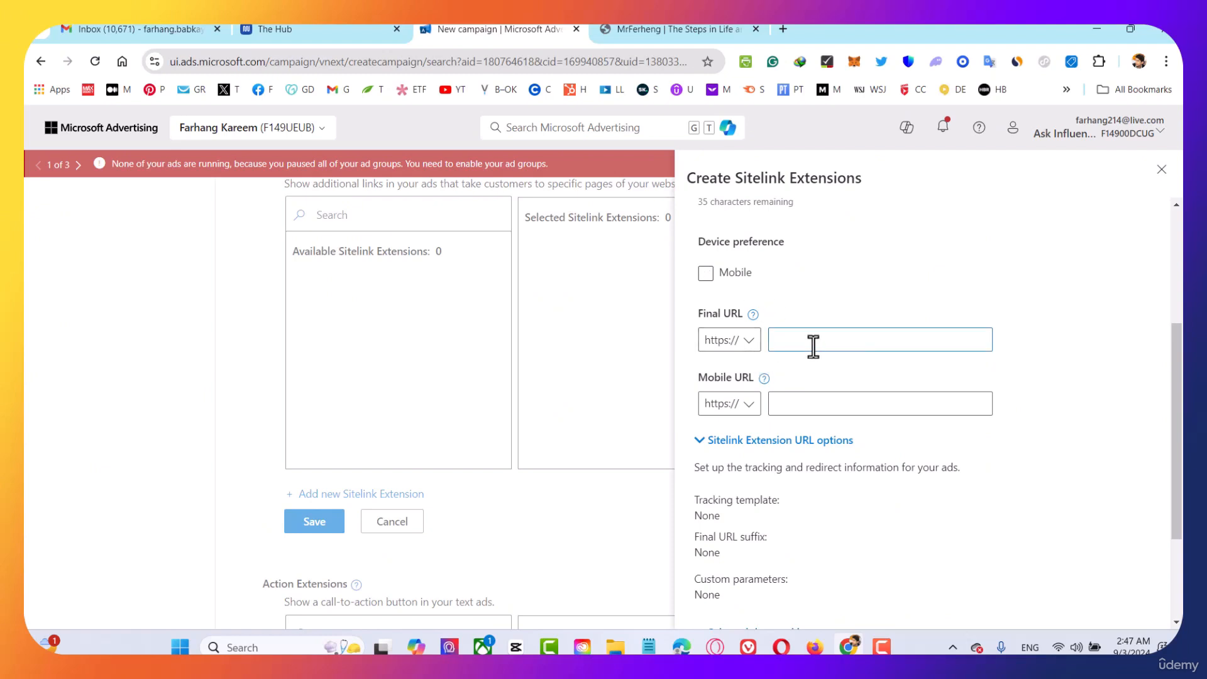
left_click(673, 29)
left_click(204, 61)
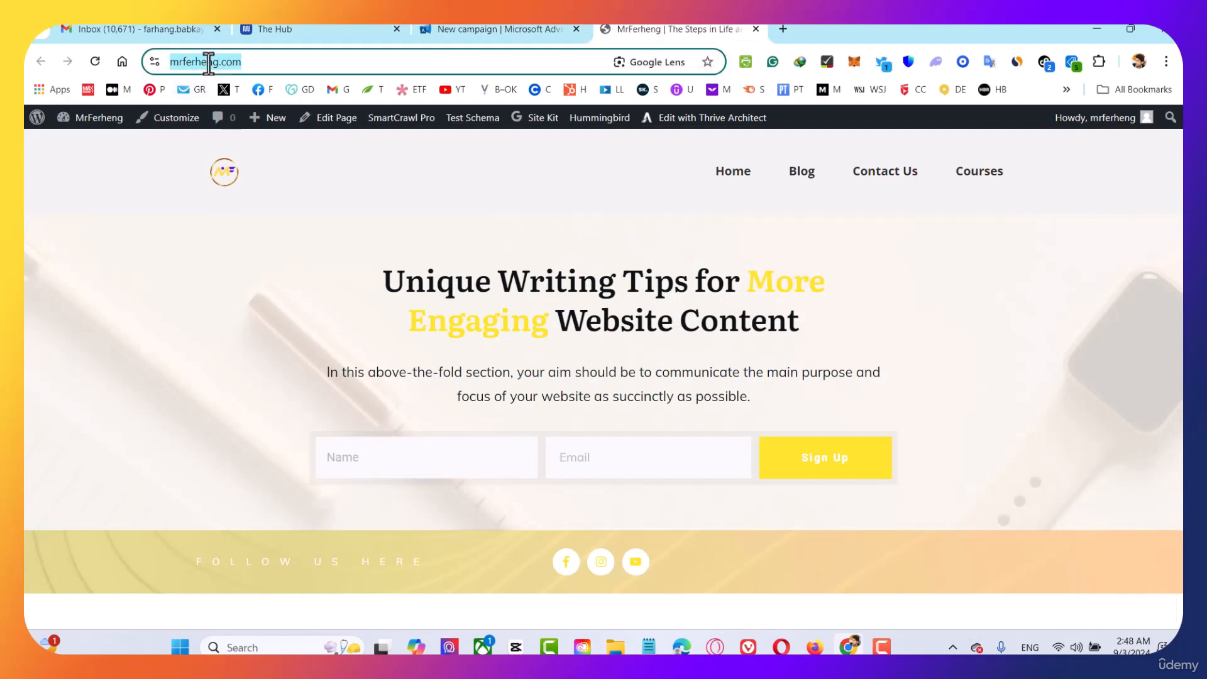
left_click(803, 175)
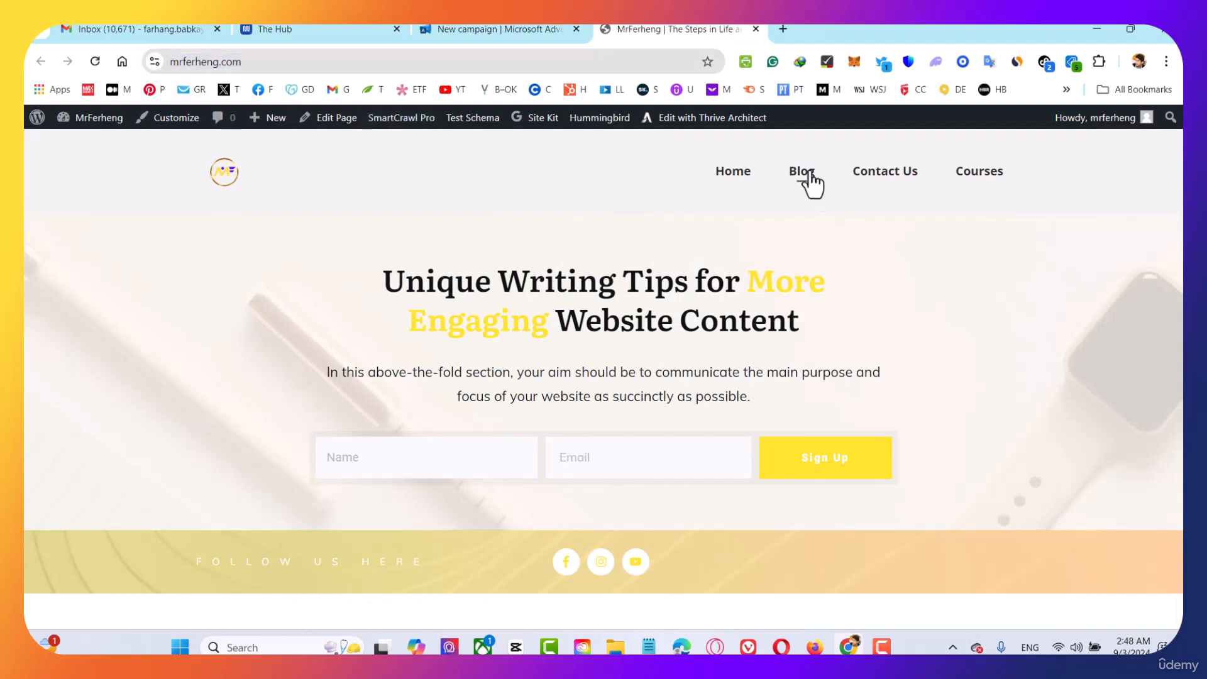
left_click(231, 63)
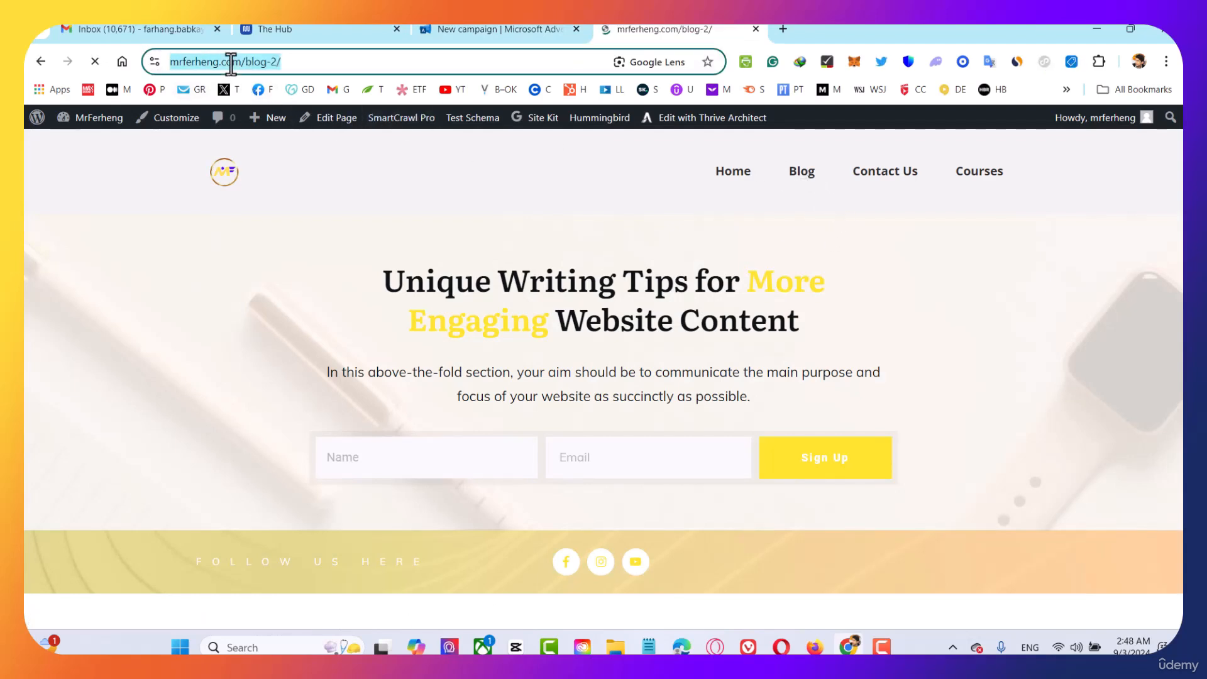
left_click(478, 31)
type("mrferheng.com/blog-2/")
Set the sitelink's mobile URL to mrferheng.com/blog-2/ and save the sitelink extension
left_click(807, 405)
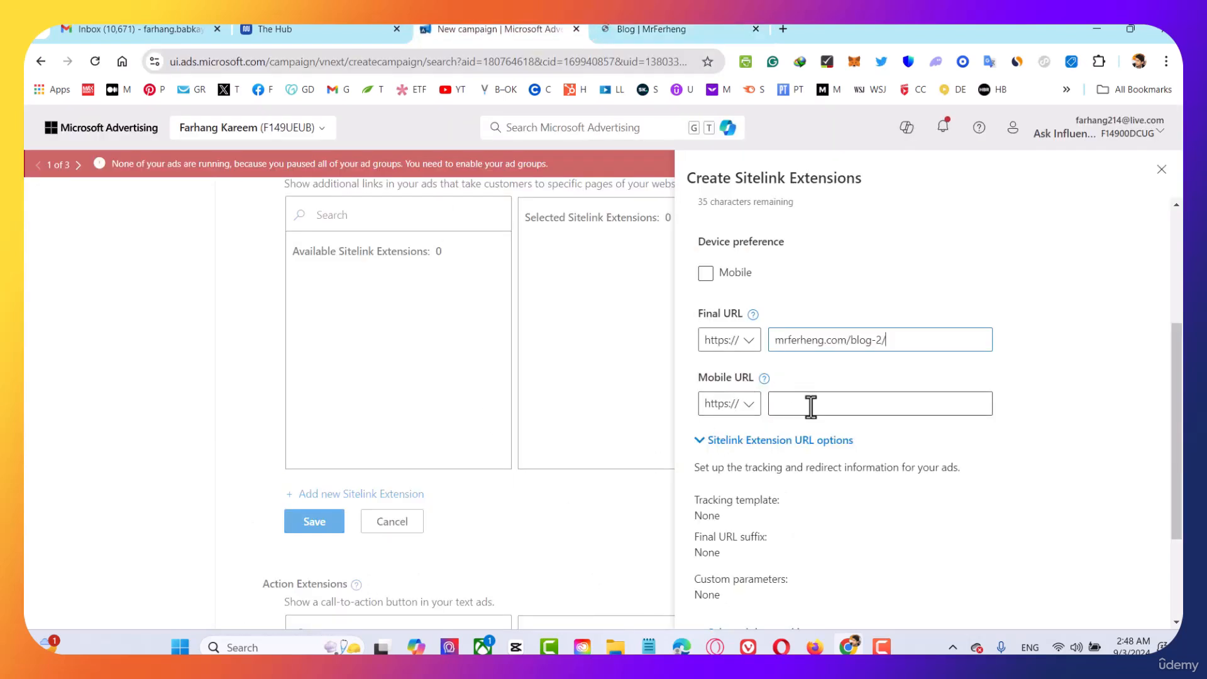
type("mrferheng.com/blog-2/")
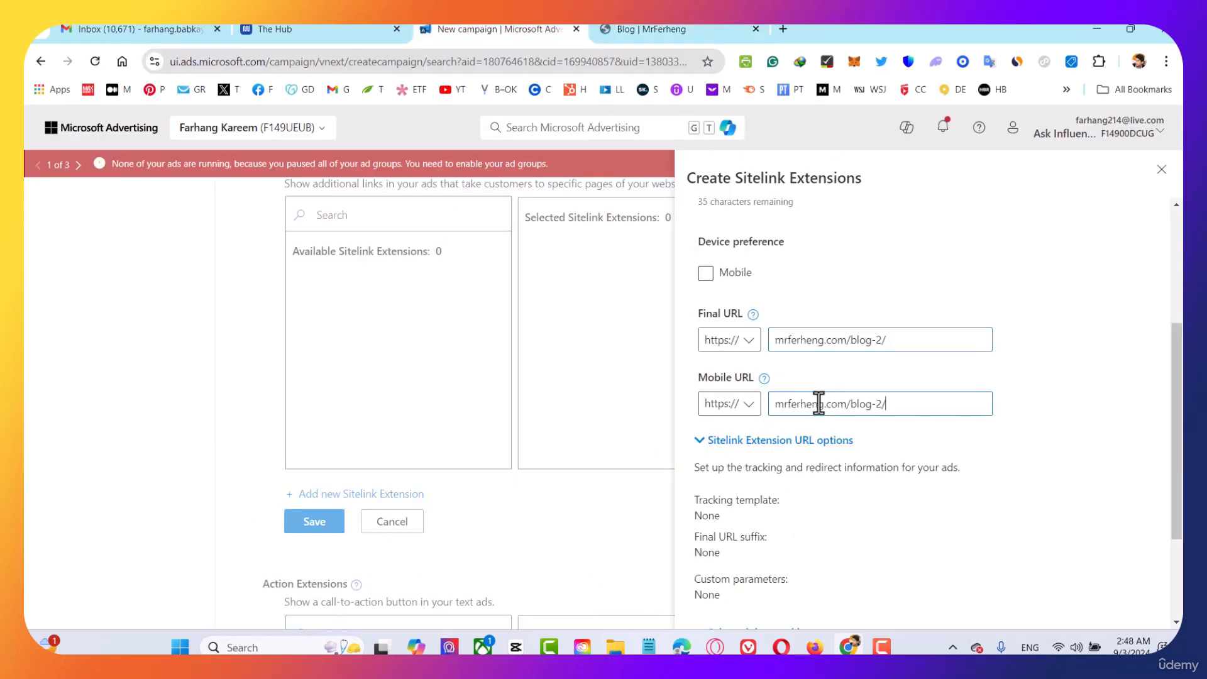
scroll(1000, 439, "down", 2)
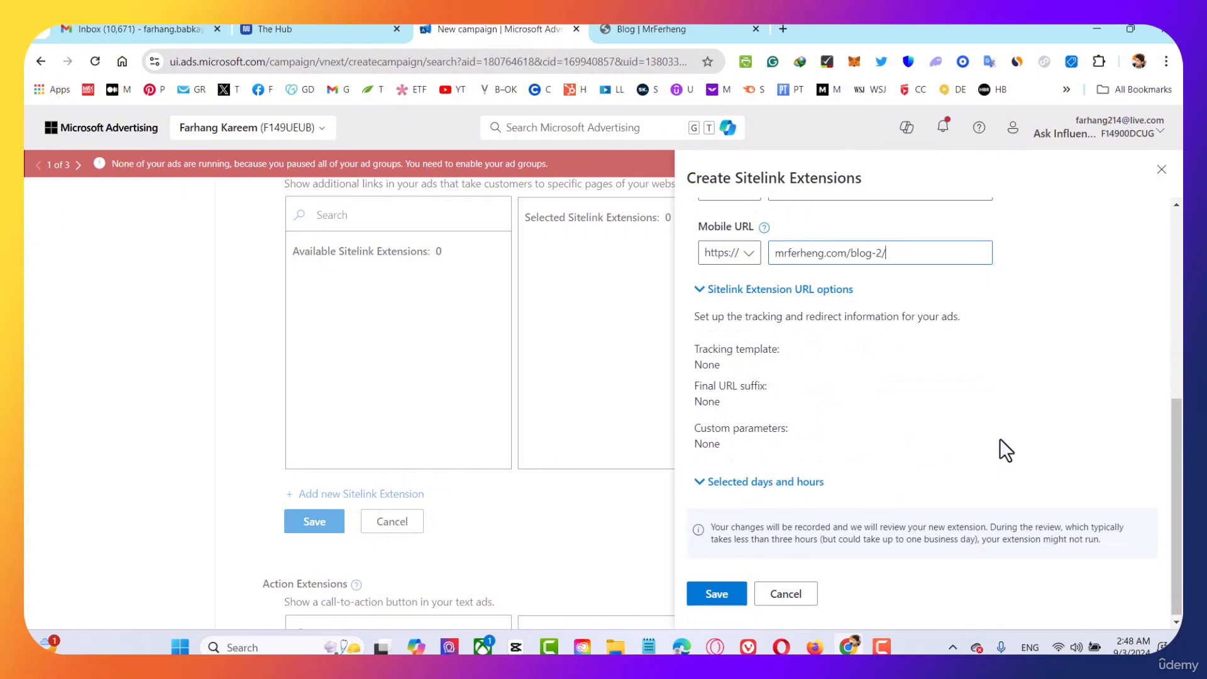
left_click(717, 594)
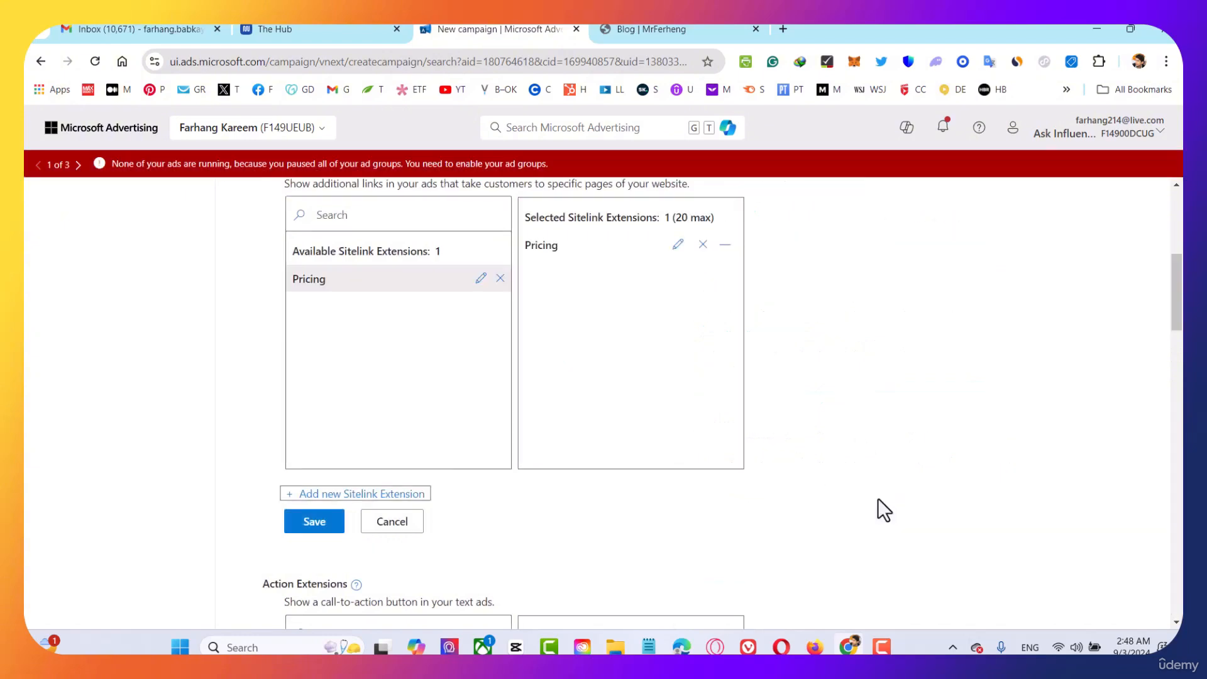
scroll(786, 355, "up", 2)
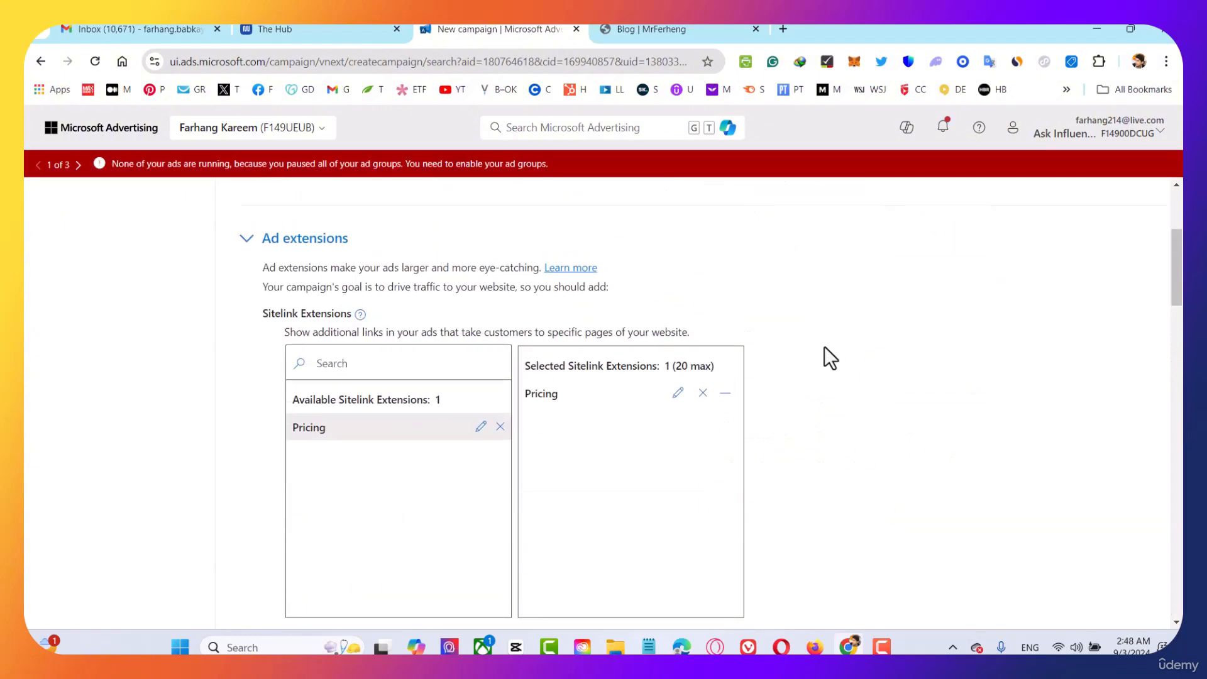
scroll(647, 405, "down", 3)
left_click(434, 416)
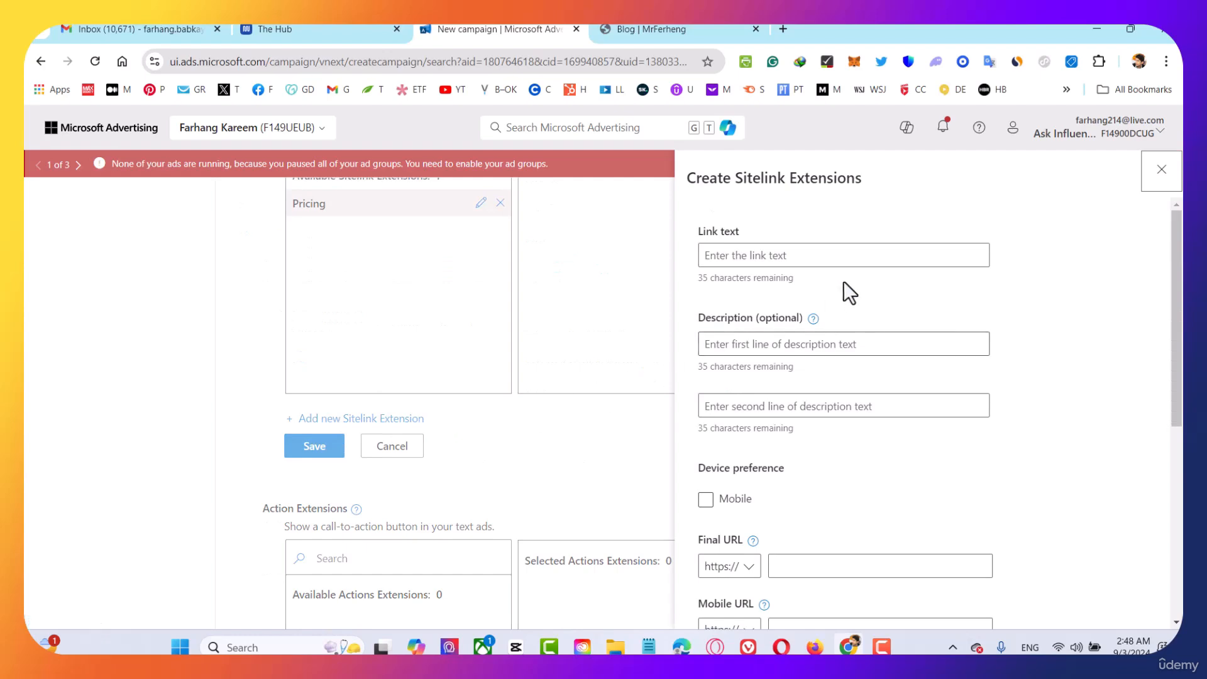
scroll(847, 283, "down", 5)
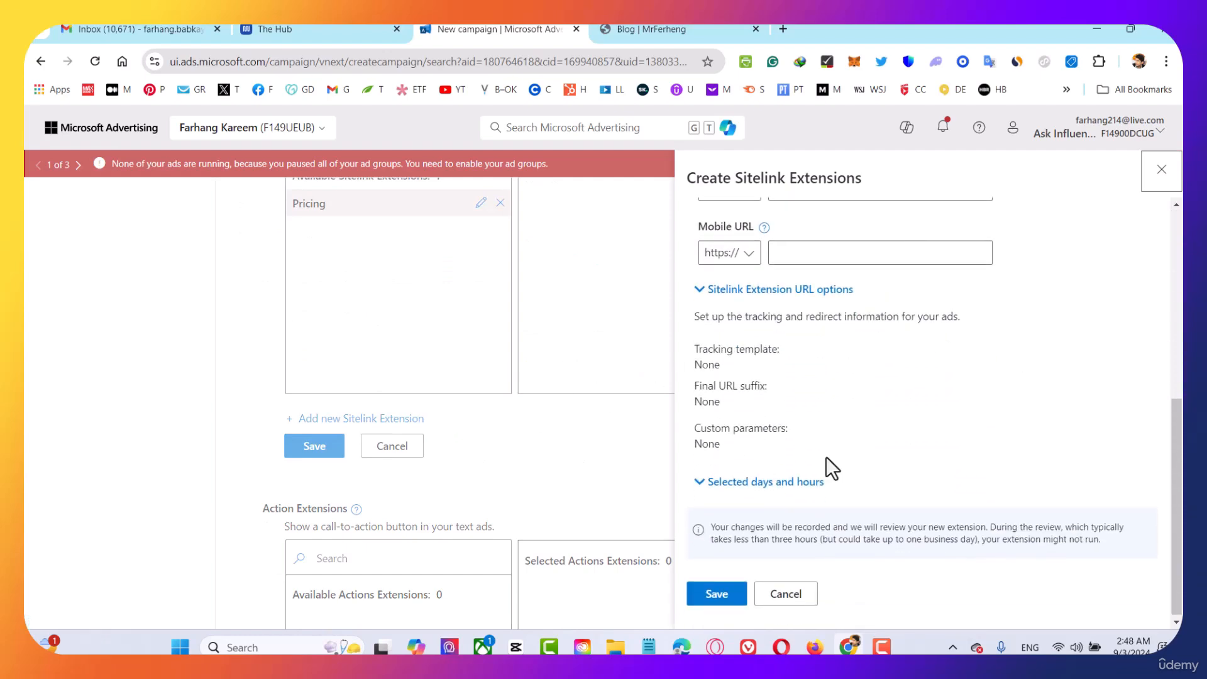
scroll(826, 457, "up", 5)
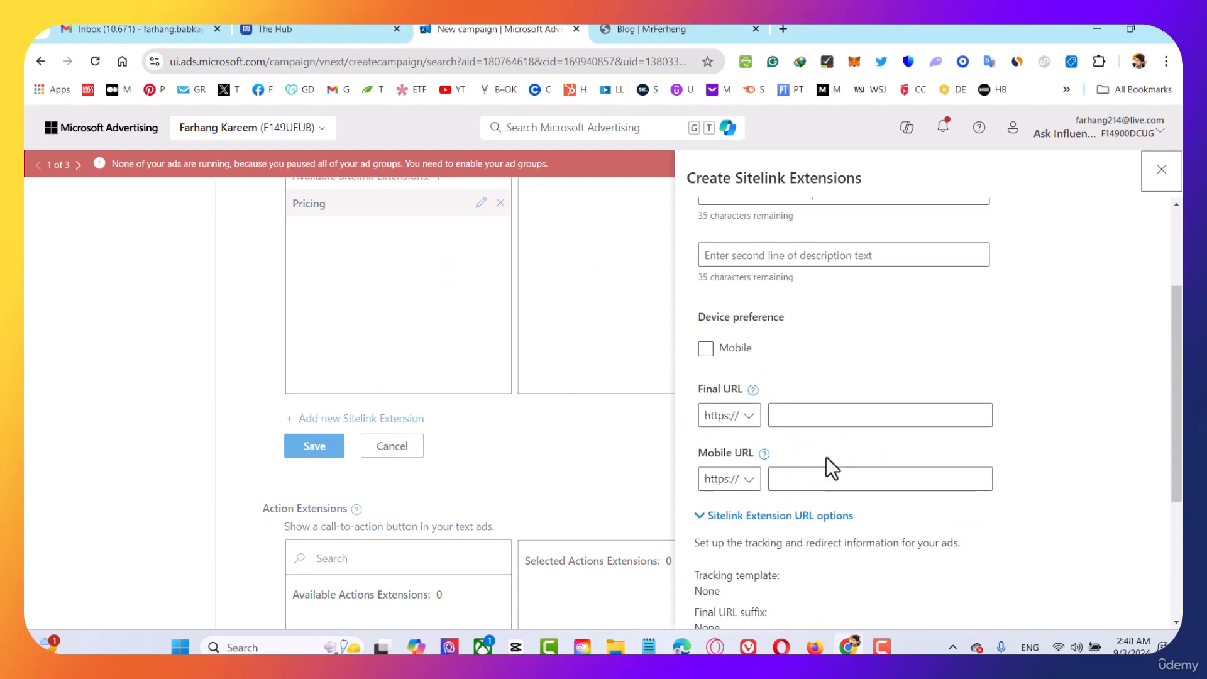
left_click(597, 494)
Start a responsive search ad for the Aflora Group ad group with afloragroup.com as its final URL
scroll(829, 389, "up", 6)
left_click(469, 384)
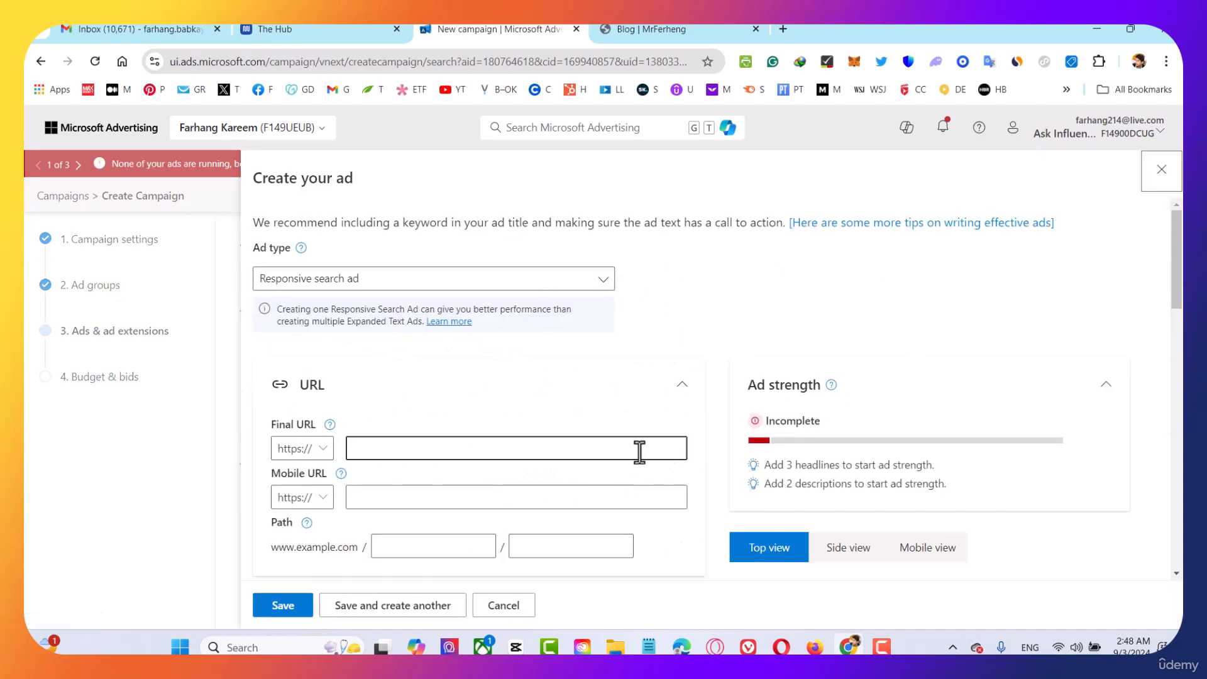
left_click(377, 377)
type("mrferheng.com/blog-2/")
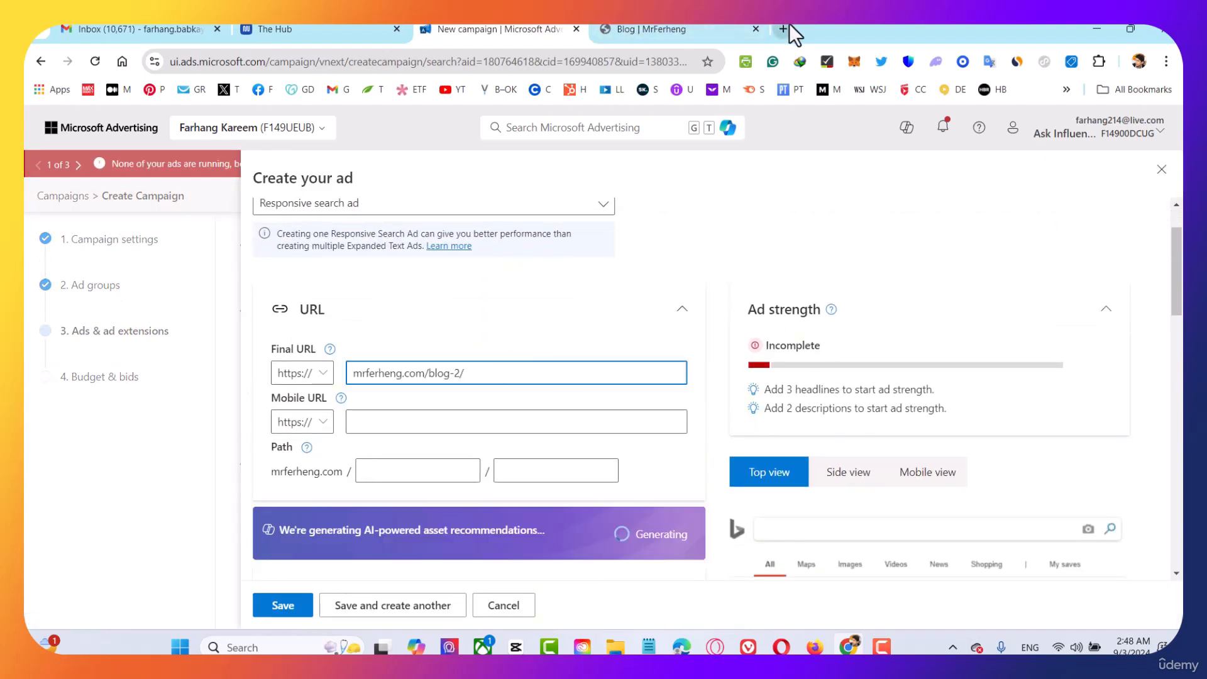
left_click(660, 29)
left_click(520, 30)
left_click_drag(507, 382, 350, 384)
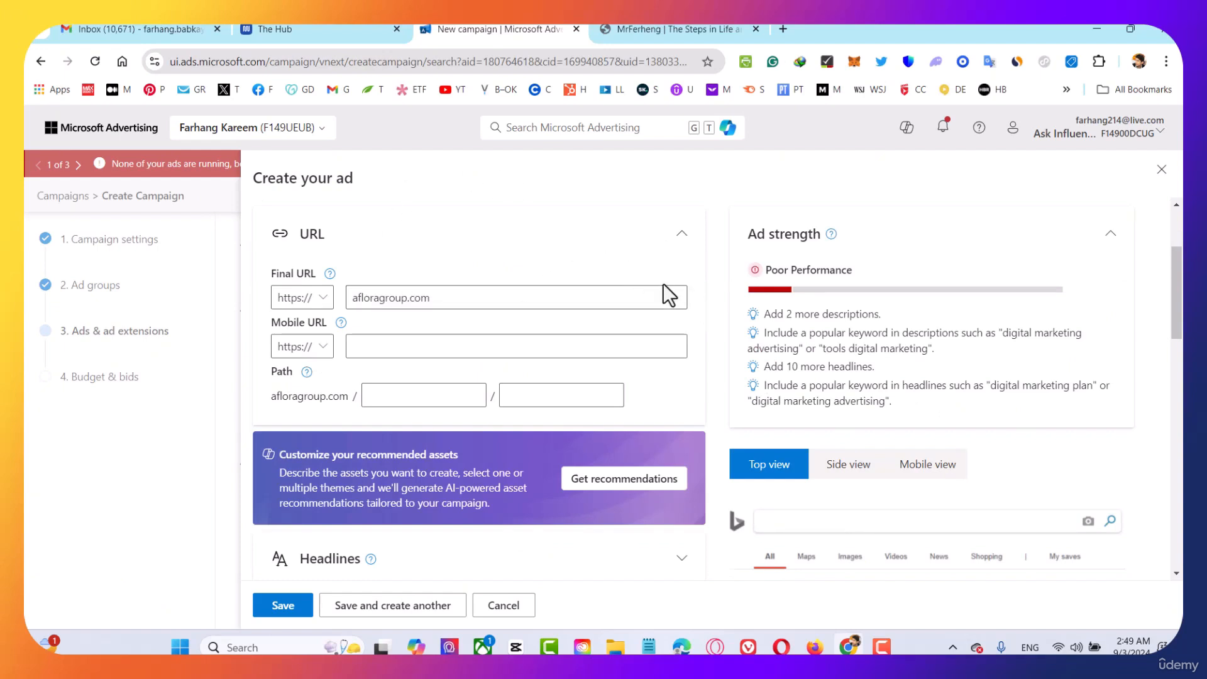
Generate asset recommendations for the ad from the description Digital Advertising and apply the Effective advertising theme
scroll(665, 284, "down", 3)
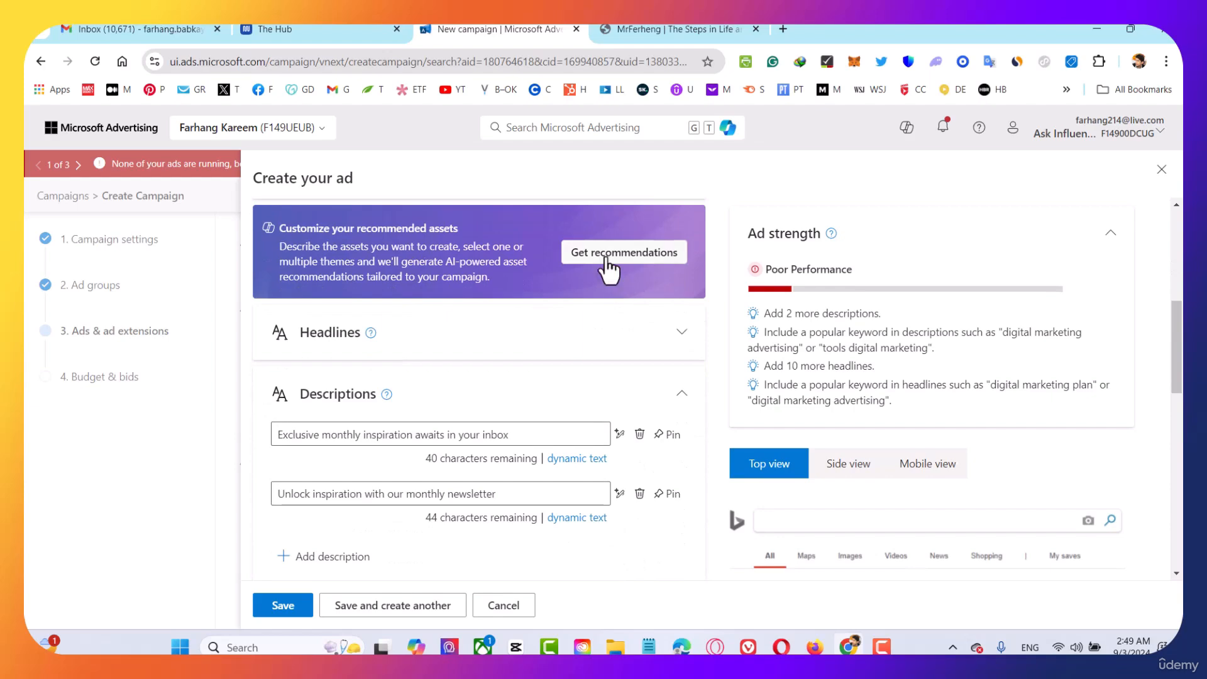
left_click(610, 258)
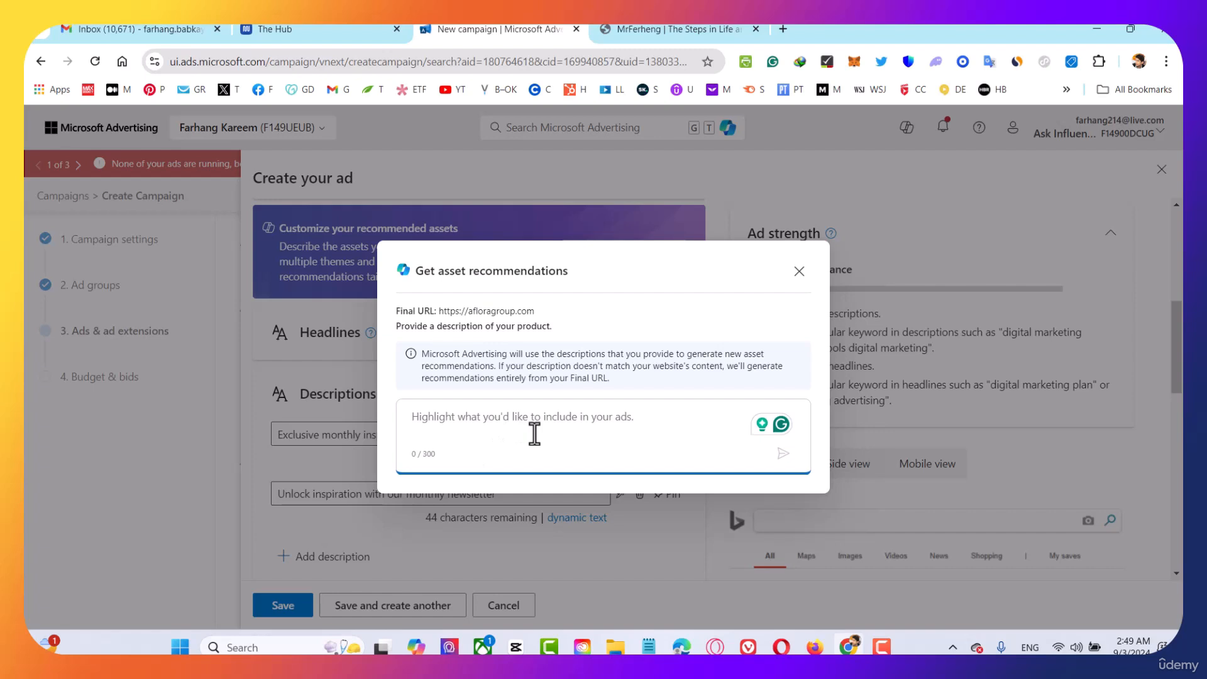
type("Digital ")
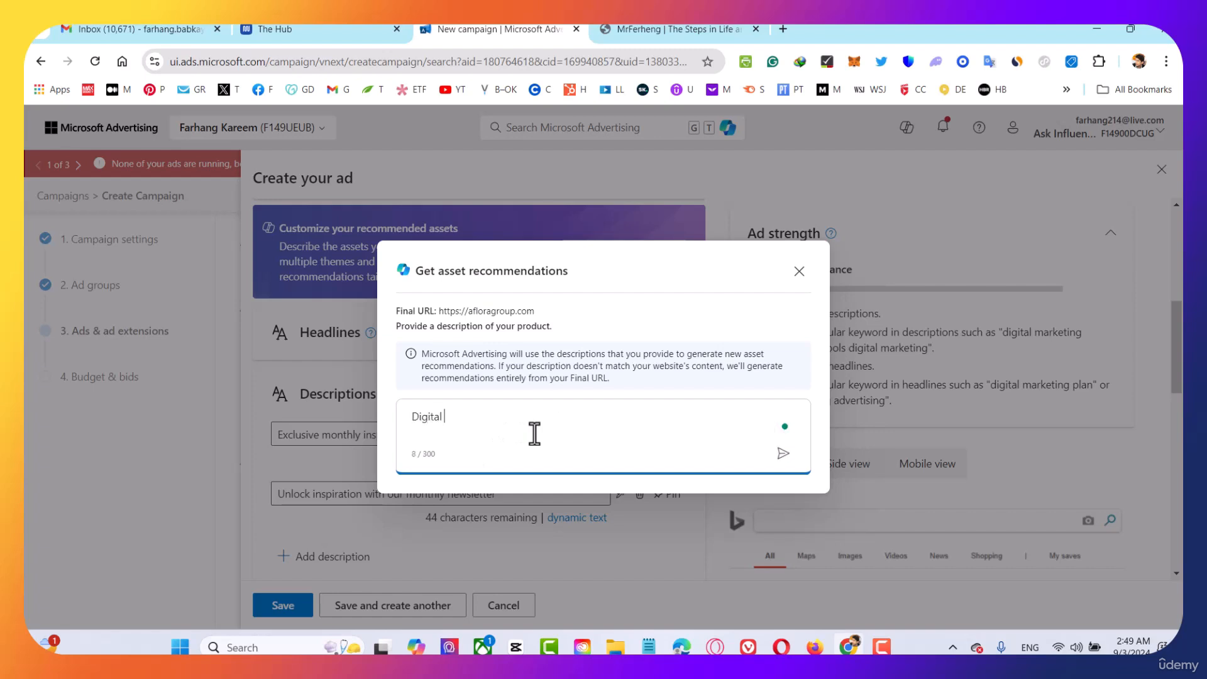
type("Advert")
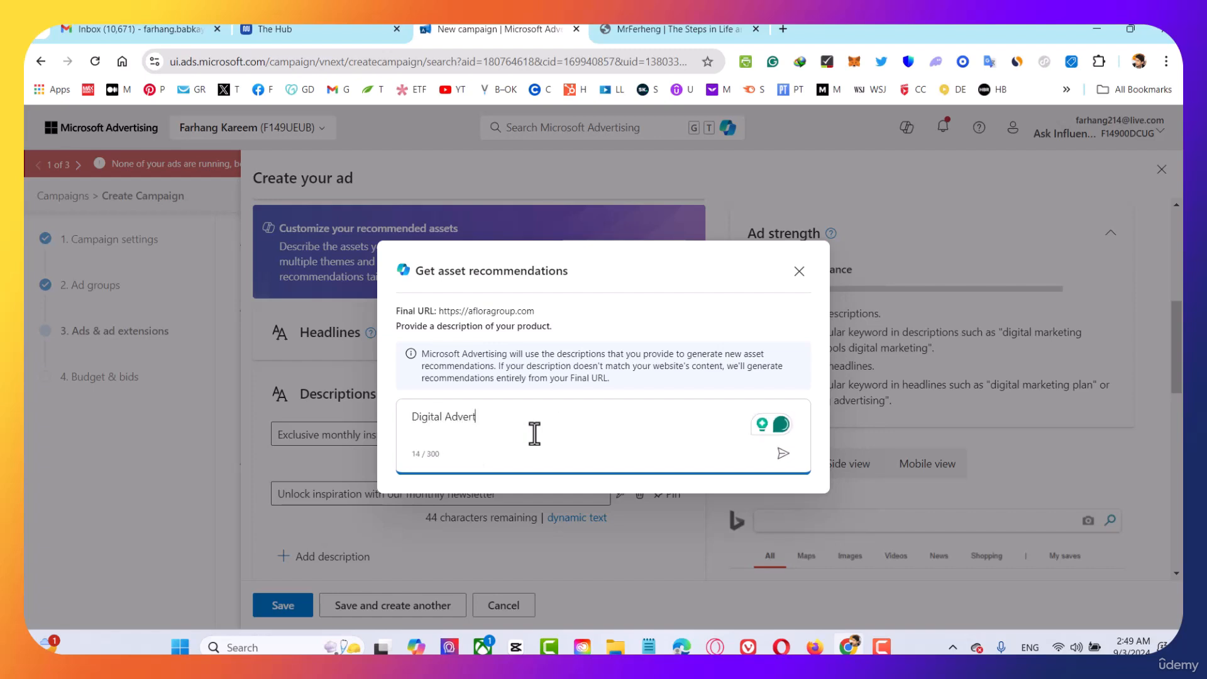
type("ising")
left_click(782, 453)
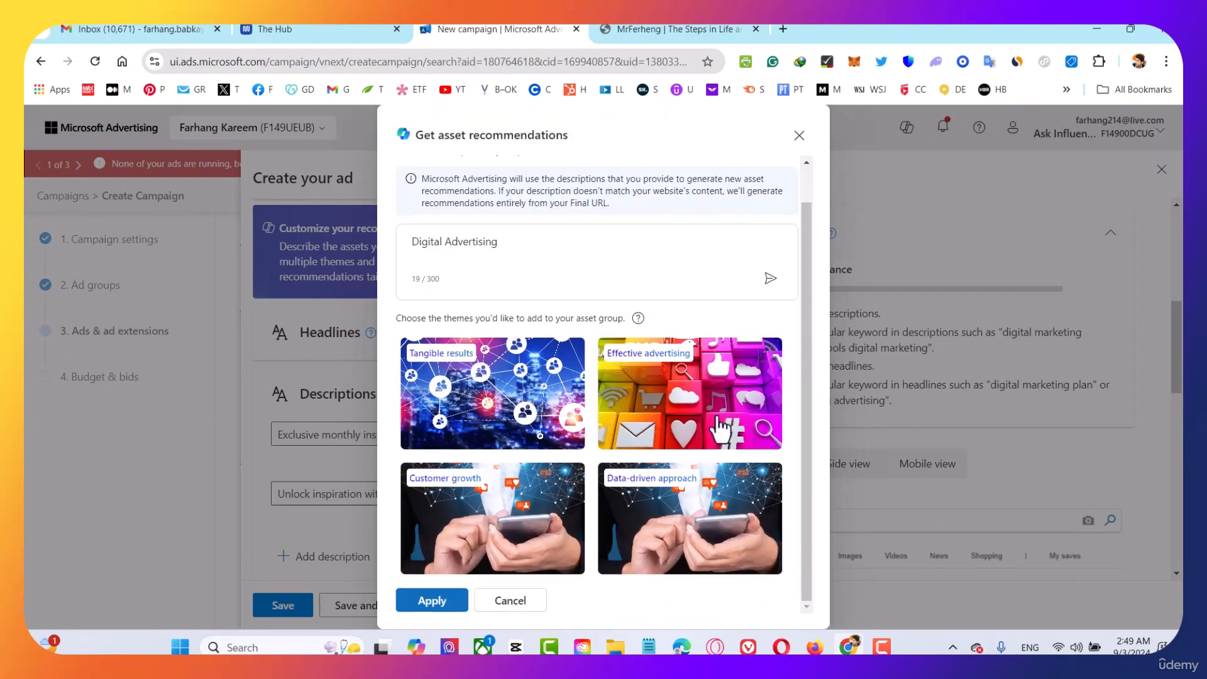
left_click(750, 372)
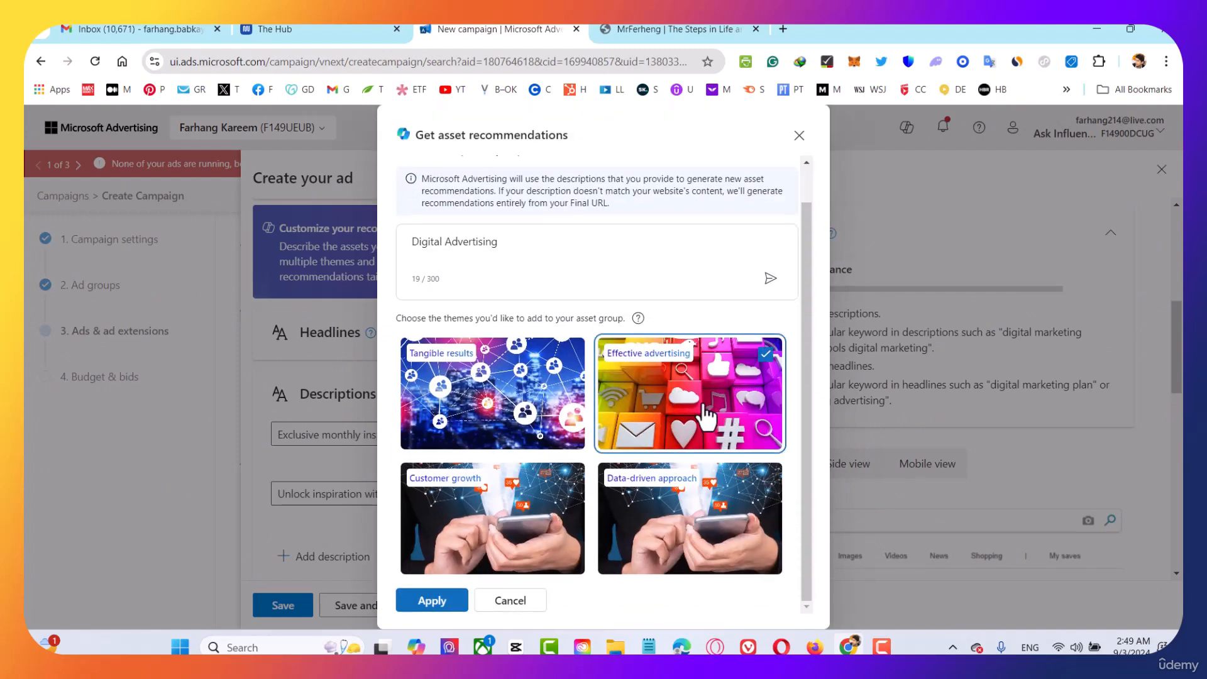
left_click(432, 600)
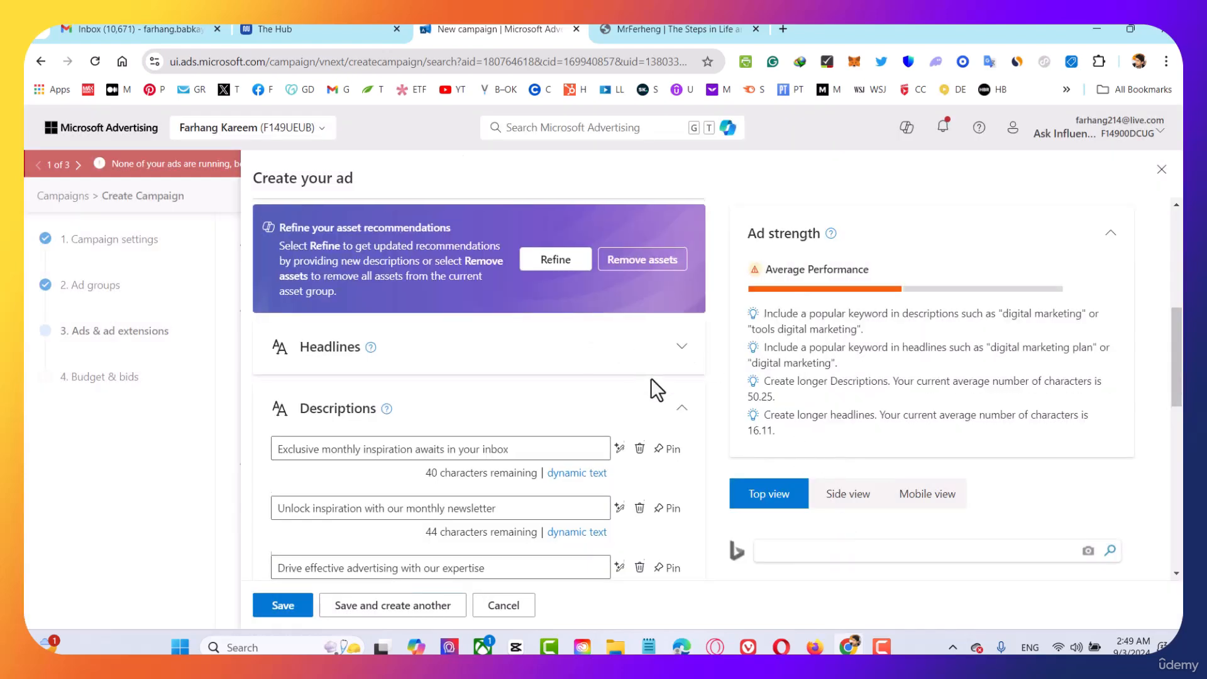
Review the ad's generated descriptions, then expand and examine its headlines
scroll(691, 364, "down", 2)
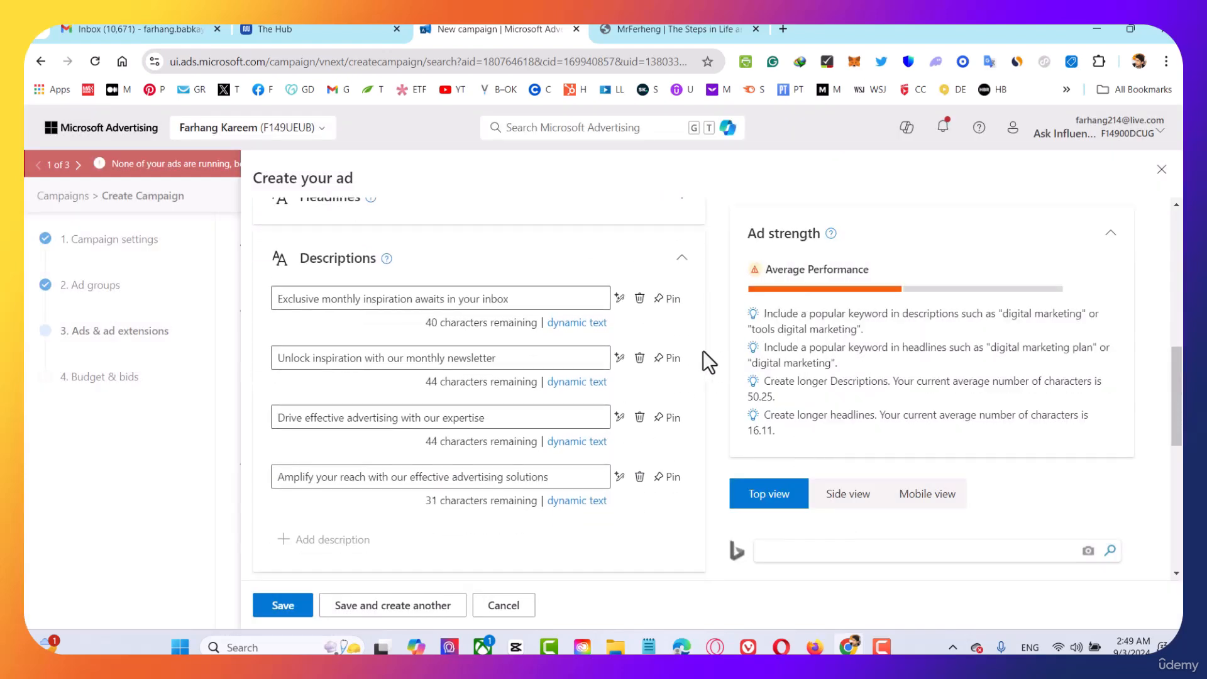
scroll(707, 361, "up", 2)
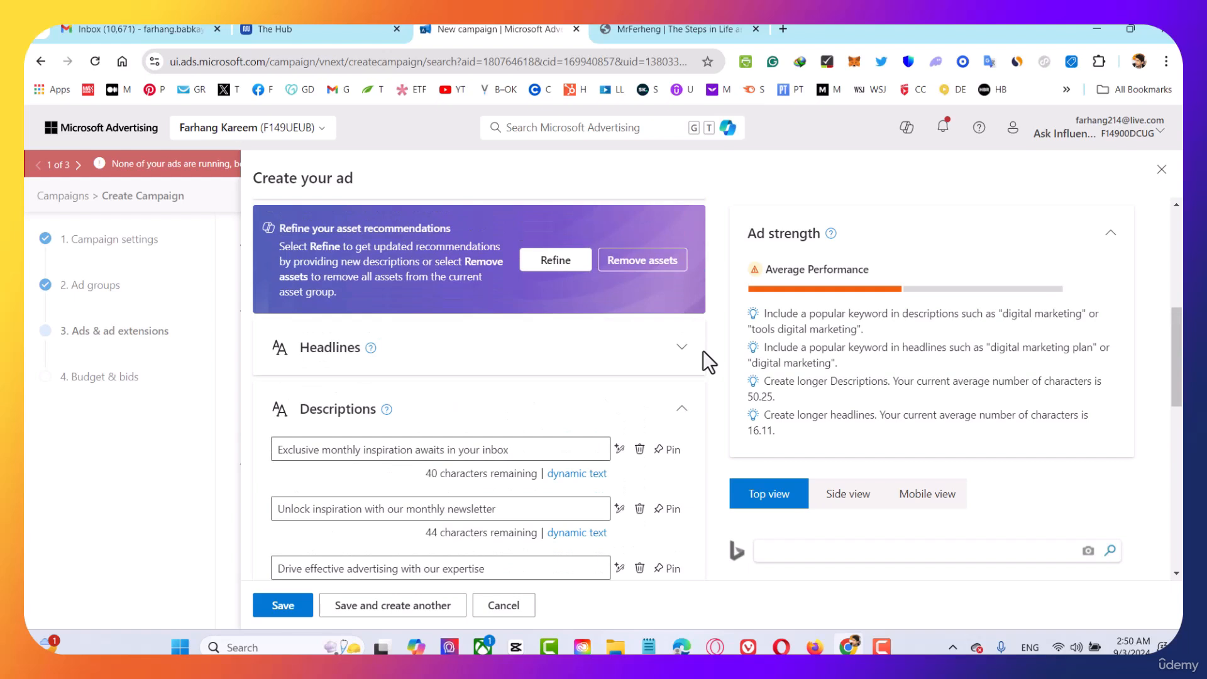
left_click(693, 349)
scroll(568, 337, "down", 1)
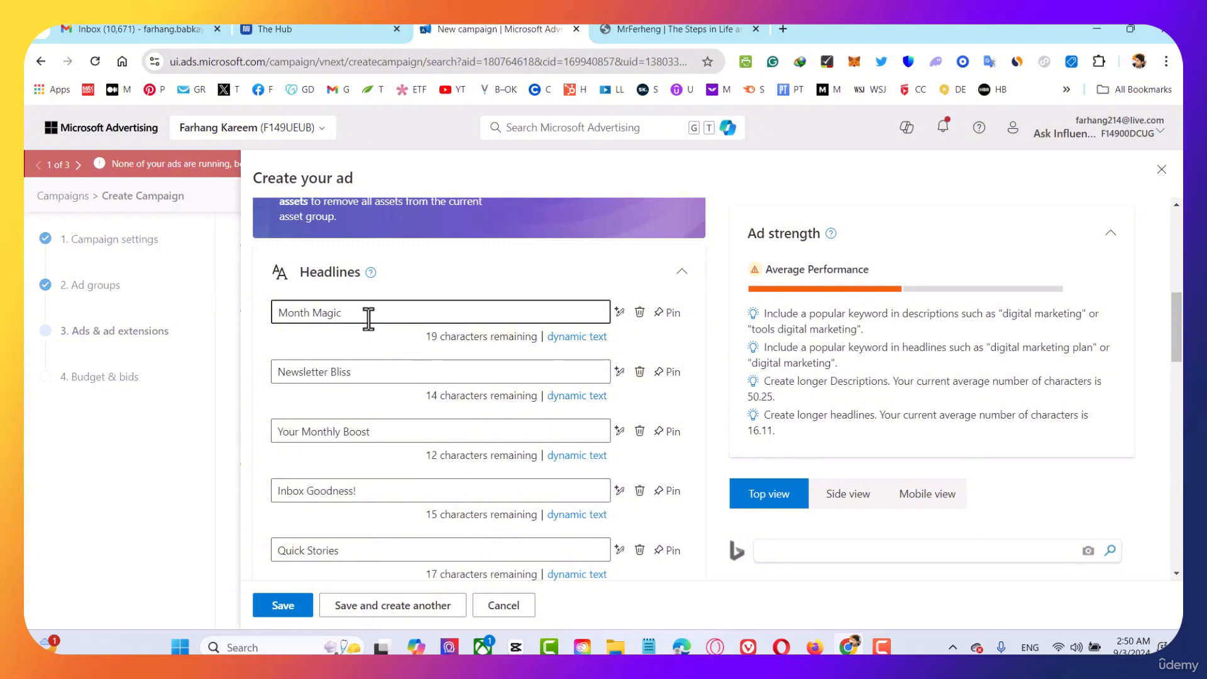
Look through the ad's generated headlines and their pinning controls
left_click_drag(367, 317, 276, 314)
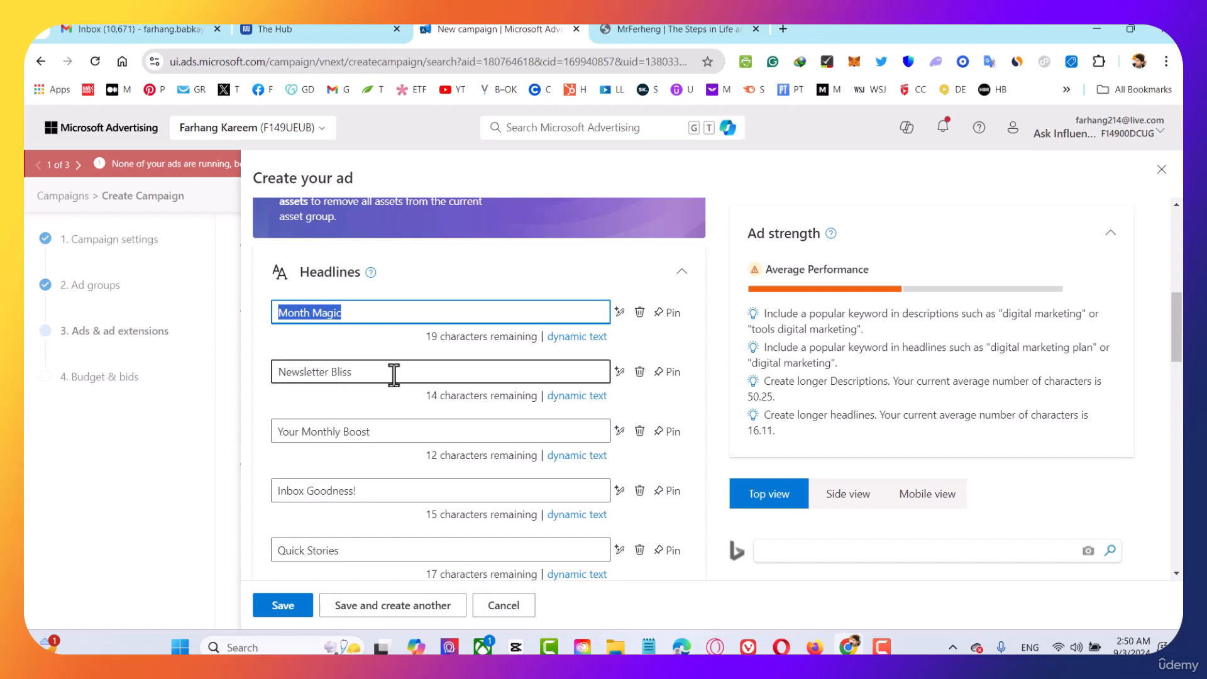
scroll(394, 374, "down", 1)
scroll(399, 372, "down", 1)
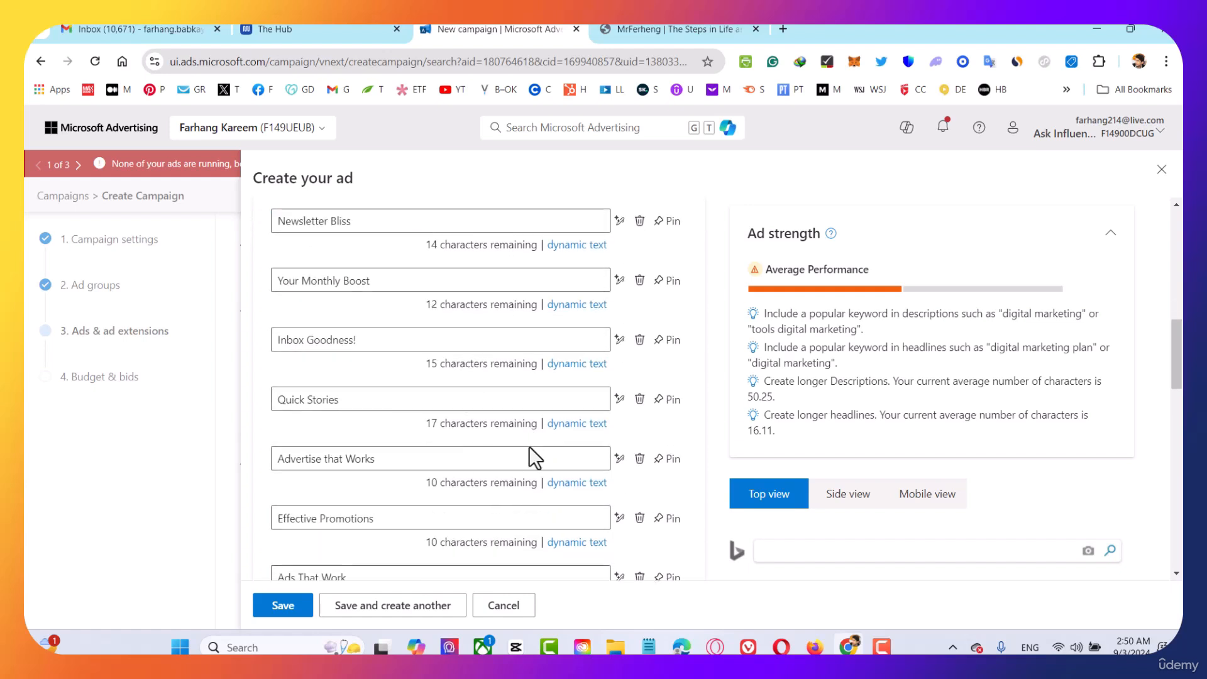
scroll(474, 431, "down", 2)
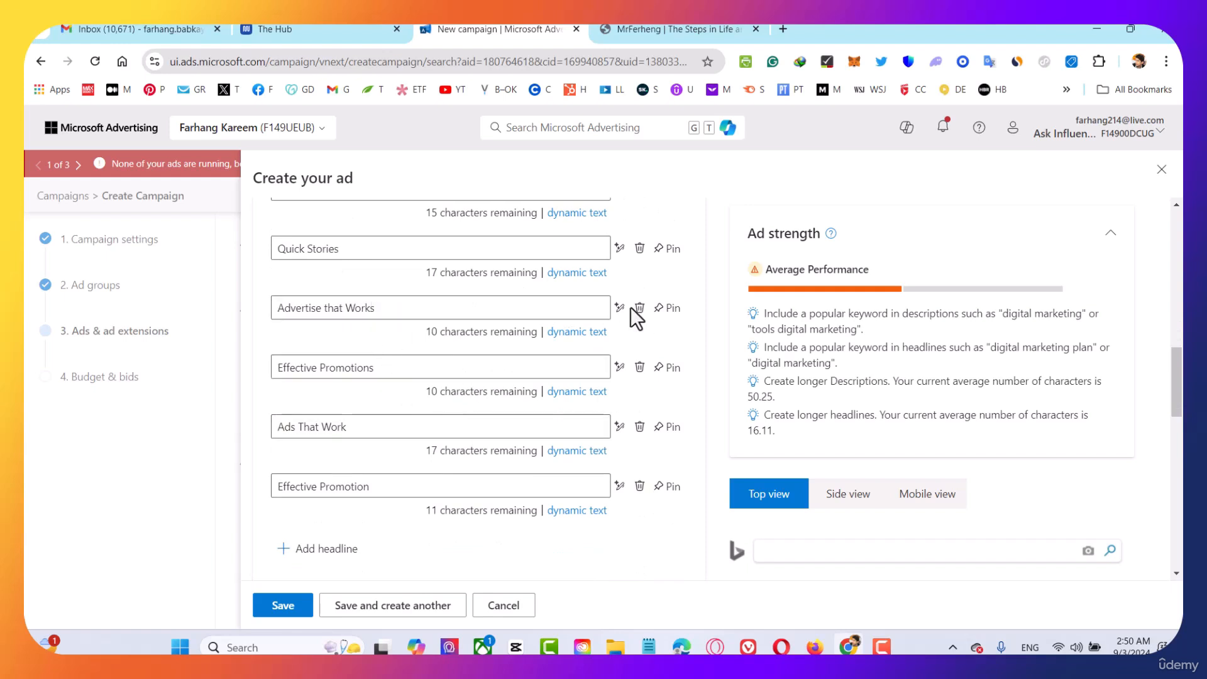
left_click(665, 313)
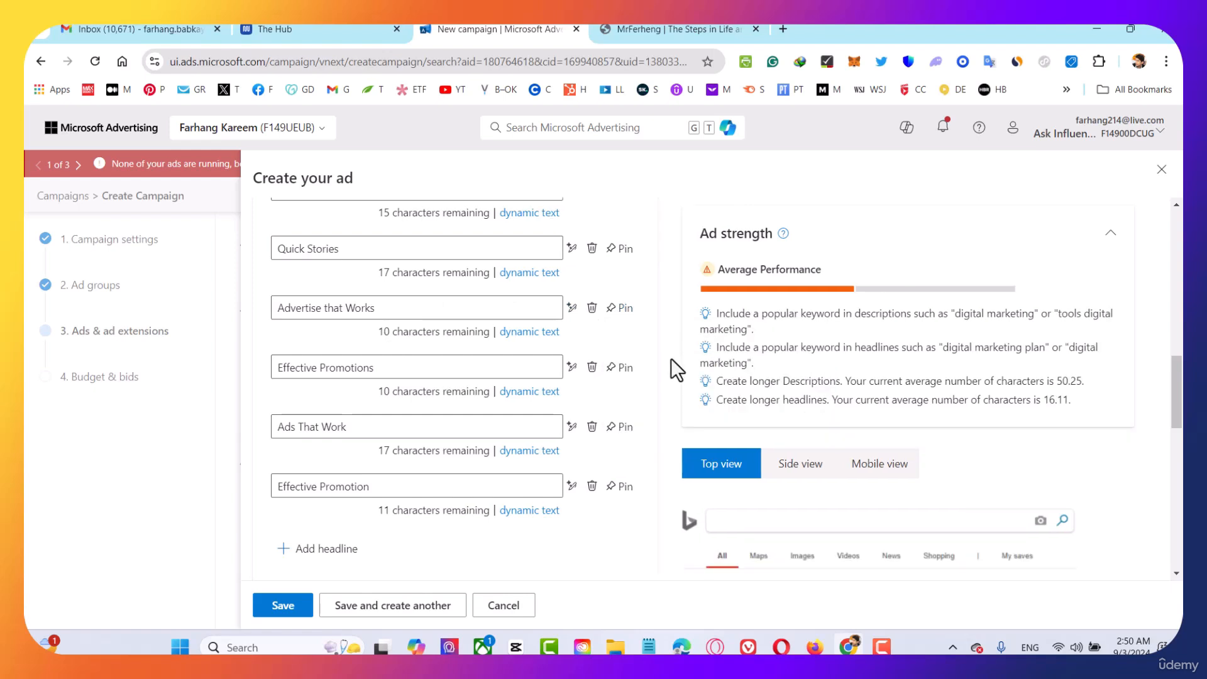
scroll(641, 337, "up", 4)
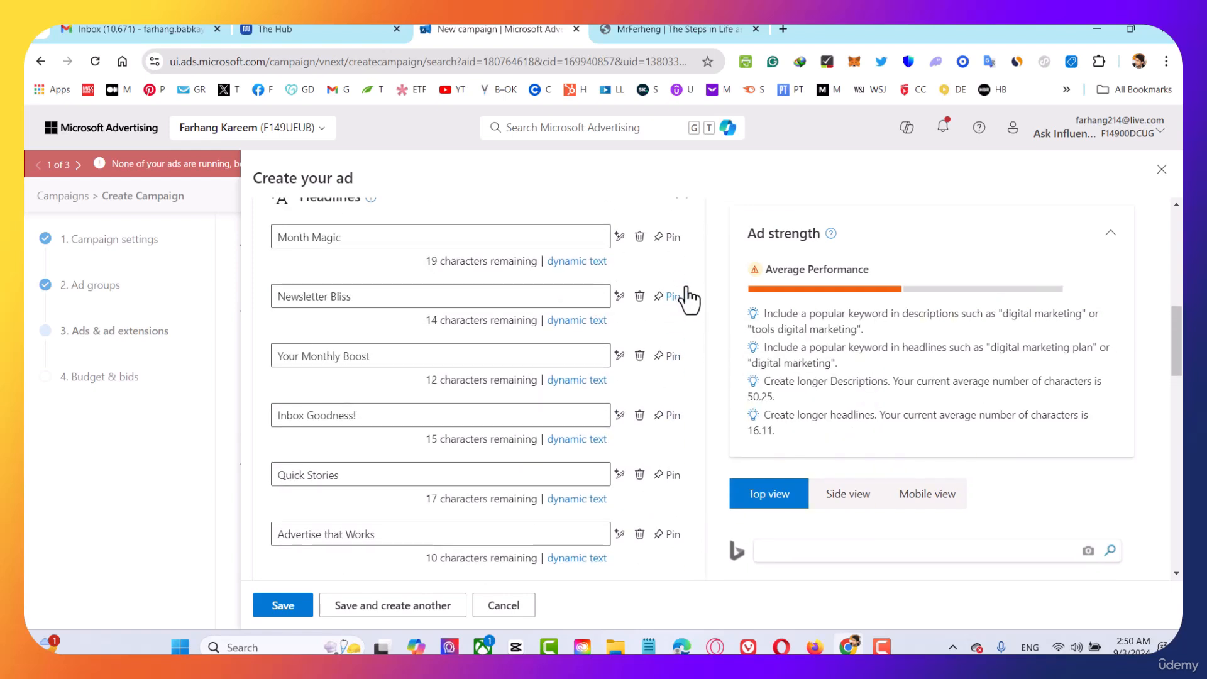
scroll(673, 468, "down", 2)
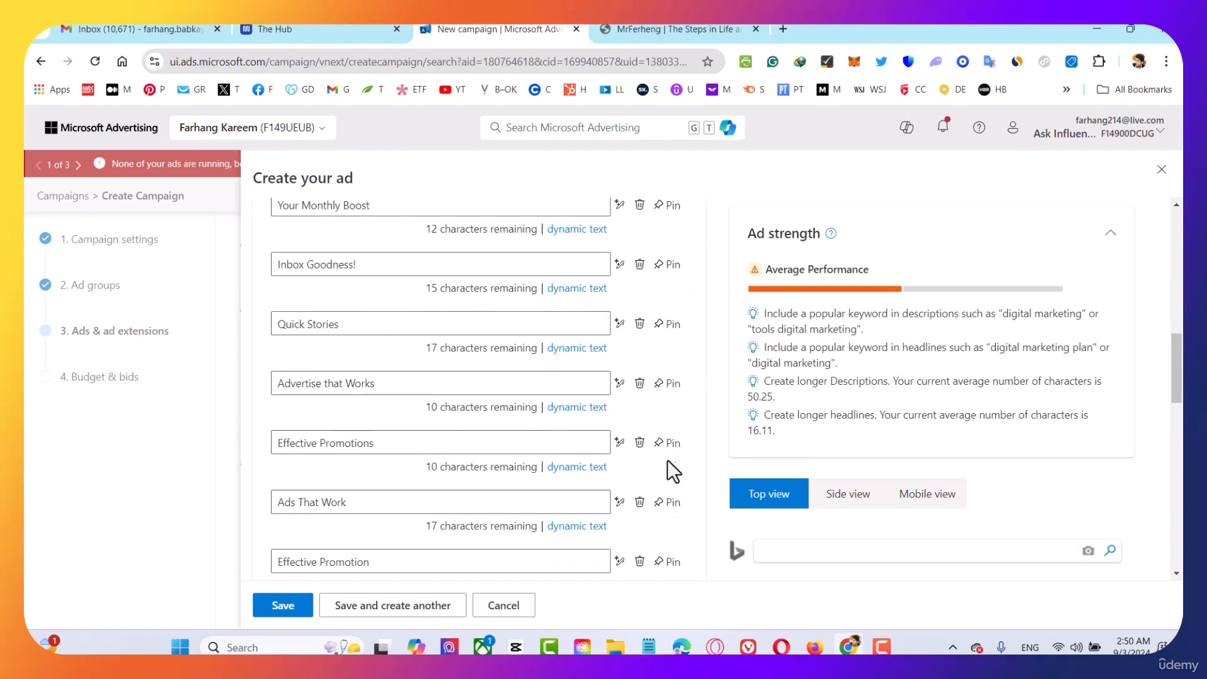
Pin the headline "Advertise that Works" to position 1, "Effective Promotions" to position 2 and "Ads That Work" to position 3
left_click(676, 390)
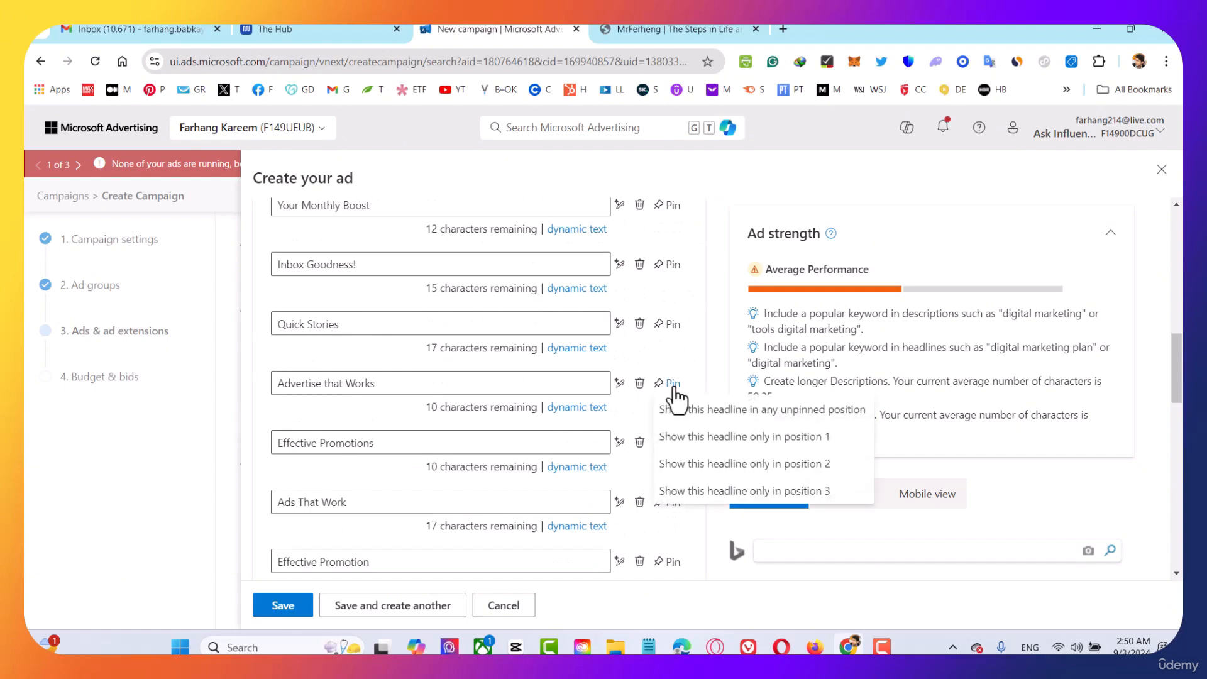
left_click(700, 438)
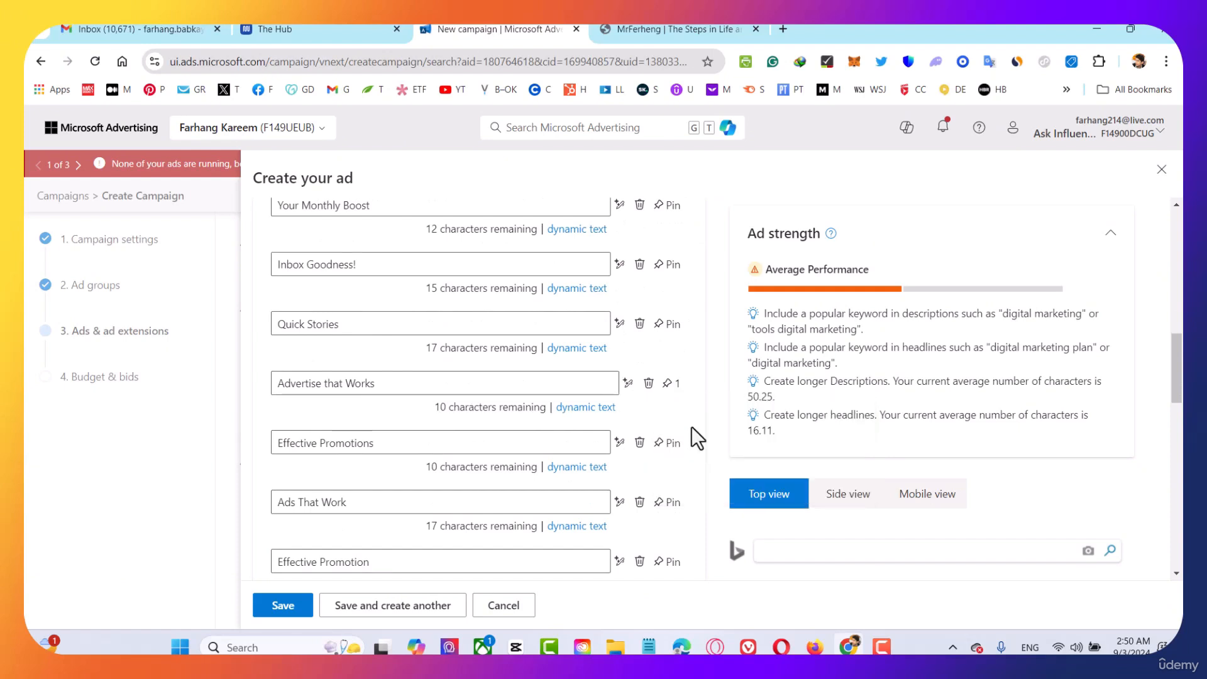
left_click(670, 442)
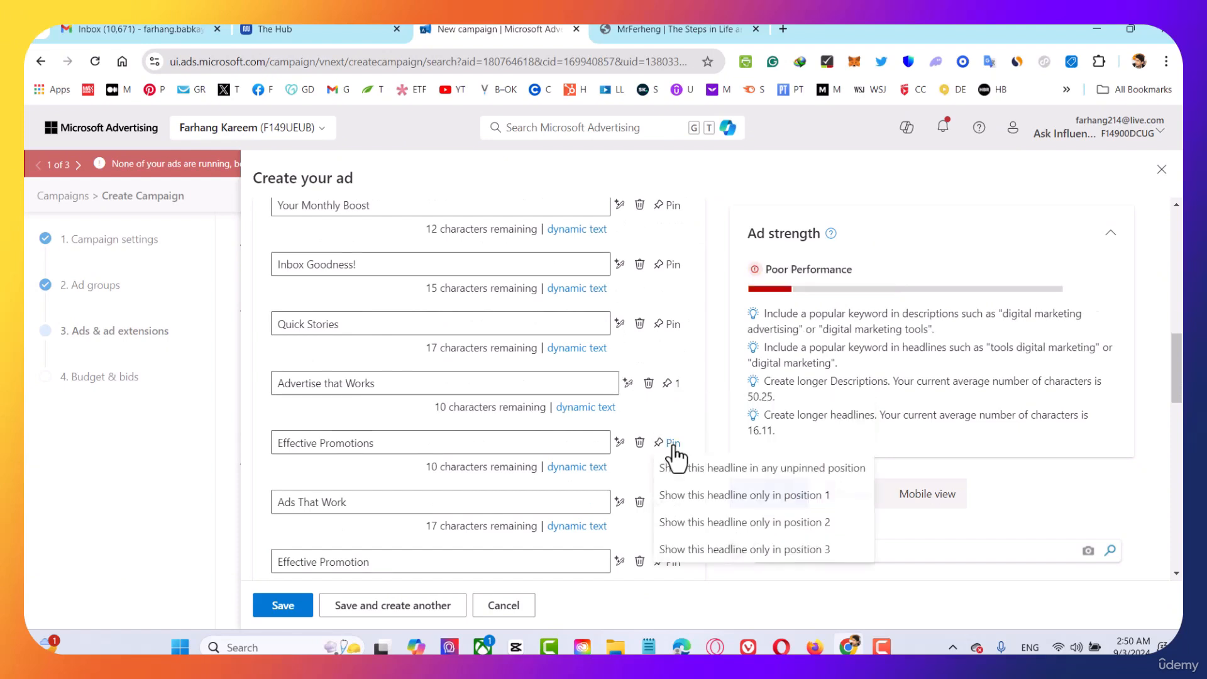
left_click(700, 527)
scroll(699, 434, "down", 1)
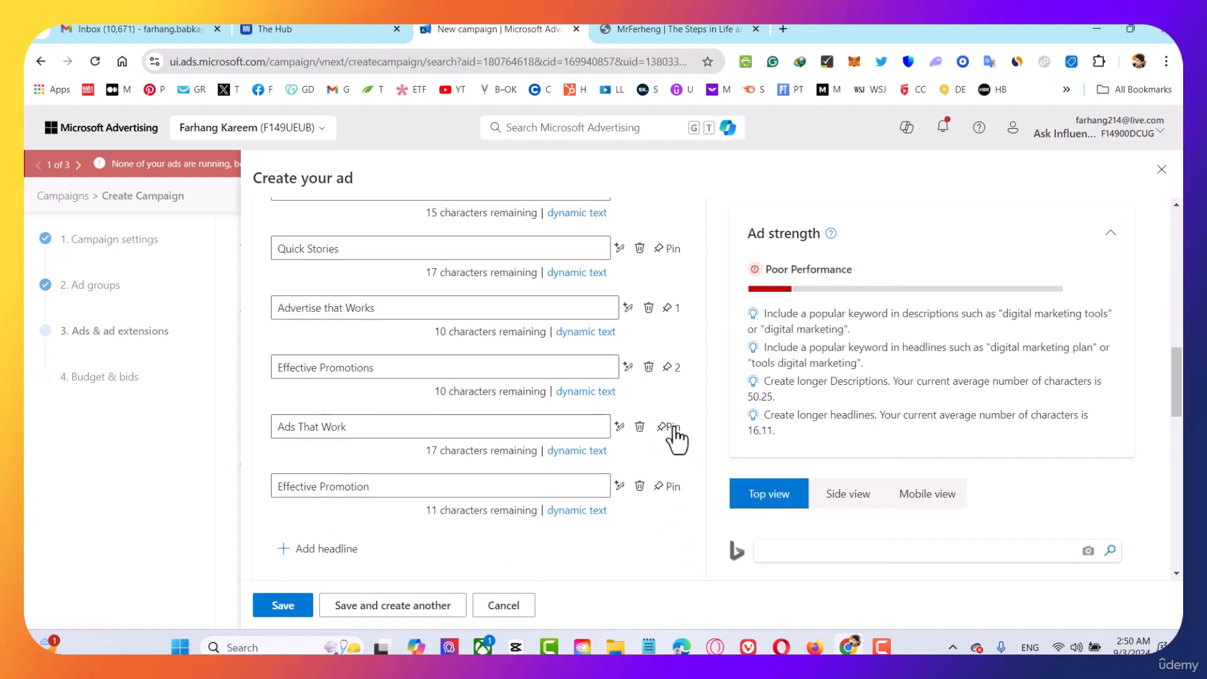
left_click(675, 433)
left_click(715, 534)
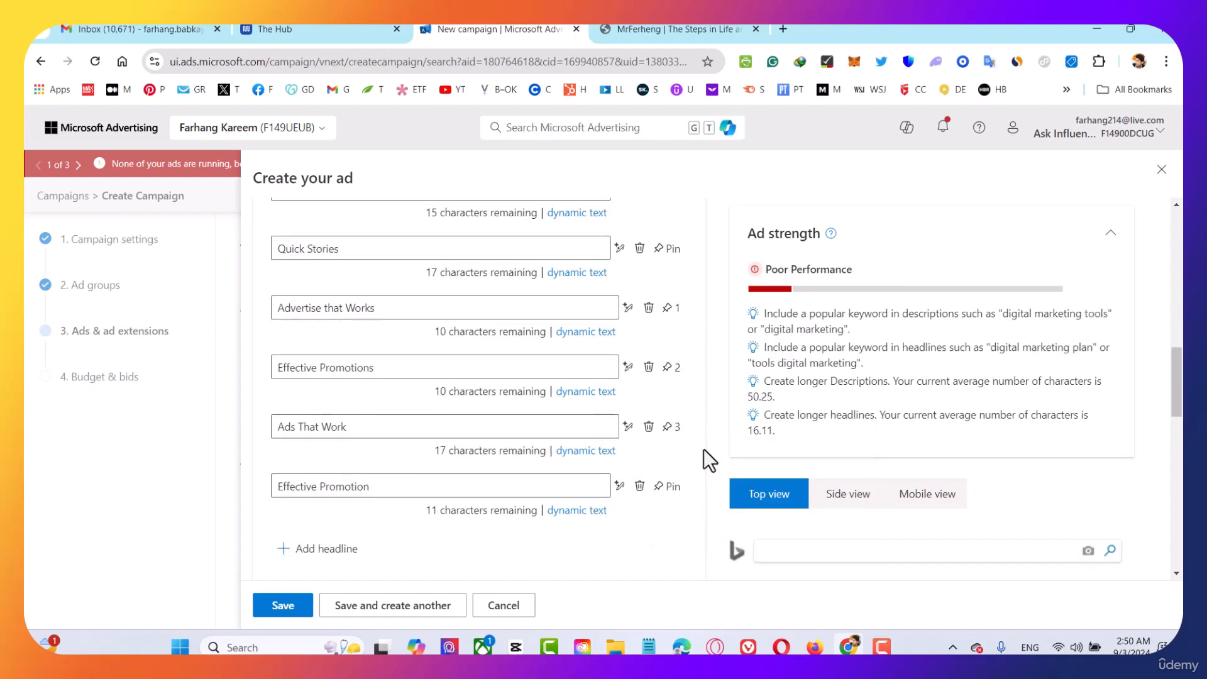
Review the full list of headlines with their pins, and the ad's descriptions
scroll(703, 448, "down", 1)
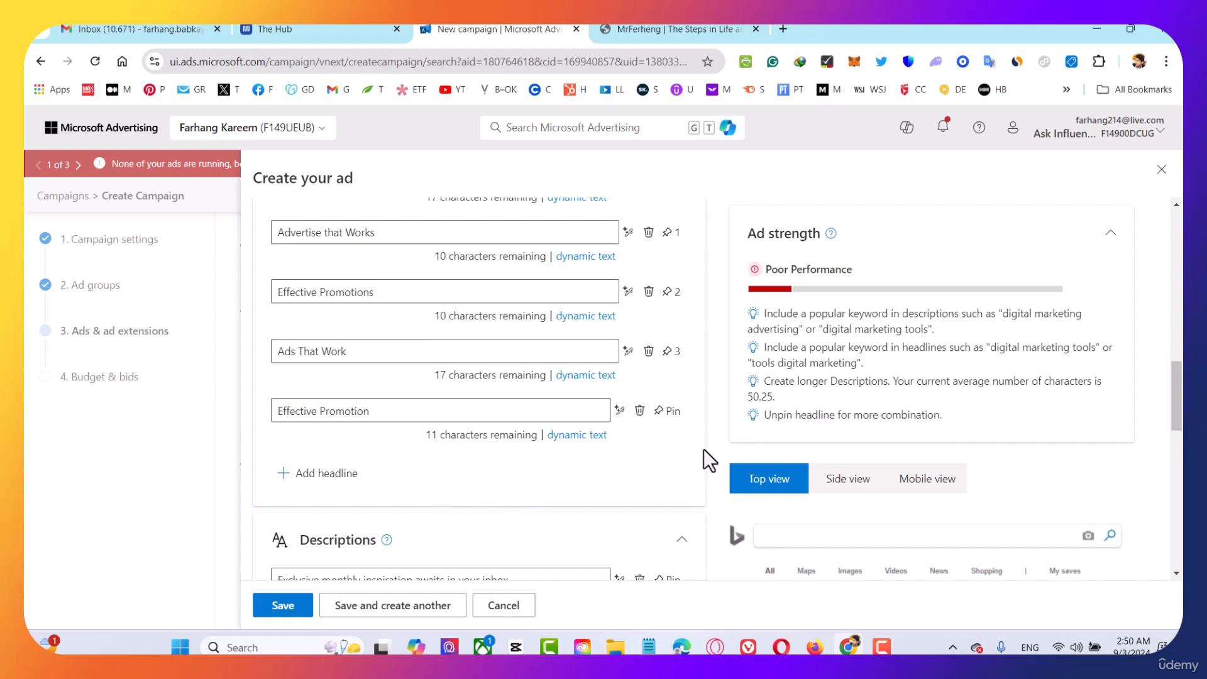
scroll(703, 449, "down", 2)
scroll(710, 386, "up", 7)
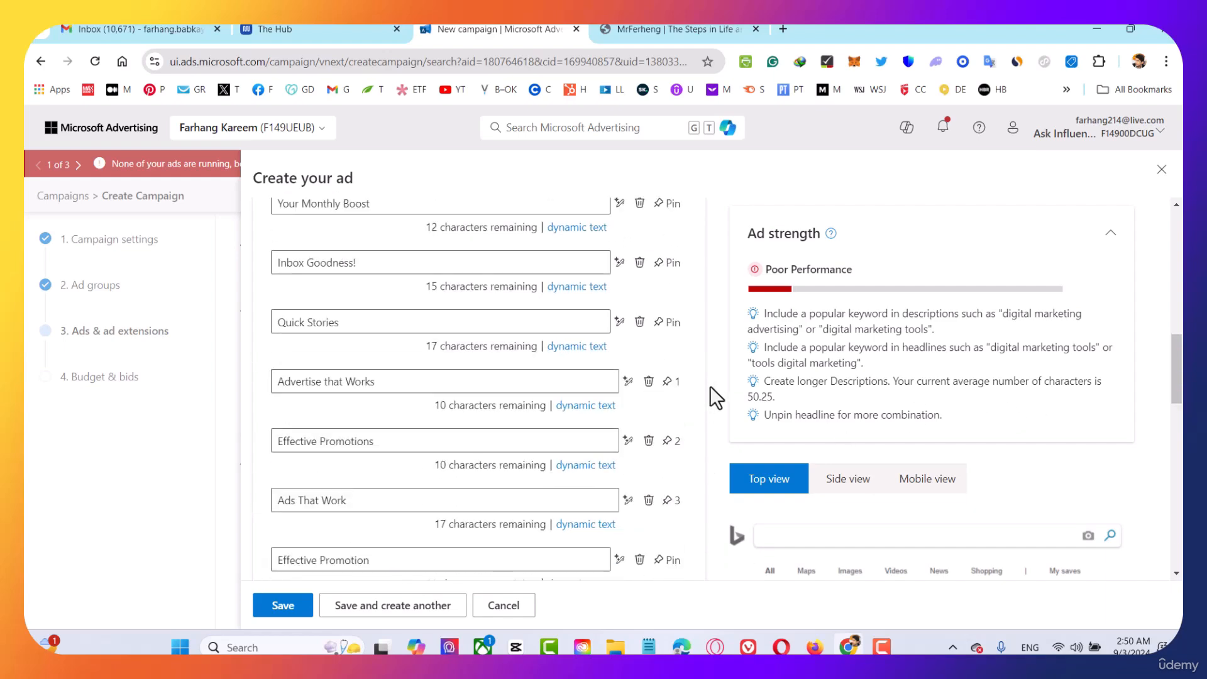
scroll(710, 385, "up", 1)
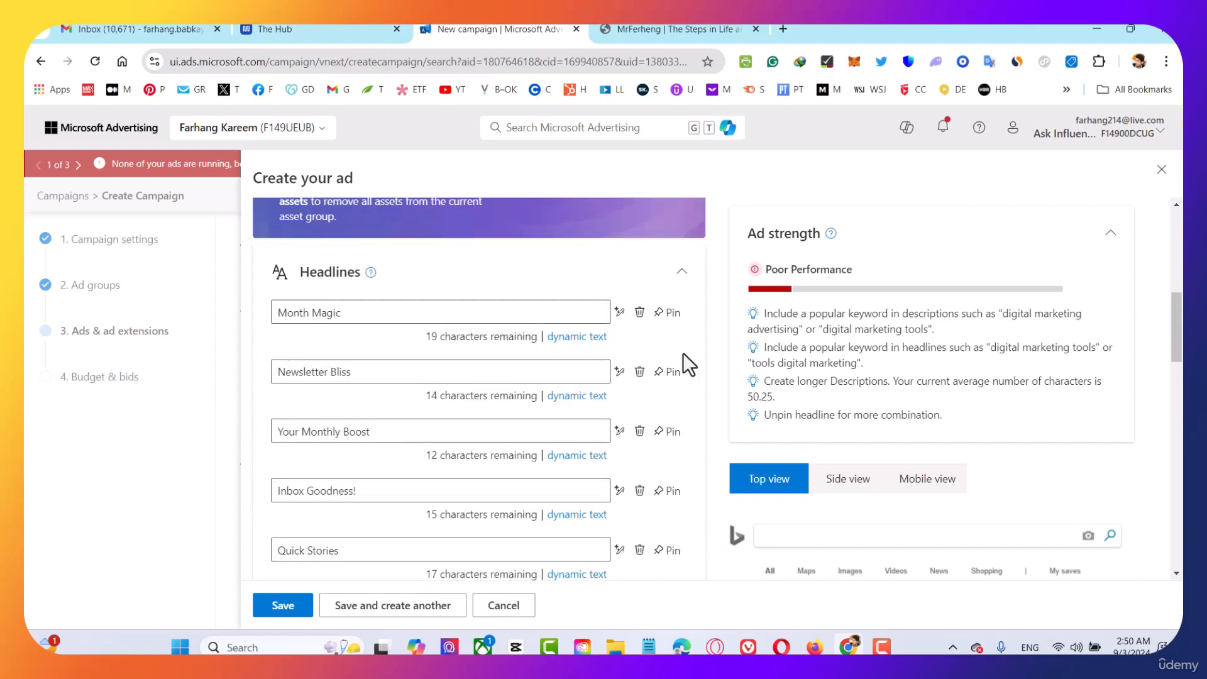
scroll(682, 353, "down", 7)
scroll(691, 361, "up", 1)
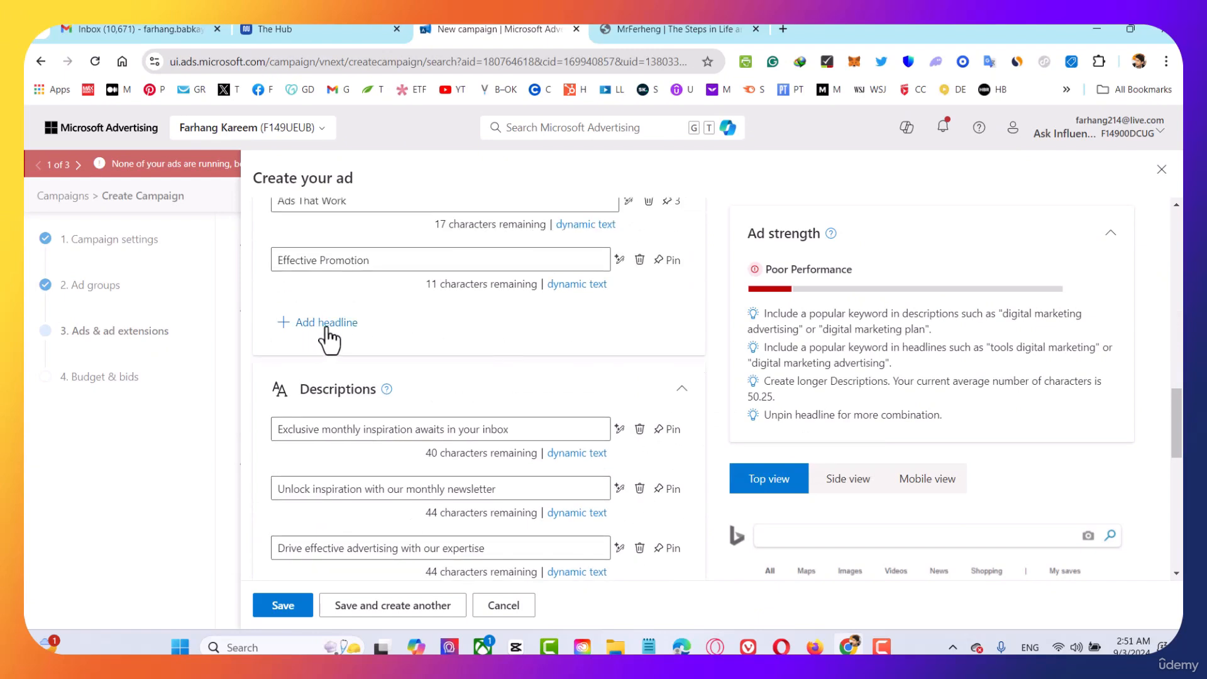
scroll(698, 352, "down", 1)
scroll(694, 383, "down", 1)
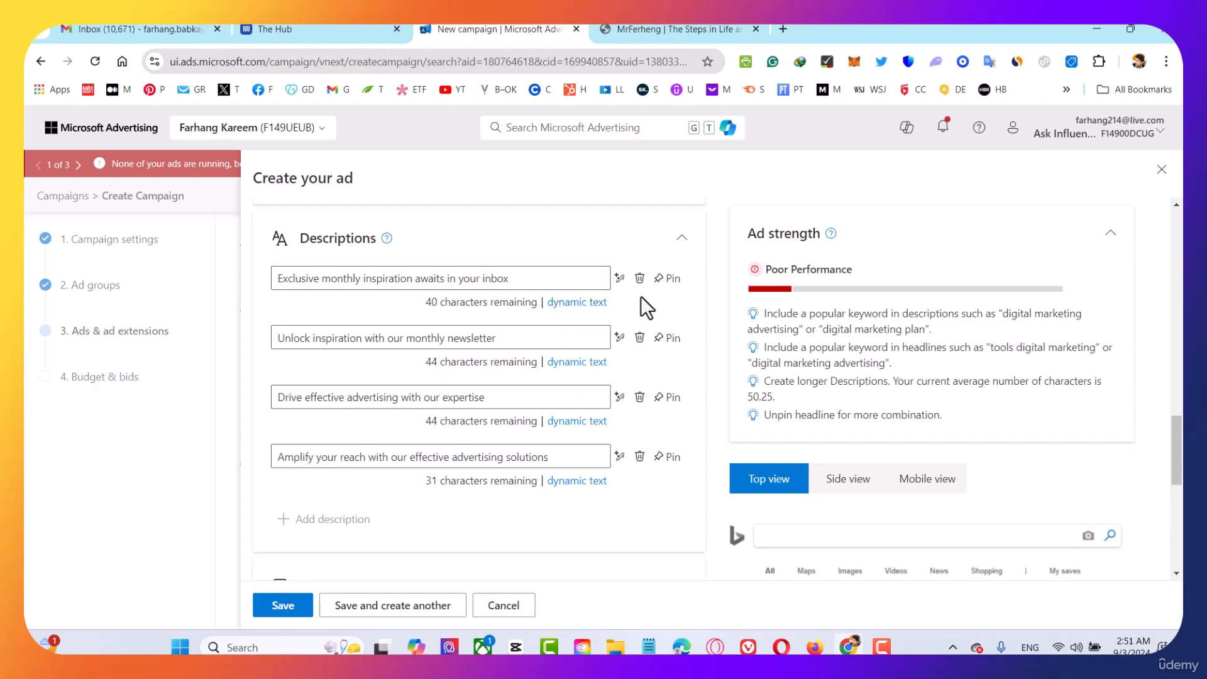
Replace the first three descriptions with "Learn about digital advertising today!", "80 hours on content" and "Digital Marketing Tools"
left_click(410, 281)
triple_click(399, 280)
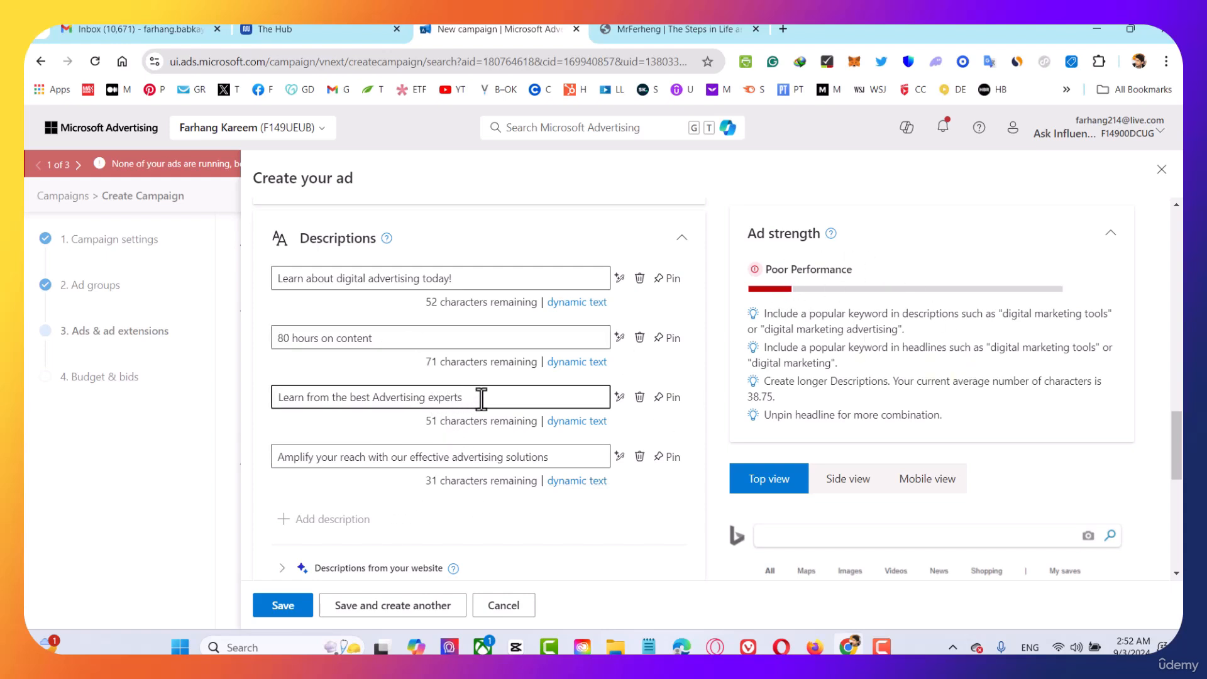
left_click_drag(481, 398, 236, 412)
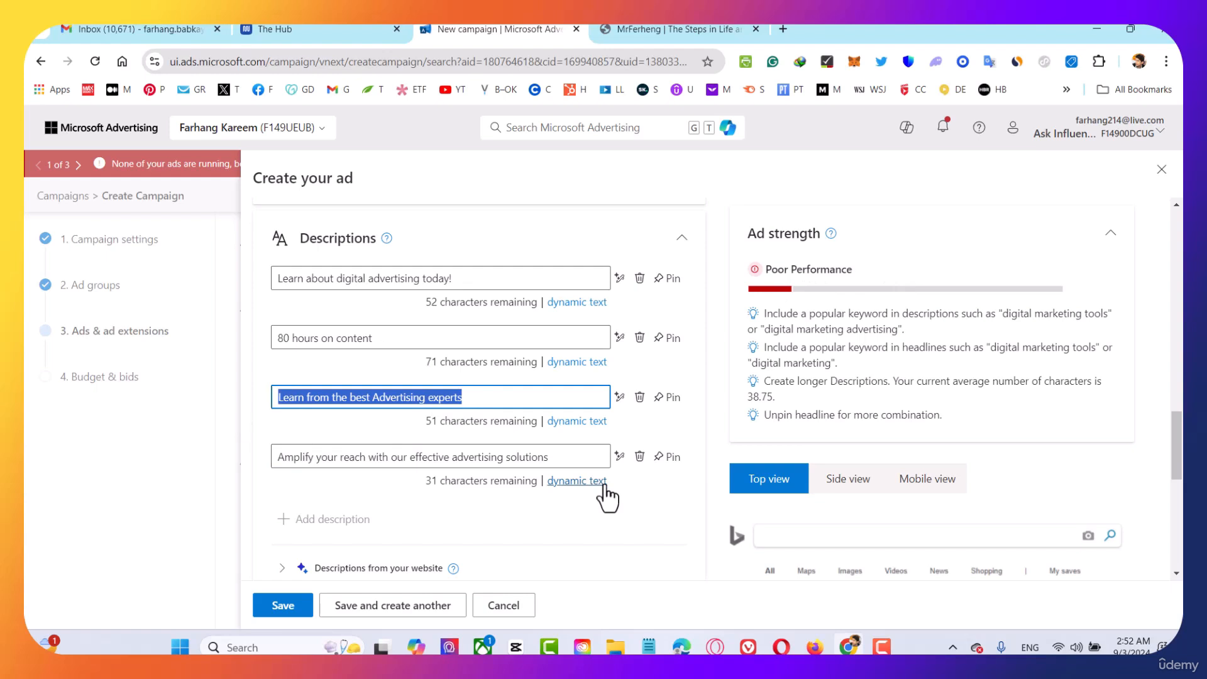
type("Digital Marketing")
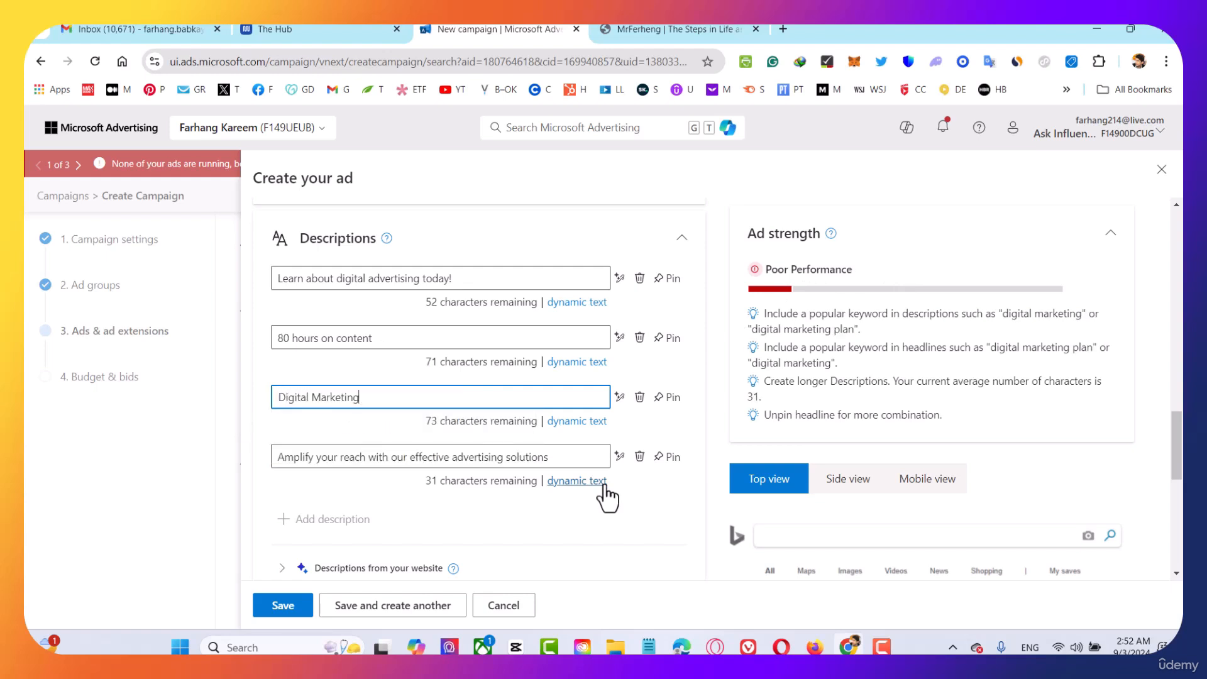
type(" Tools")
Replace the fourth description with "Digital Marketing Advertising"
double_click(459, 459)
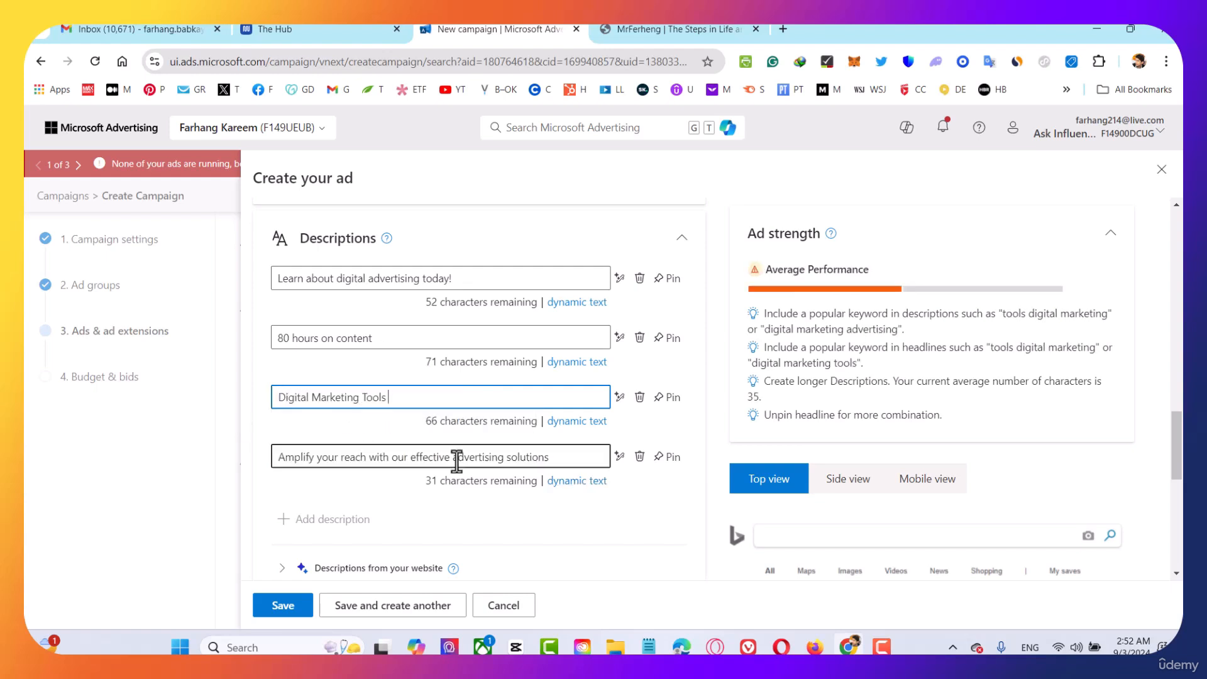
triple_click(511, 466)
type("Digital Marketing ")
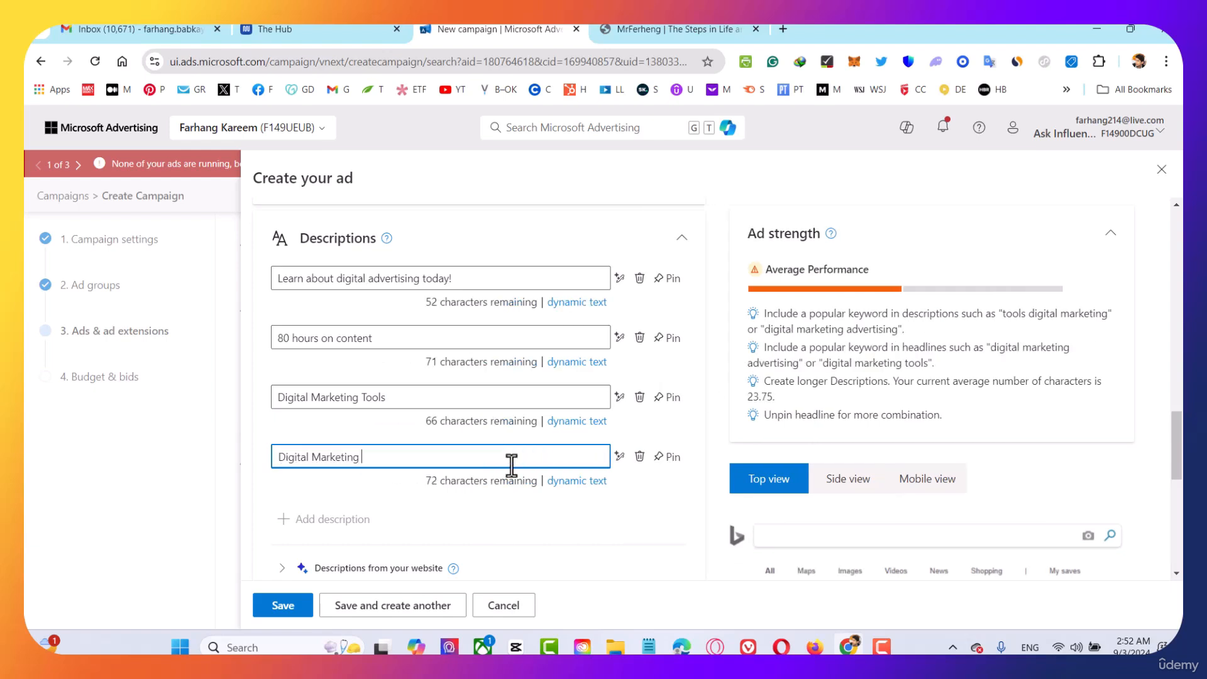
type("Advertising")
left_click(708, 381)
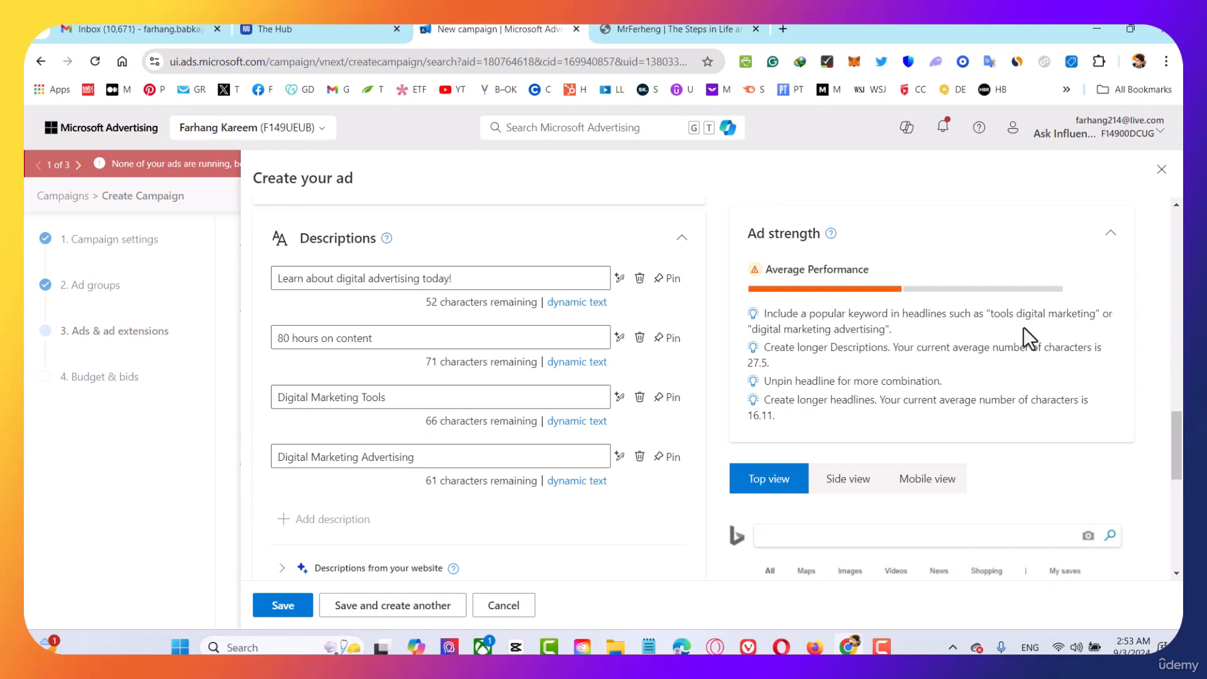
Add the recommended picture of hands holding a smartphone to the ad as an image extension and save it
scroll(517, 345, "down", 7)
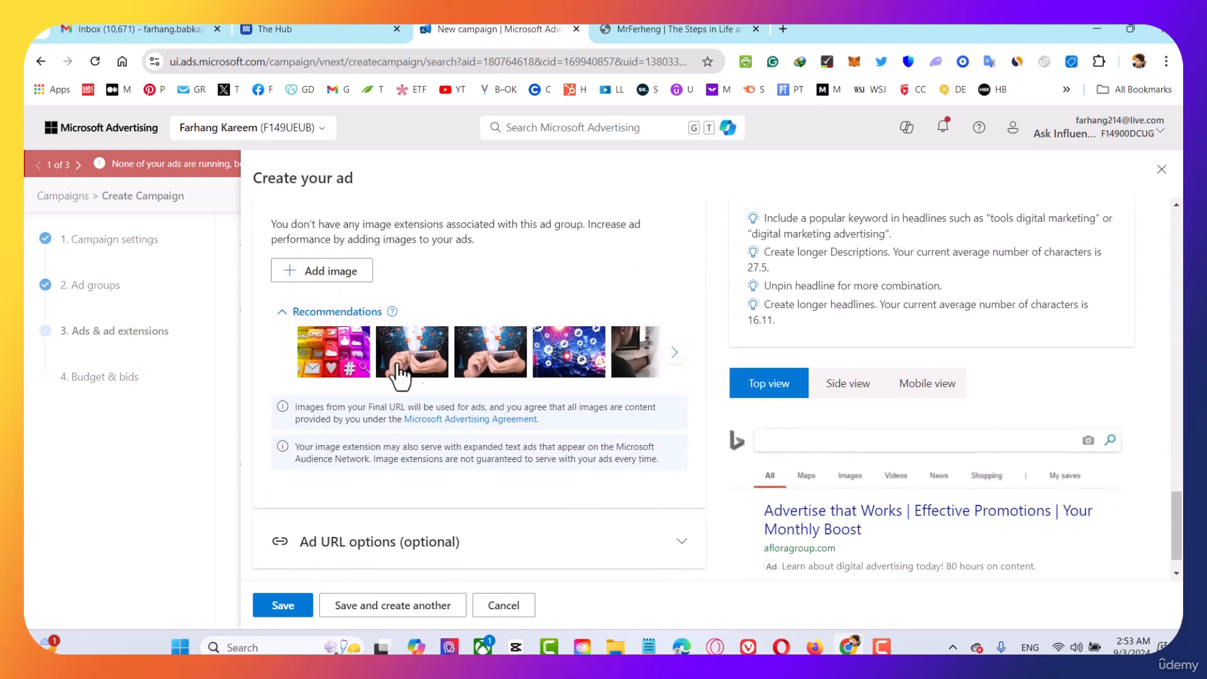
left_click(446, 368)
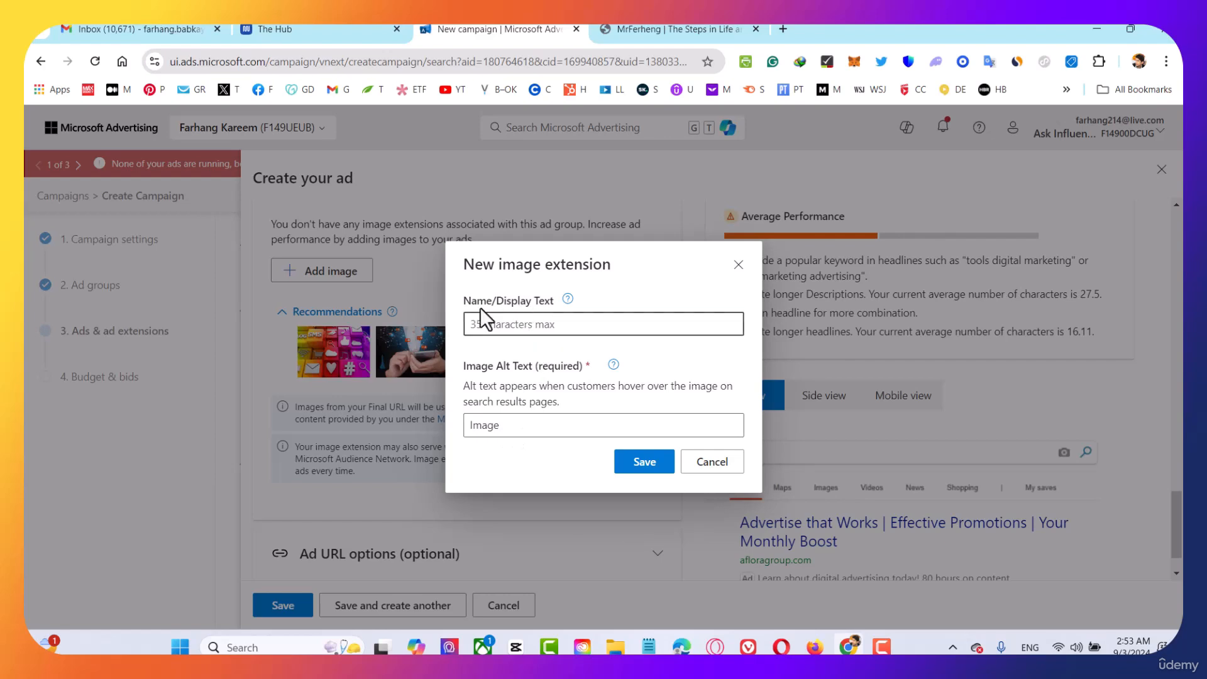
left_click(658, 463)
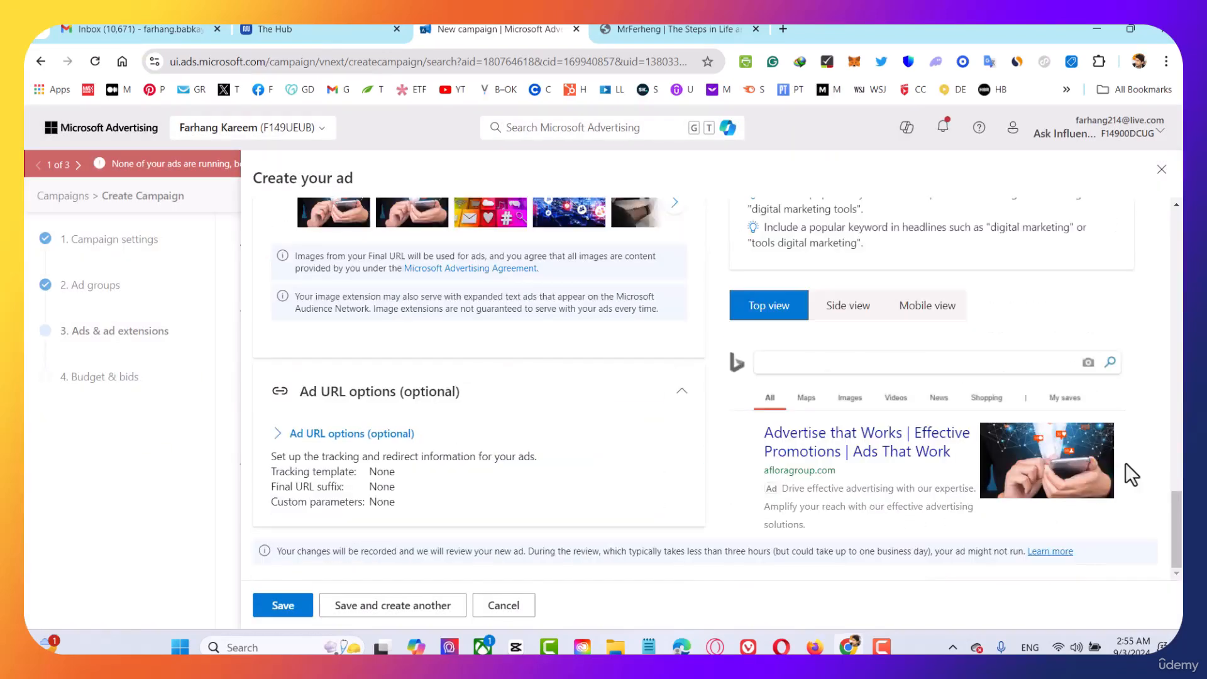